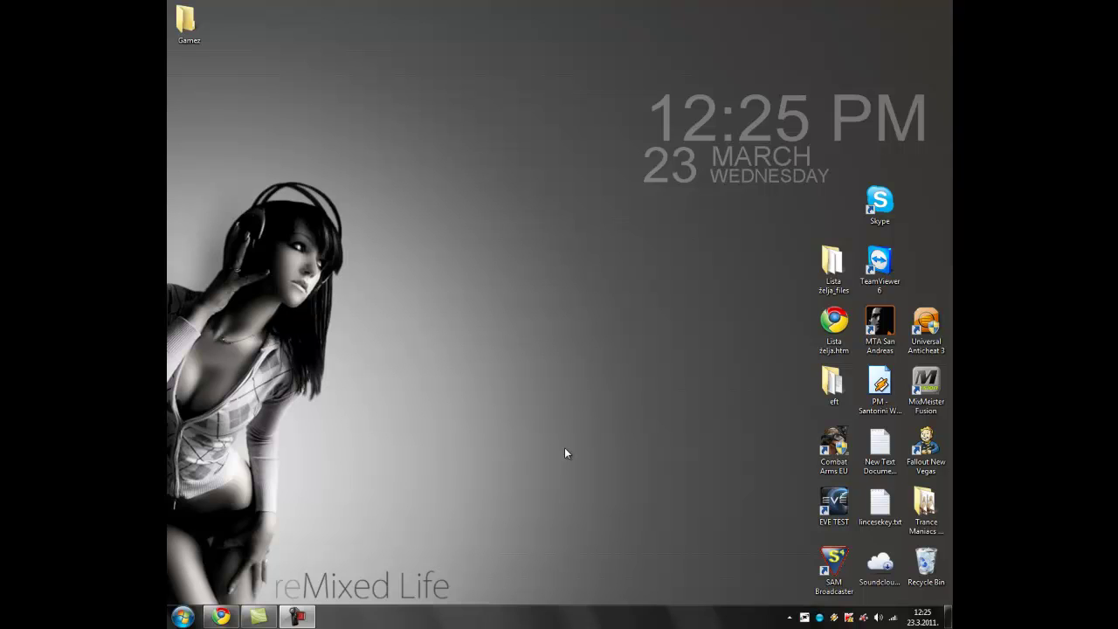
Step: Bring Chrome back on screen and switch to the freestreamhosting.org tab
{"action": "left_click", "coordinate": [221, 617]}
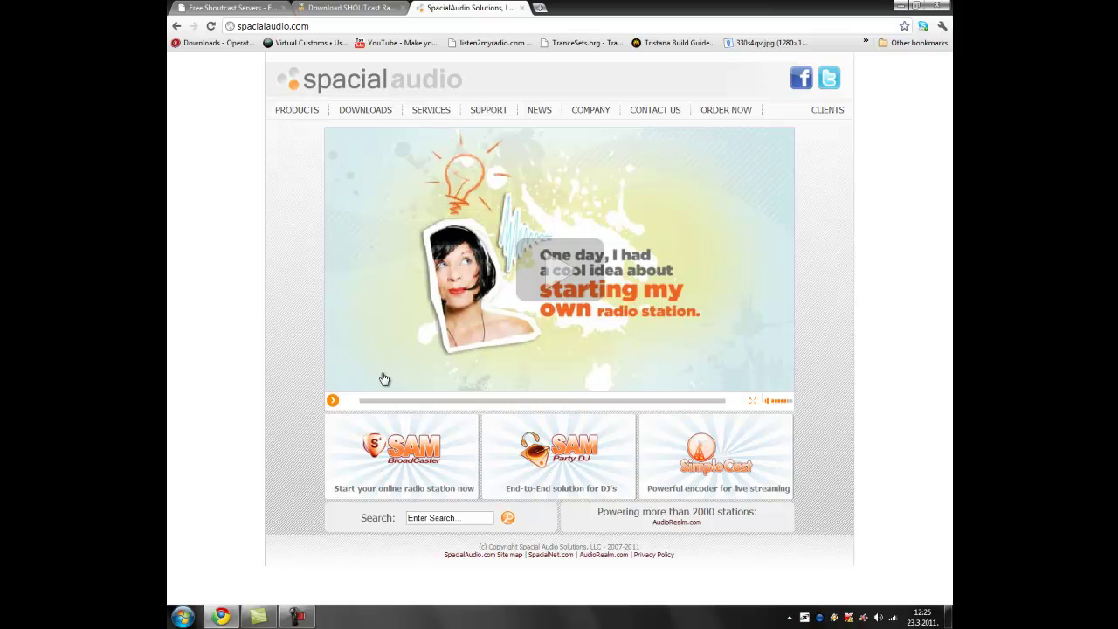
{"action": "left_click", "coordinate": [248, 10]}
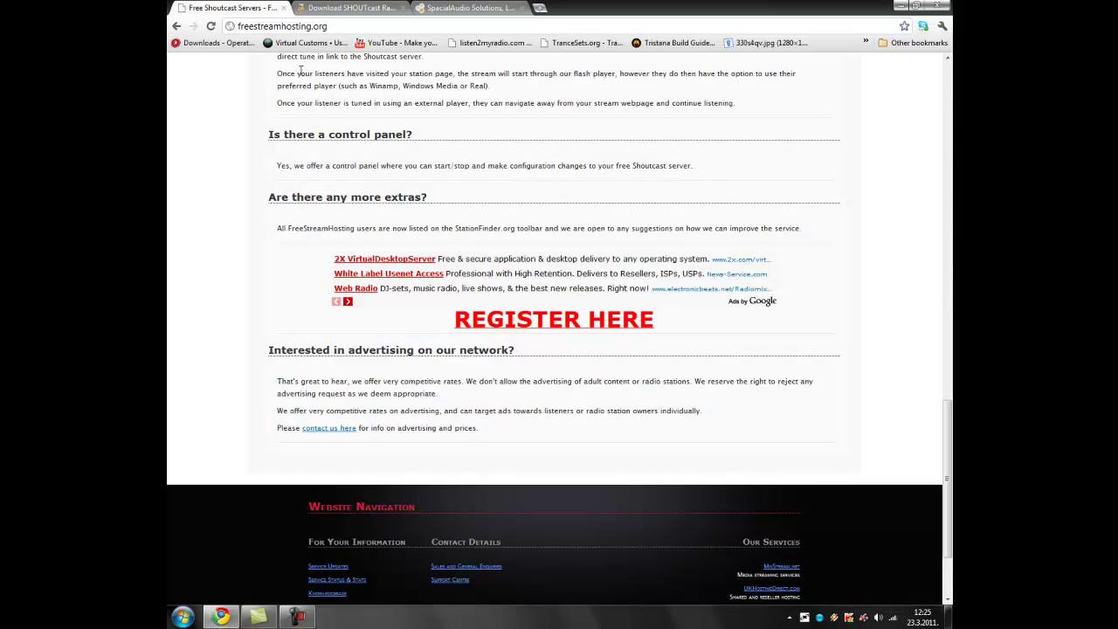
{"action": "scroll", "coordinate": [454, 218], "scroll_direction": "up", "scroll_amount": 1}
{"action": "scroll", "coordinate": [460, 225], "scroll_direction": "up", "scroll_amount": 10}
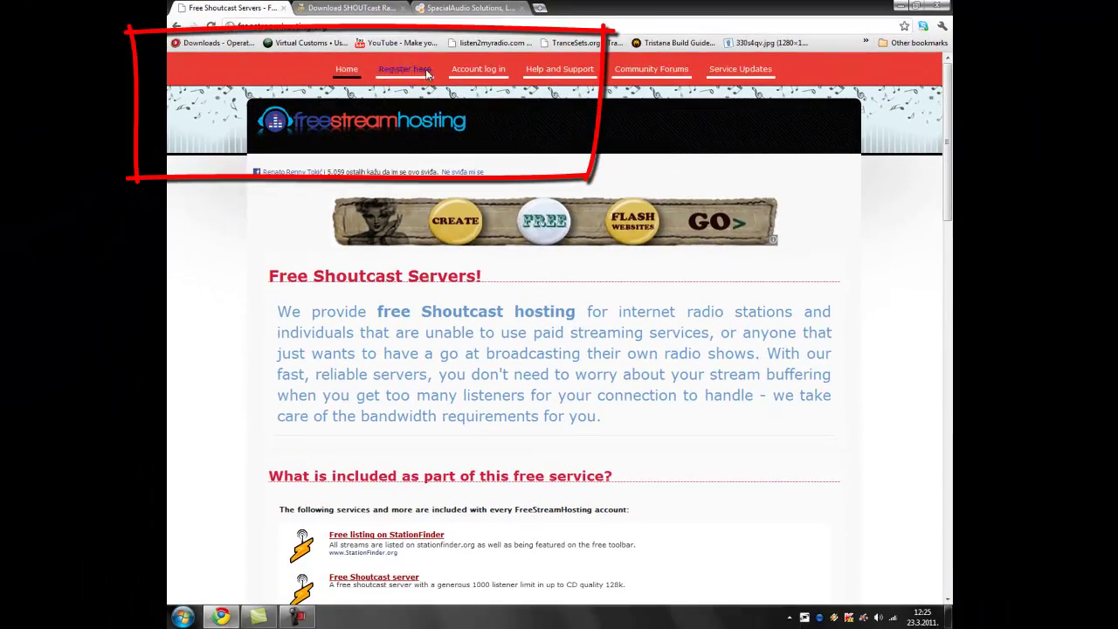
{"action": "scroll", "coordinate": [432, 122], "scroll_direction": "down", "scroll_amount": 12}
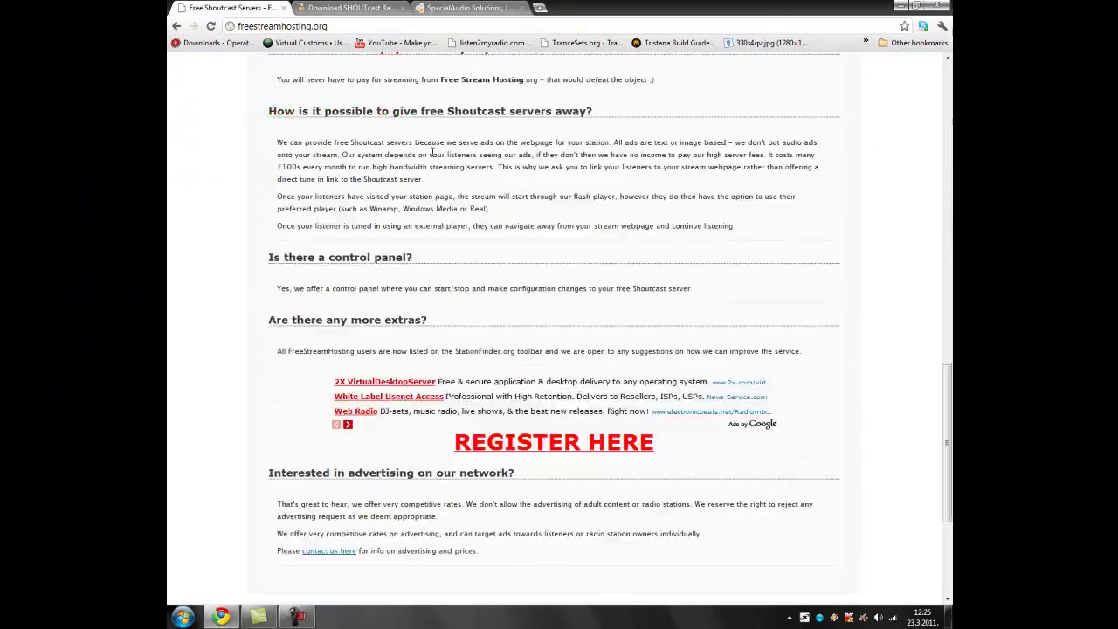
{"action": "scroll", "coordinate": [432, 152], "scroll_direction": "up", "scroll_amount": 12}
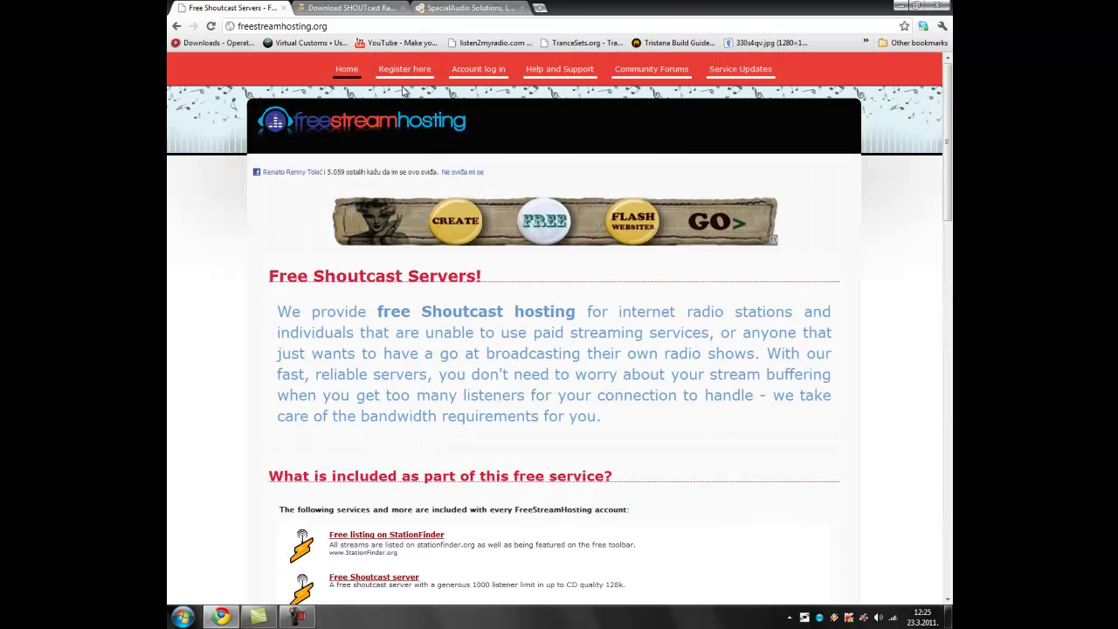
Step: Go to Register here and accept the terms with 'I agree - sign me up!'
{"action": "left_click", "coordinate": [403, 73]}
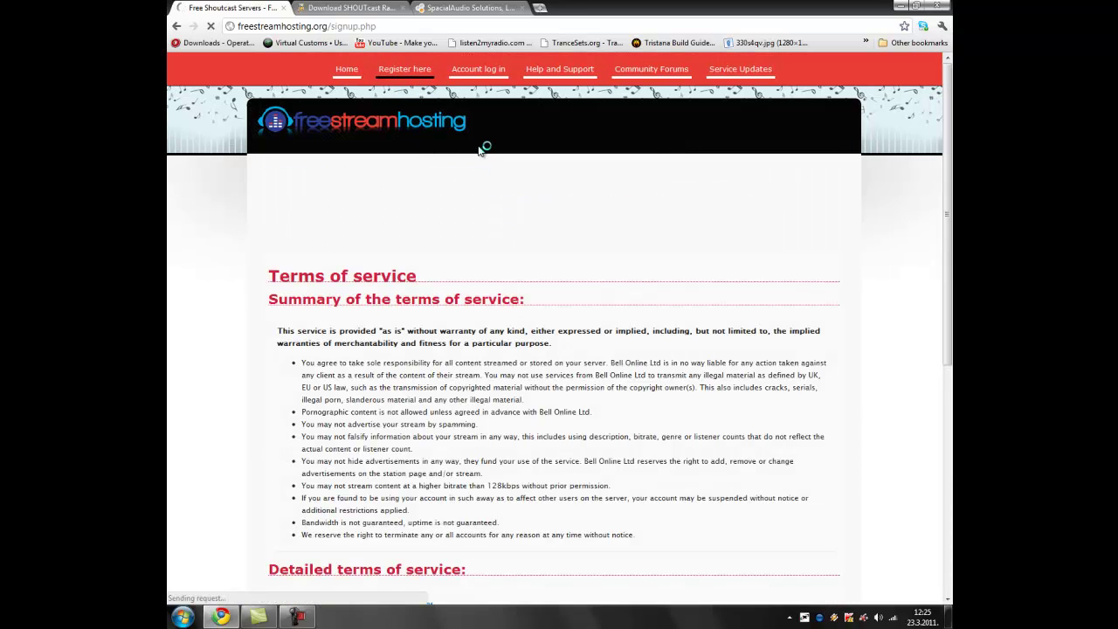
{"action": "scroll", "coordinate": [493, 288], "scroll_direction": "down", "scroll_amount": 3}
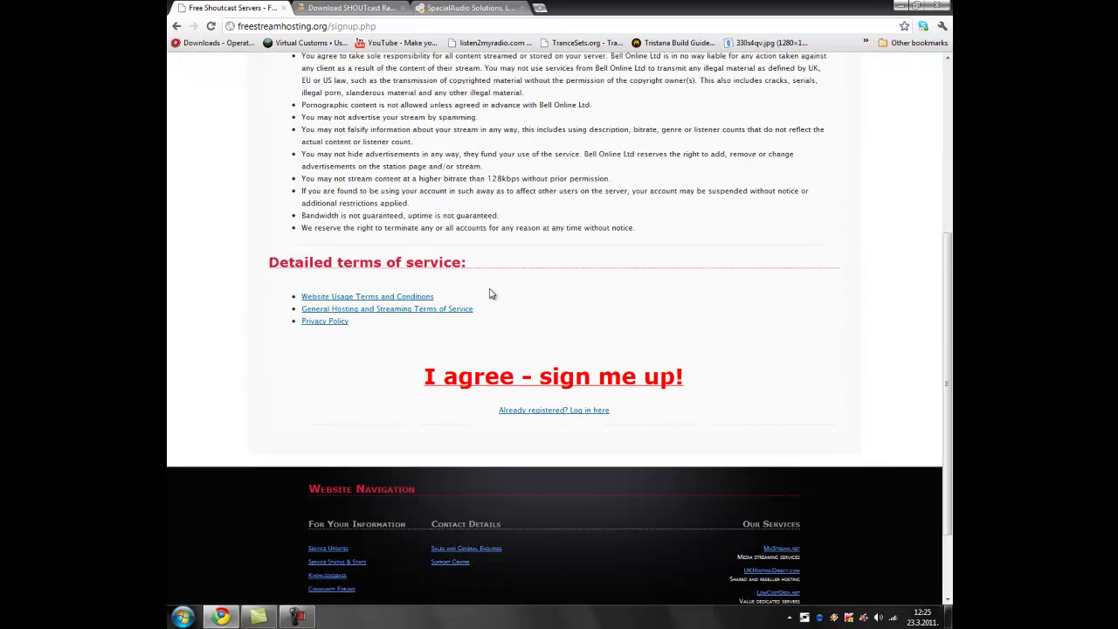
{"action": "left_click", "coordinate": [483, 363]}
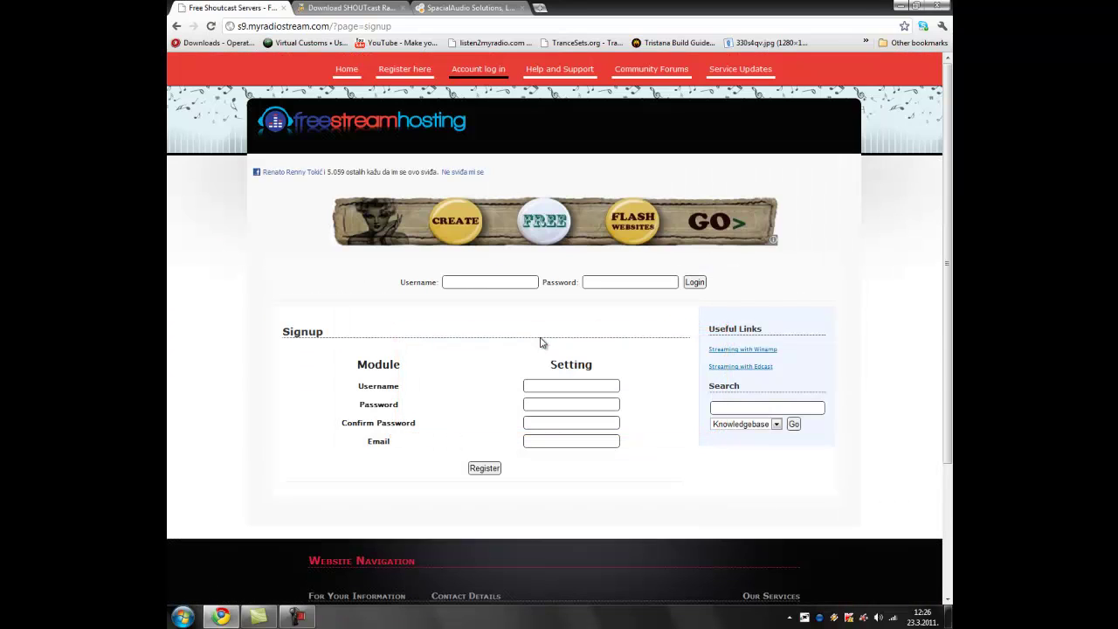
Step: Enter a username and the account password twice in the signup form
{"action": "left_click", "coordinate": [575, 385]}
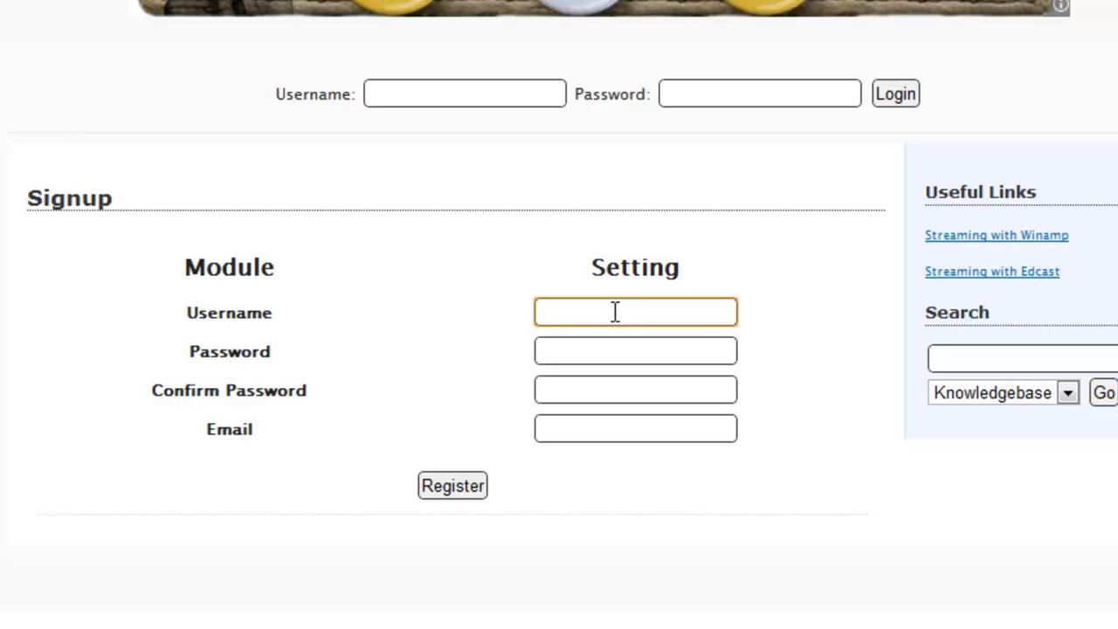
{"action": "type", "text": "Renny"}
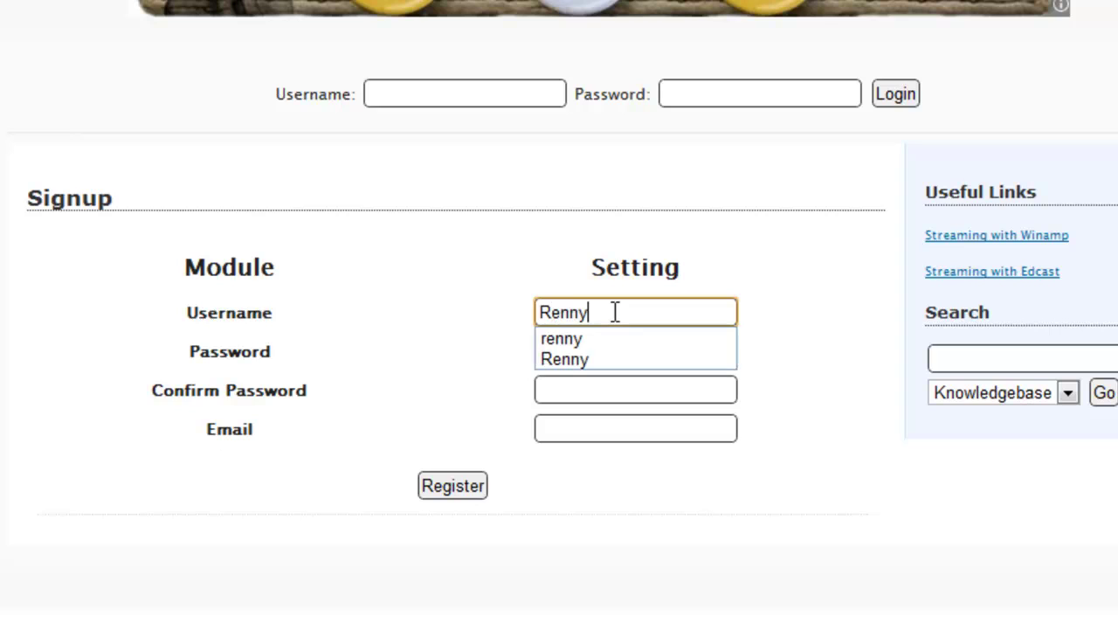
{"action": "key", "text": "Tab"}
{"action": "type", "text": "******"}
{"action": "key", "text": "Tab"}
{"action": "type", "text": "******"}
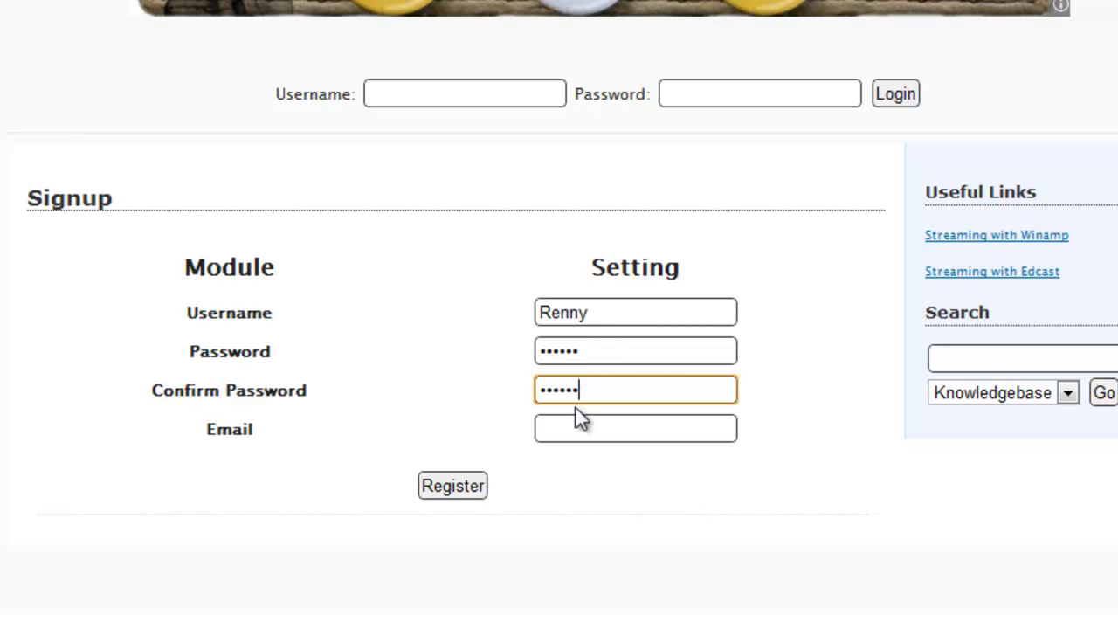
Step: Fill in the account e-mail address and submit the registration
{"action": "left_click", "coordinate": [581, 428]}
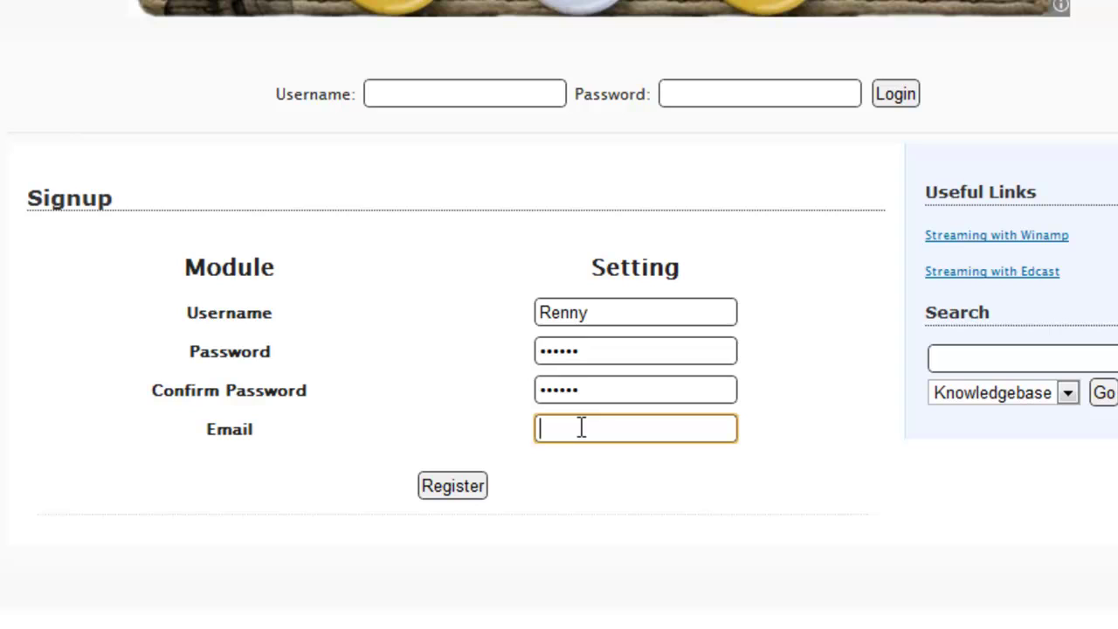
{"action": "type", "text": "random.b@.com"}
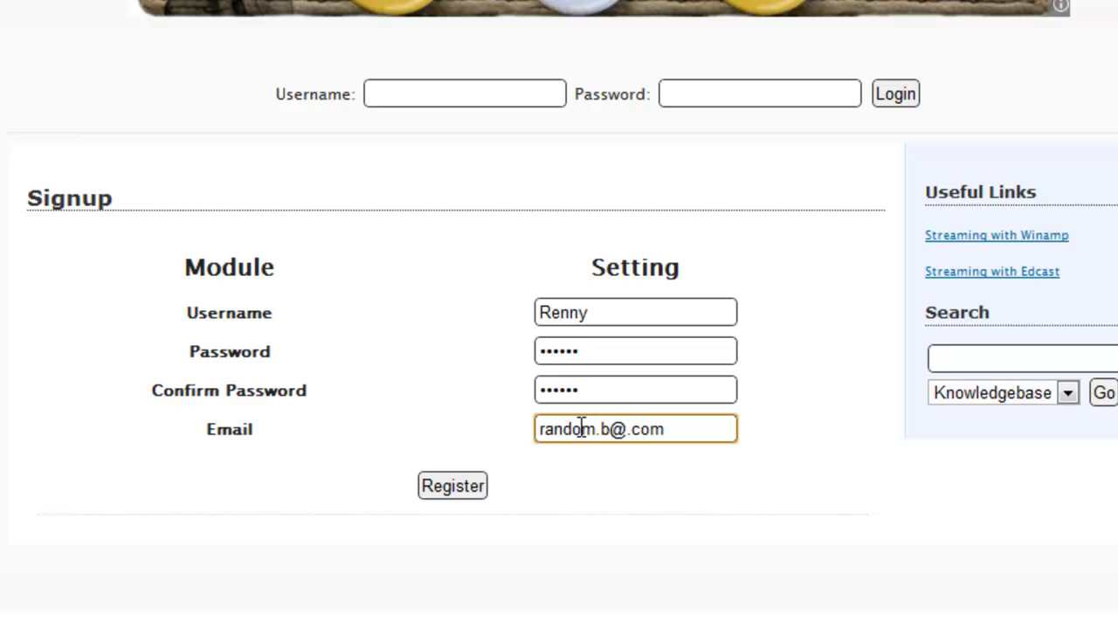
{"action": "type", "text": "fake"}
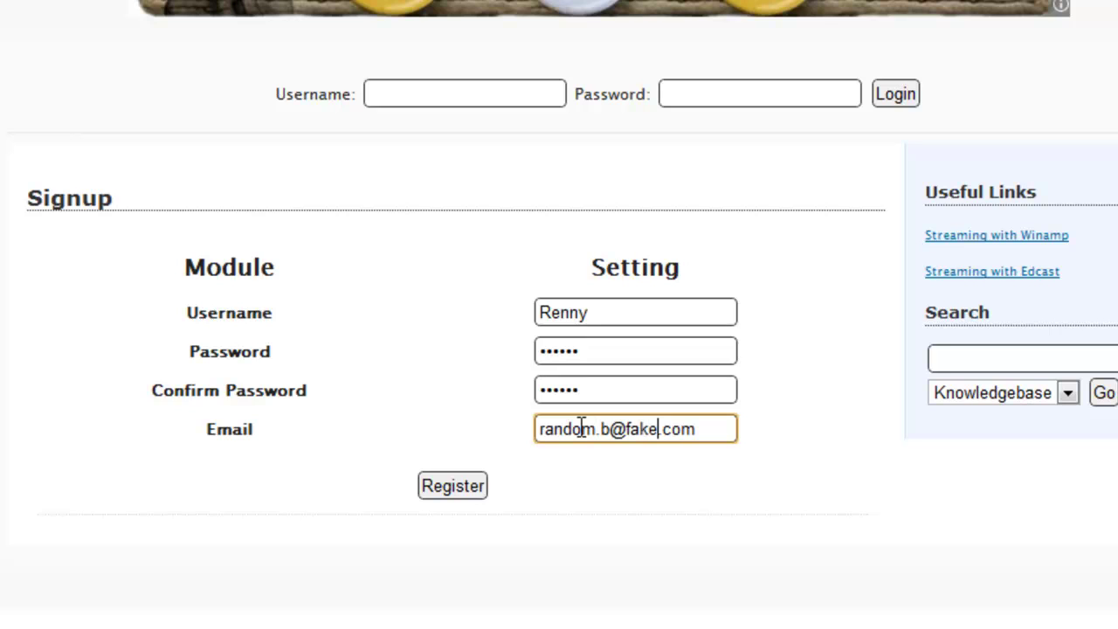
{"action": "left_click", "coordinate": [482, 483]}
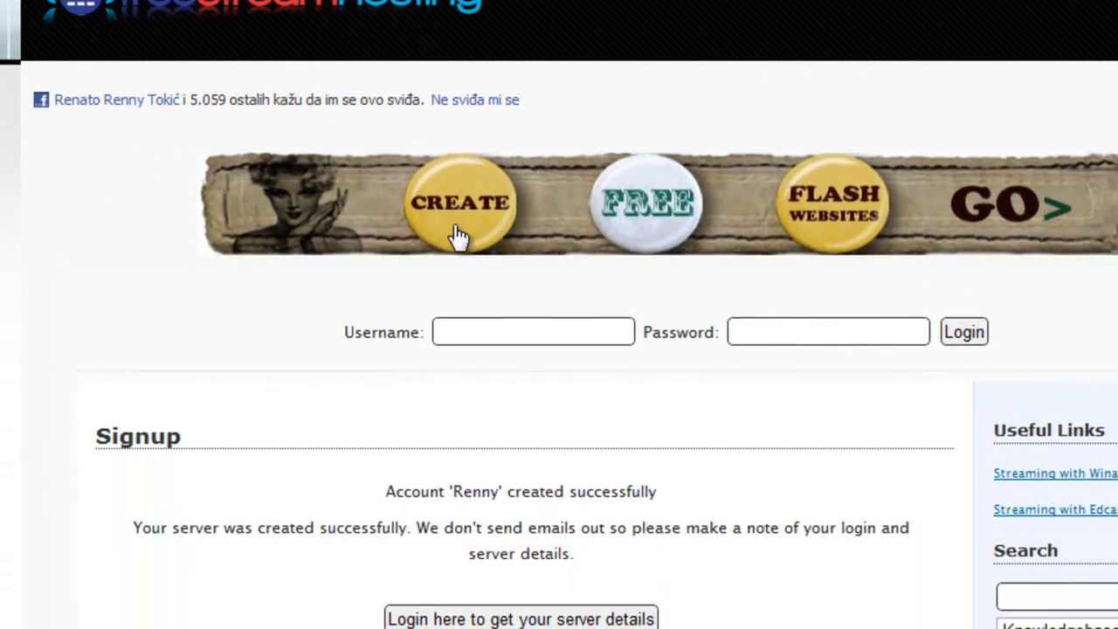
Step: Log in with the saved username and password to see the Port 30192 server
{"action": "left_click", "coordinate": [509, 333]}
{"action": "type", "text": "Renn"}
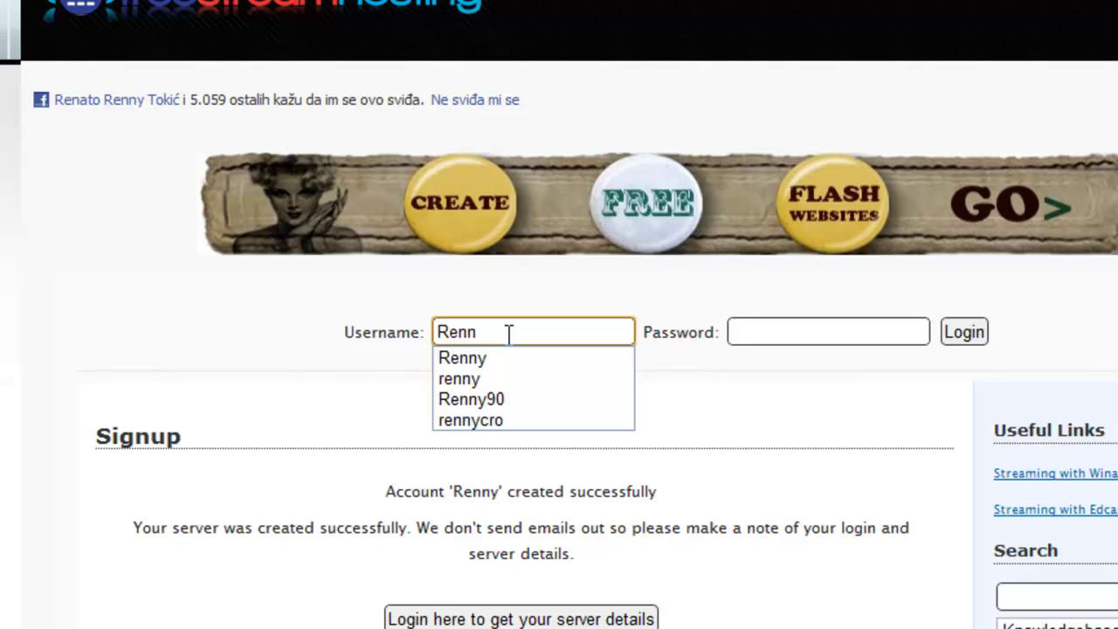
{"action": "key", "text": "Down"}
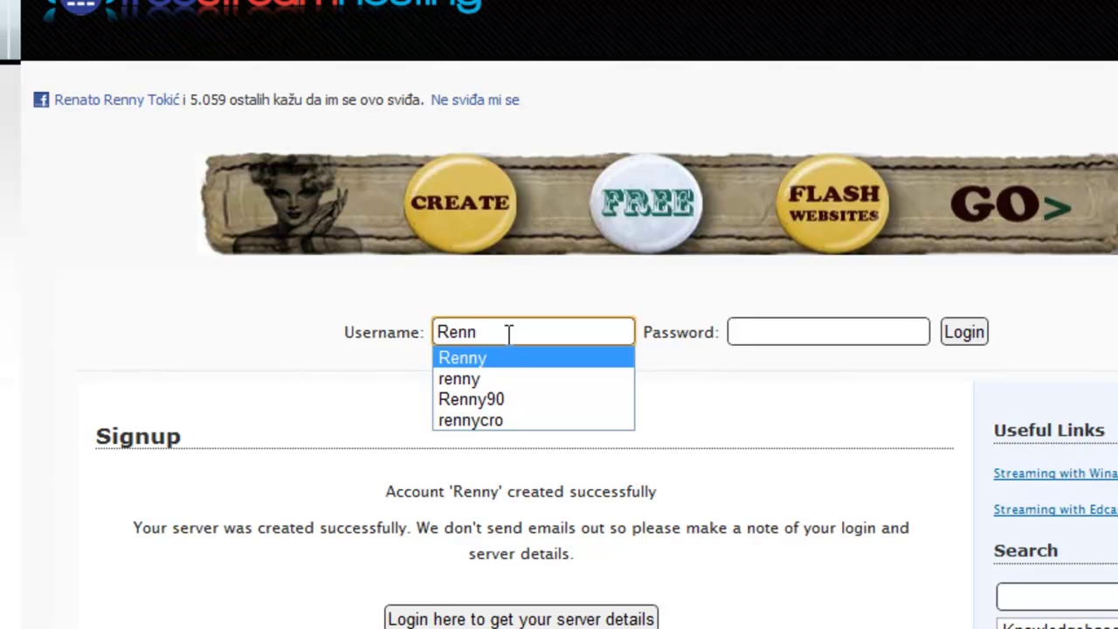
{"action": "key", "text": "Return"}
{"action": "key", "text": "Tab"}
{"action": "type", "text": "•••"}
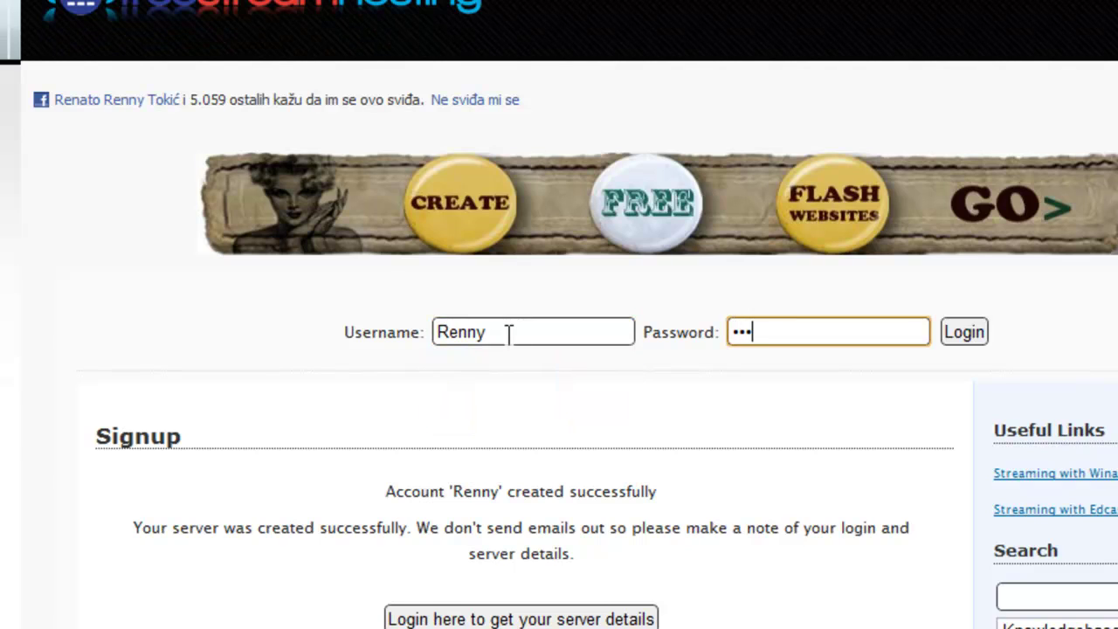
{"action": "type", "text": "•••"}
{"action": "left_click", "coordinate": [975, 339]}
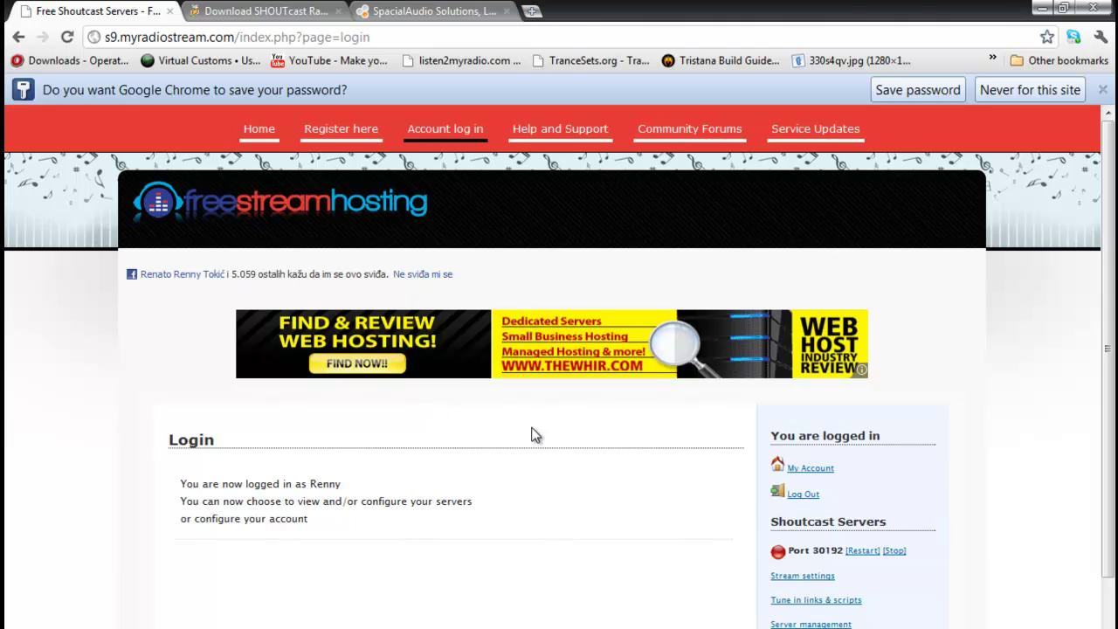
{"action": "scroll", "coordinate": [532, 435], "scroll_direction": "down", "scroll_amount": 4}
{"action": "scroll", "coordinate": [531, 437], "scroll_direction": "up", "scroll_amount": 3}
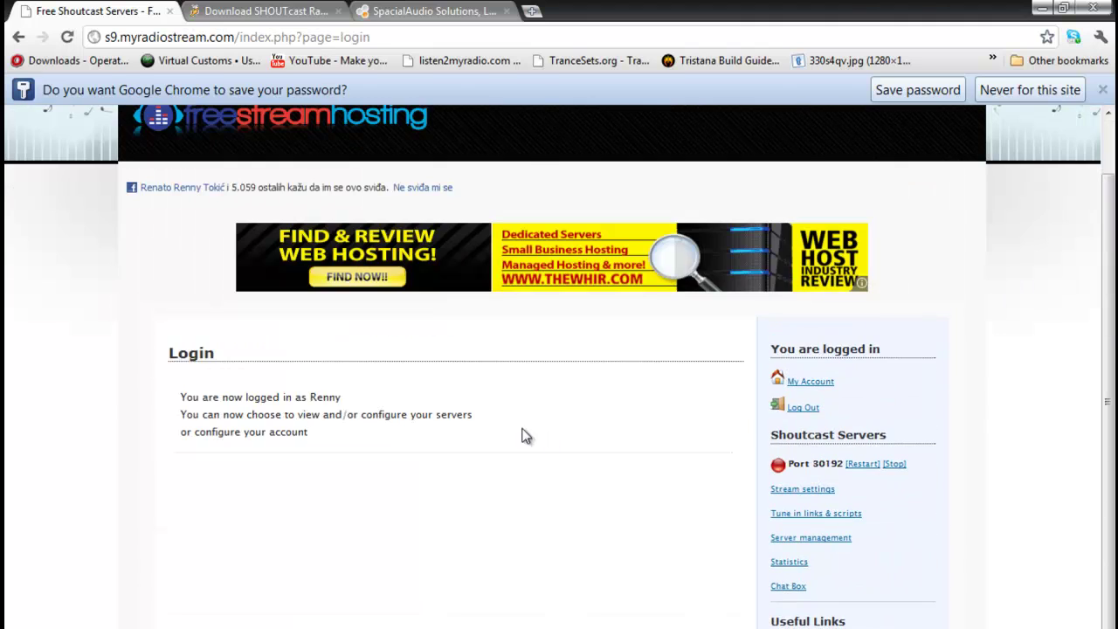
{"action": "scroll", "coordinate": [509, 421], "scroll_direction": "up", "scroll_amount": 1}
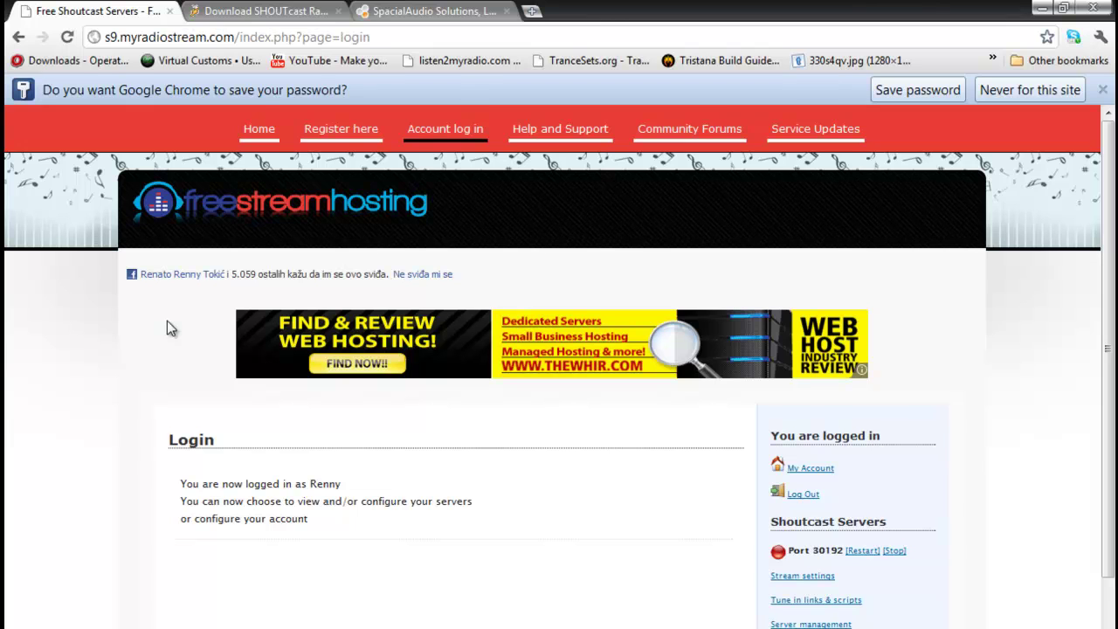
Step: Look over the SHOUTcast download page, minimise Winamp, and return to the Free Shoutcast Servers tab
{"action": "left_click", "coordinate": [259, 19]}
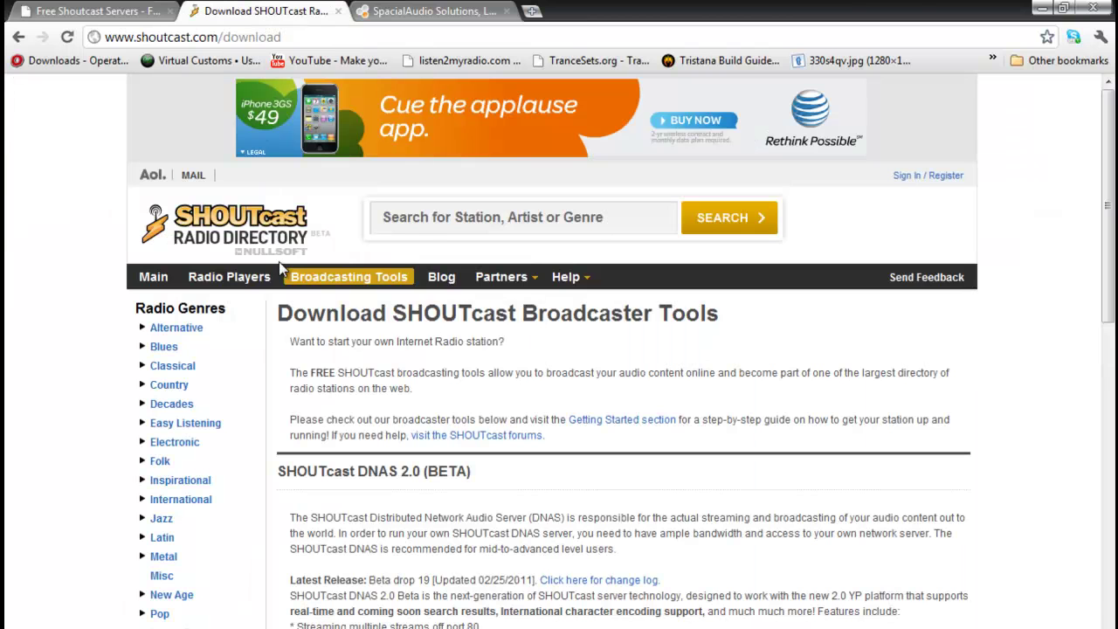
{"action": "scroll", "coordinate": [404, 478], "scroll_direction": "down", "scroll_amount": 4}
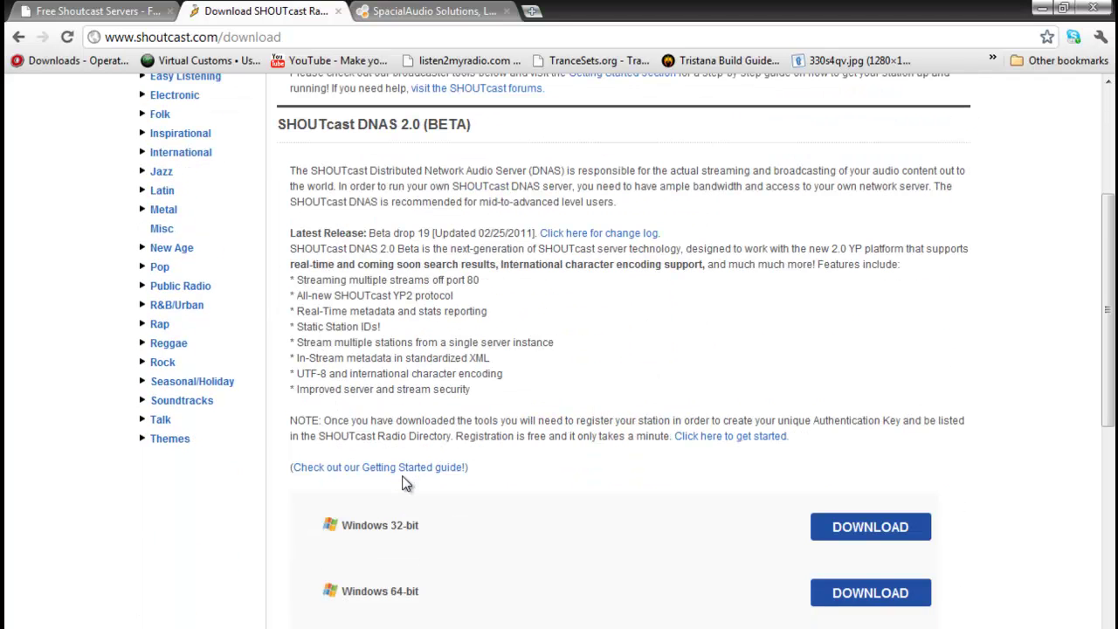
{"action": "scroll", "coordinate": [407, 474], "scroll_direction": "down", "scroll_amount": 9}
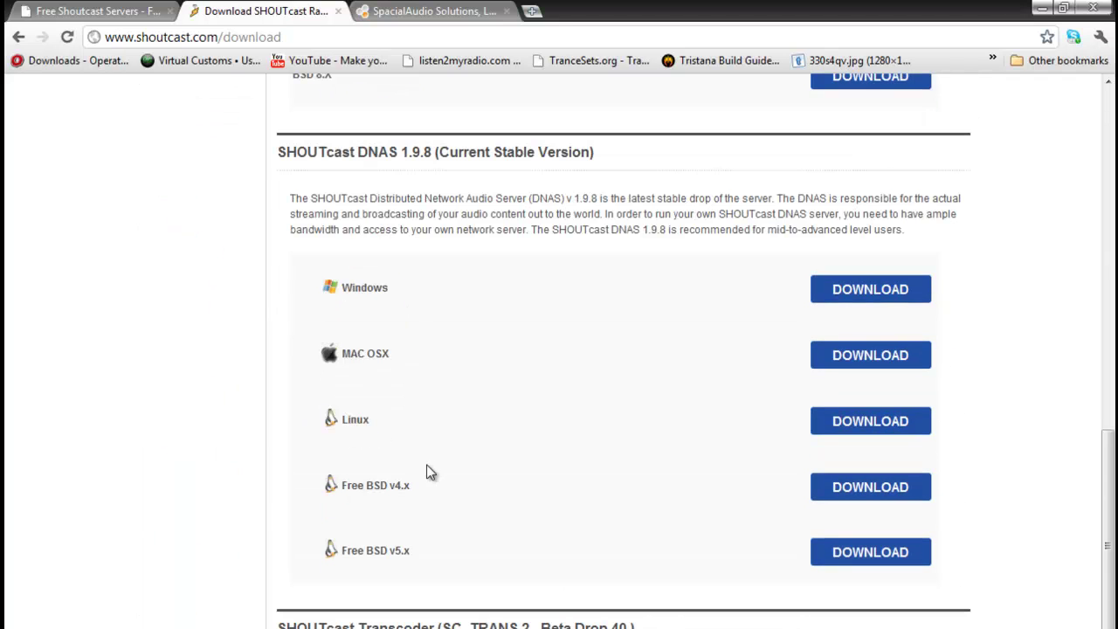
{"action": "scroll", "coordinate": [432, 468], "scroll_direction": "down", "scroll_amount": 6}
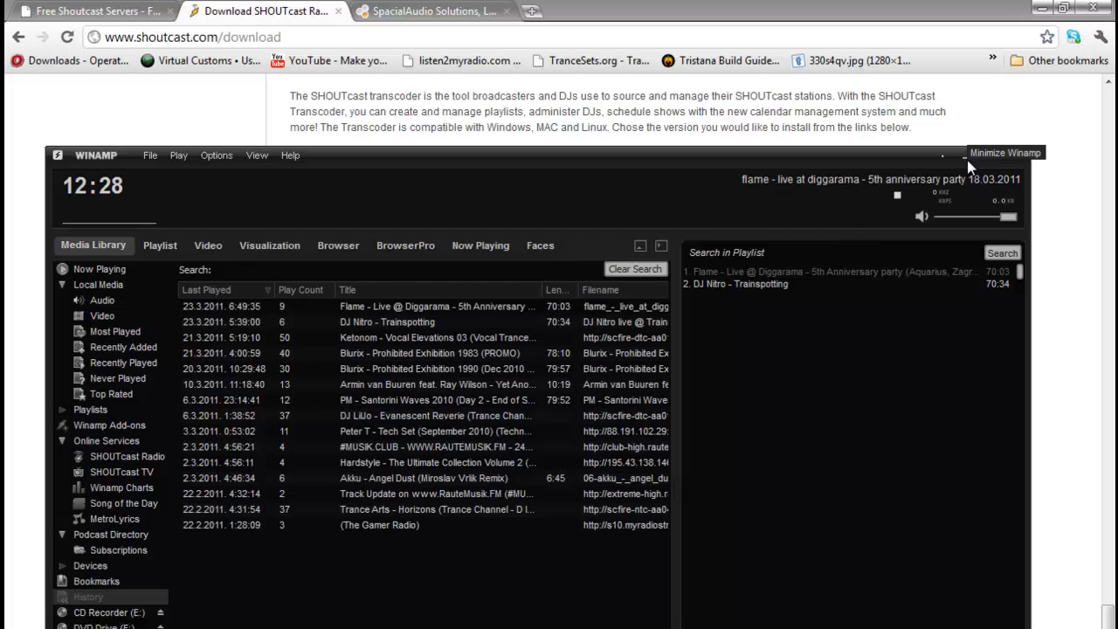
{"action": "left_click", "coordinate": [967, 160]}
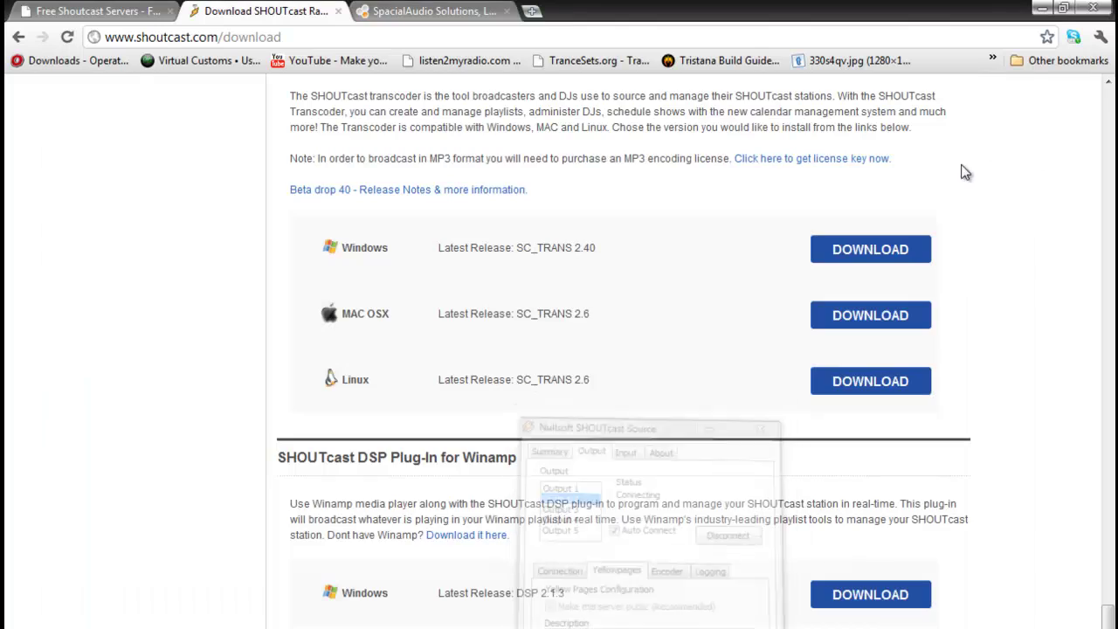
{"action": "scroll", "coordinate": [189, 280], "scroll_direction": "up", "scroll_amount": 10}
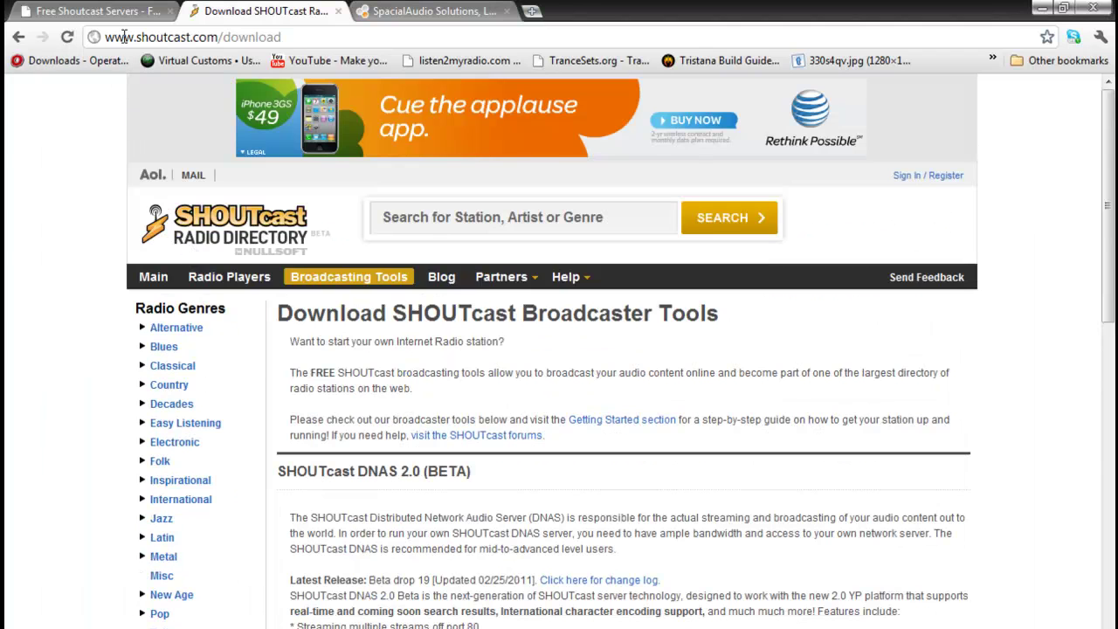
{"action": "left_click", "coordinate": [122, 14]}
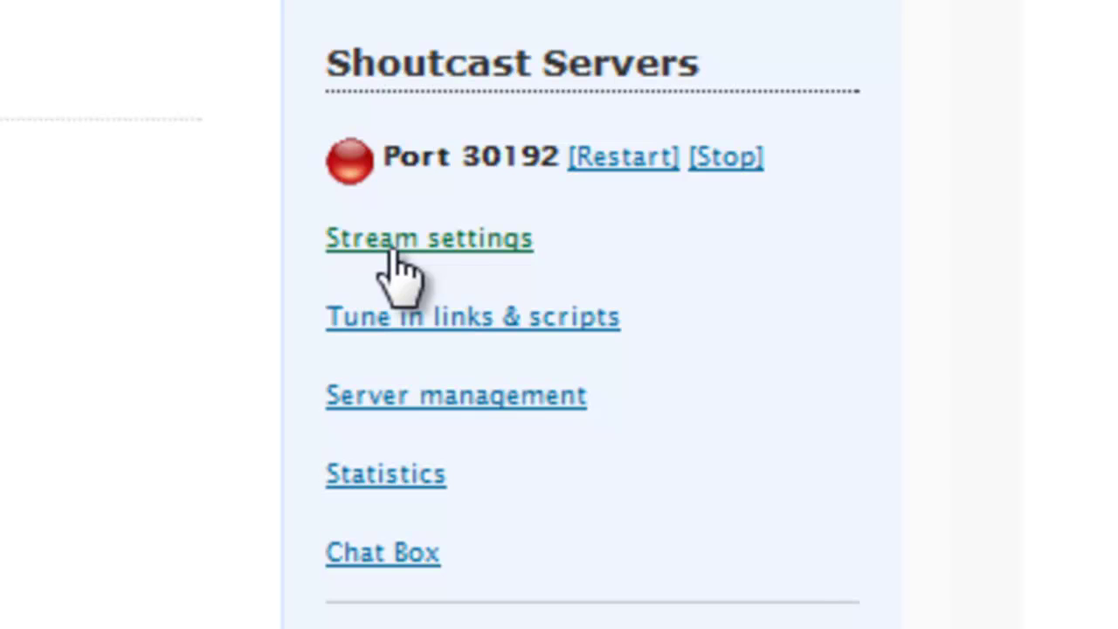
Step: Open the server's stream settings and review every output's status in Summary
{"action": "left_click", "coordinate": [392, 253]}
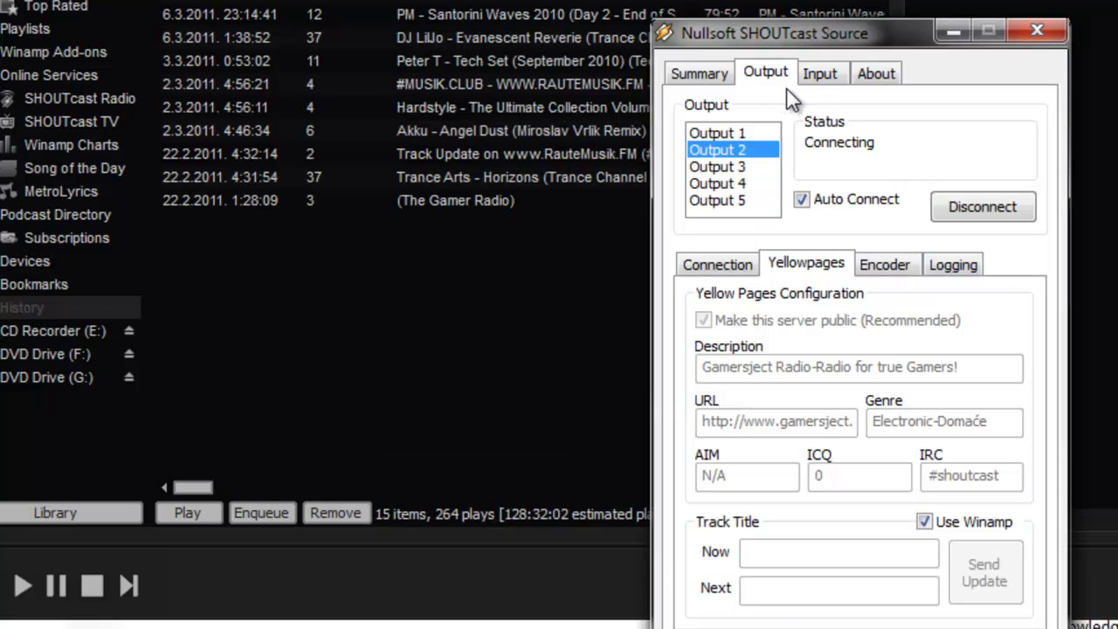
{"action": "left_click", "coordinate": [695, 73]}
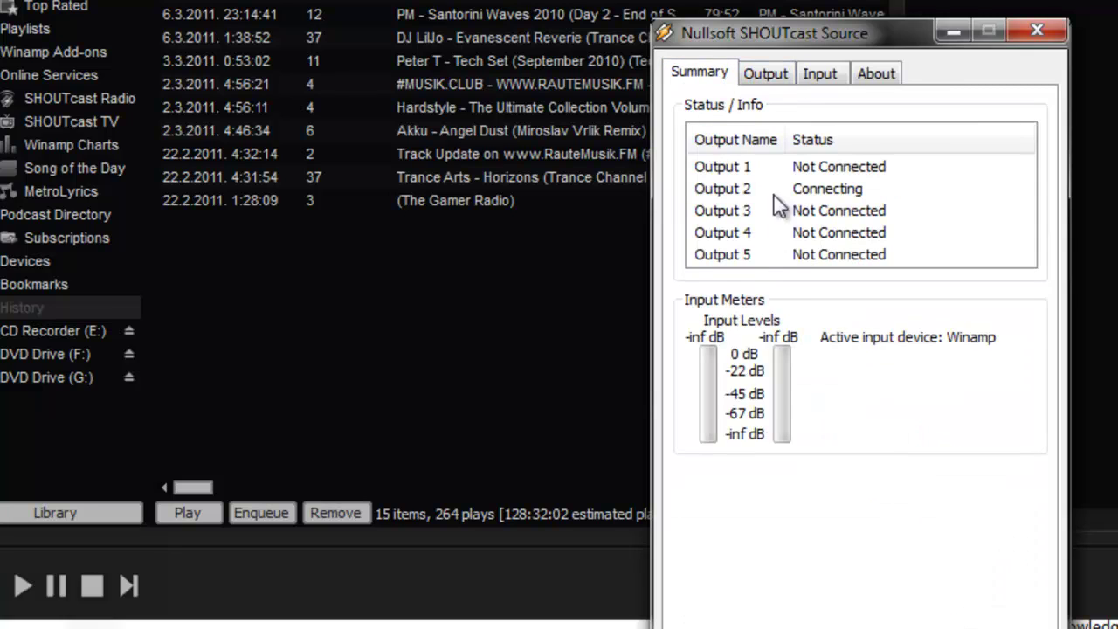
{"action": "left_click", "coordinate": [765, 74]}
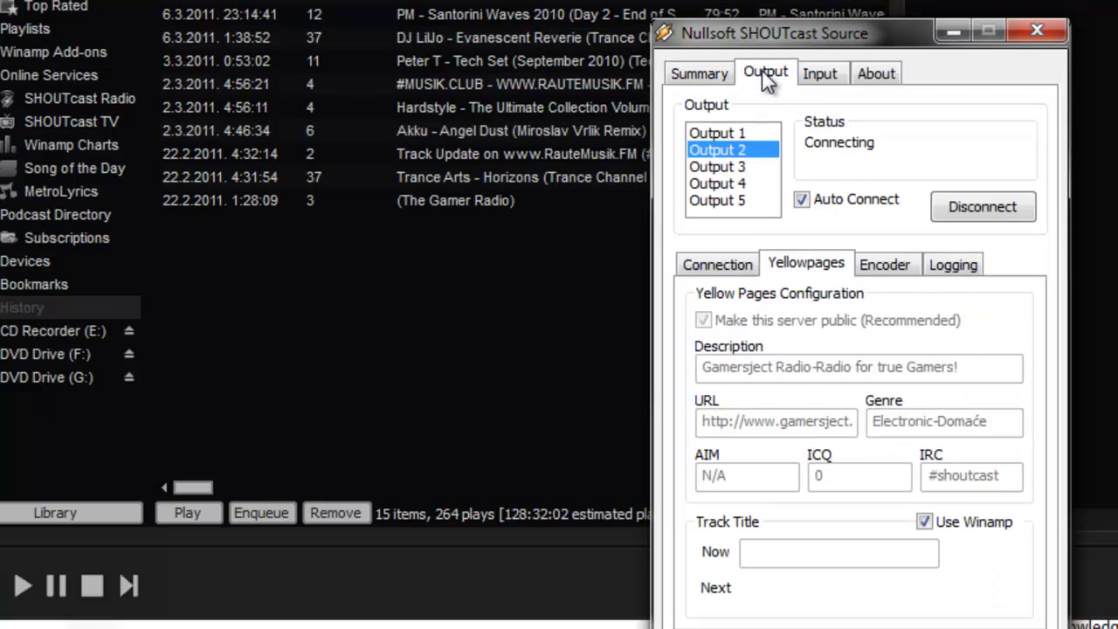
Step: Compare the outputs' Connection settings and select the unused Output 3
{"action": "left_click", "coordinate": [722, 134]}
{"action": "left_click", "coordinate": [725, 150]}
{"action": "left_click", "coordinate": [723, 134]}
{"action": "left_click", "coordinate": [730, 150]}
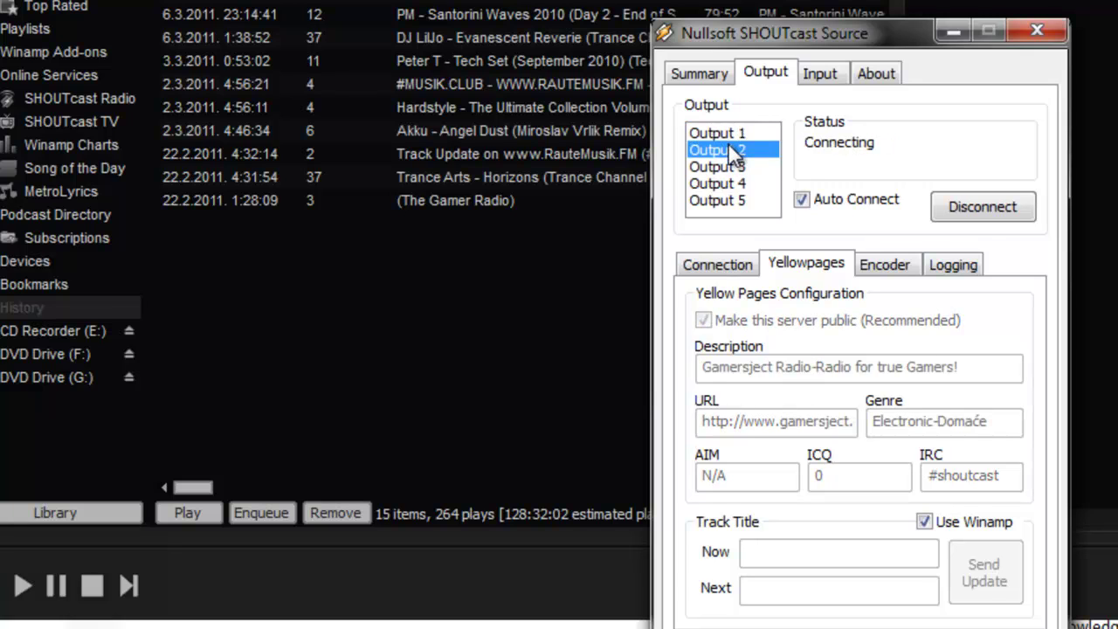
{"action": "left_click", "coordinate": [741, 264]}
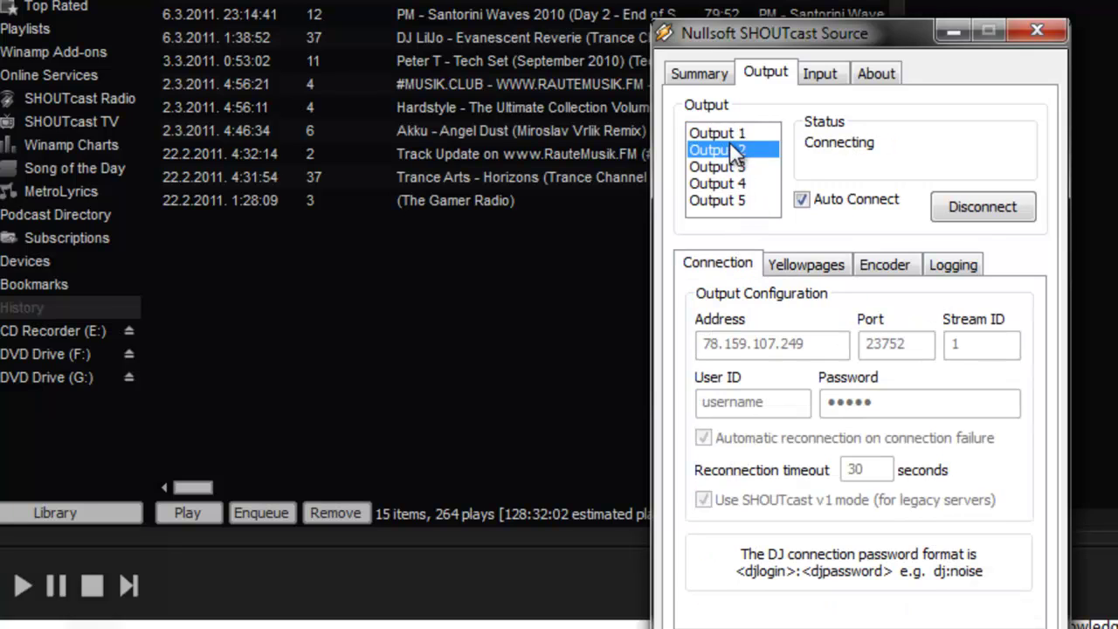
{"action": "left_click", "coordinate": [725, 133]}
{"action": "left_click", "coordinate": [735, 167]}
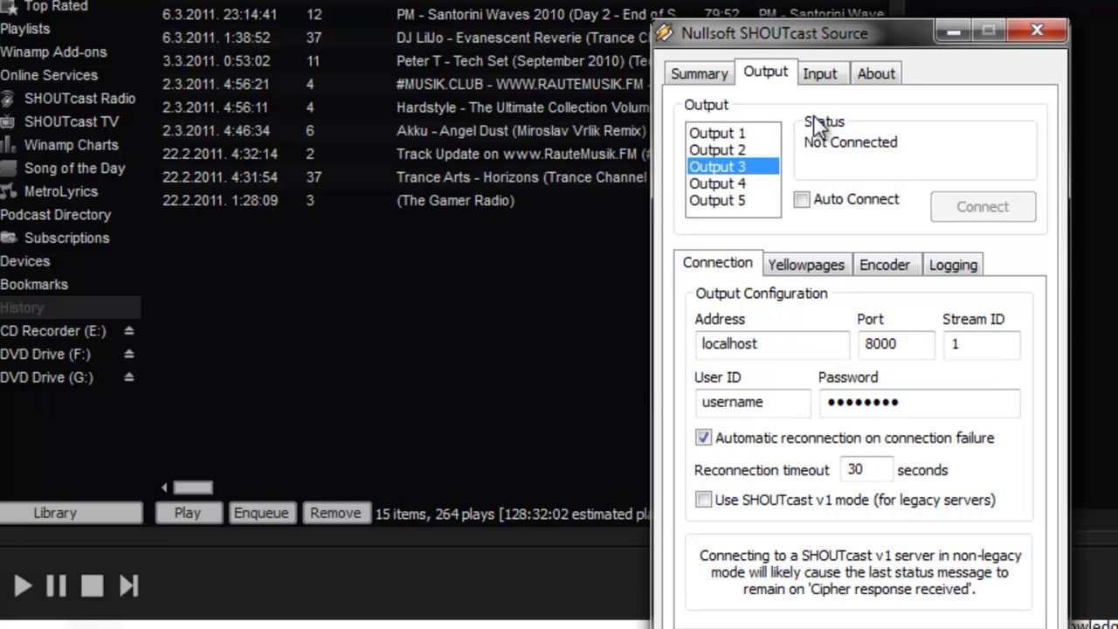
Step: Copy the server IP from the web page and paste s9.myradiostream.com as Output 3's Address
{"action": "left_click_drag", "start_coordinate": [948, 33], "coordinate": [840, 0]}
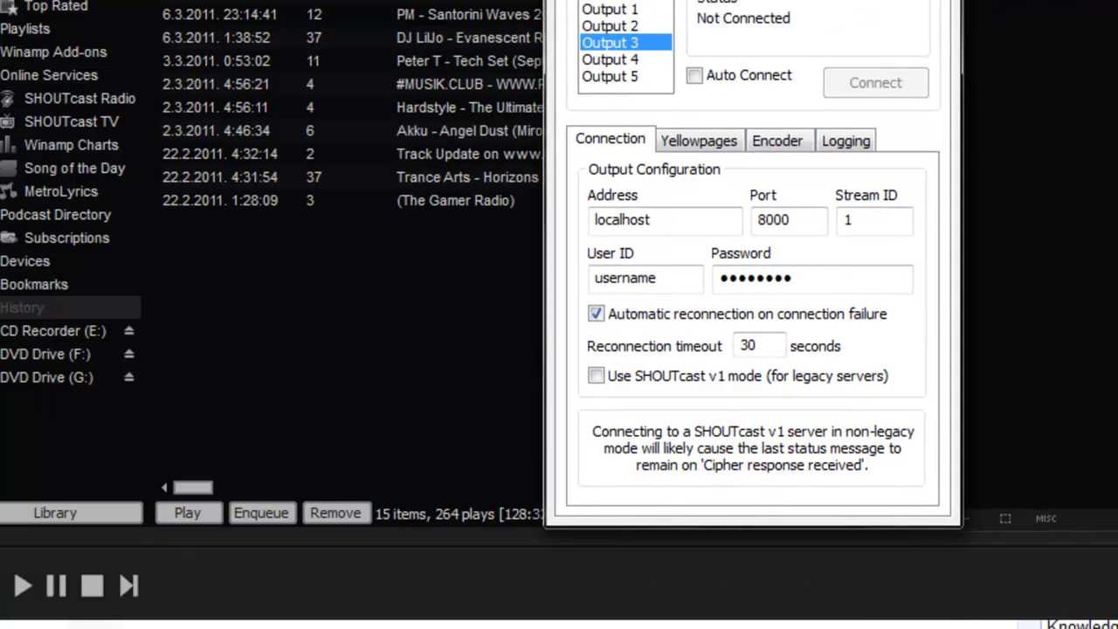
{"action": "key", "text": "alt+Tab"}
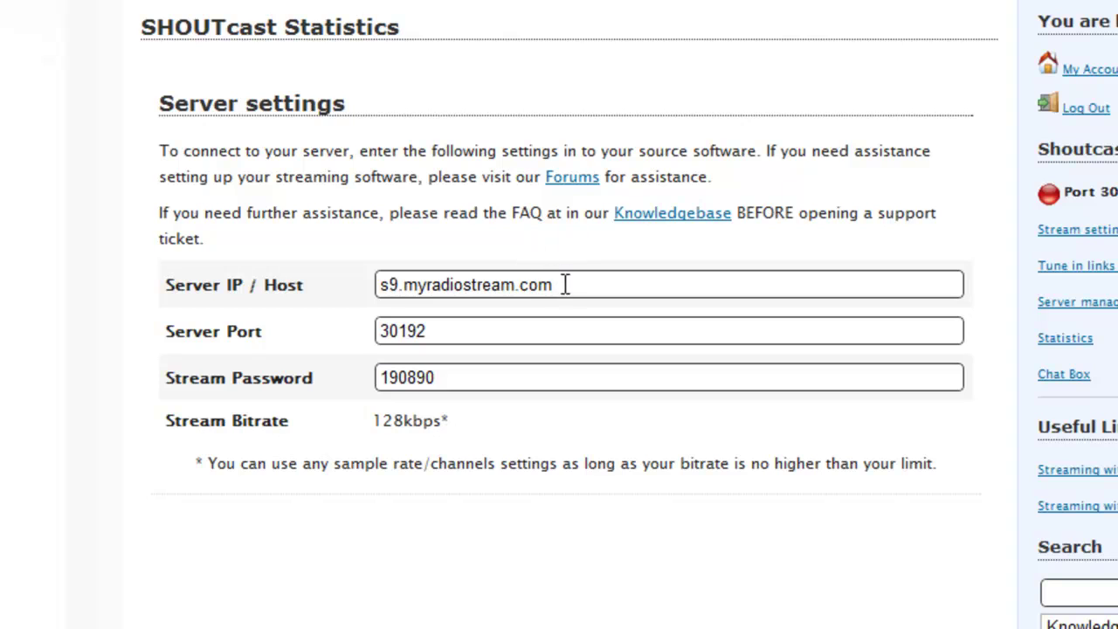
{"action": "triple_click", "coordinate": [567, 282]}
{"action": "left_click_drag", "start_coordinate": [562, 282], "coordinate": [471, 282]}
{"action": "right_click", "coordinate": [471, 284]}
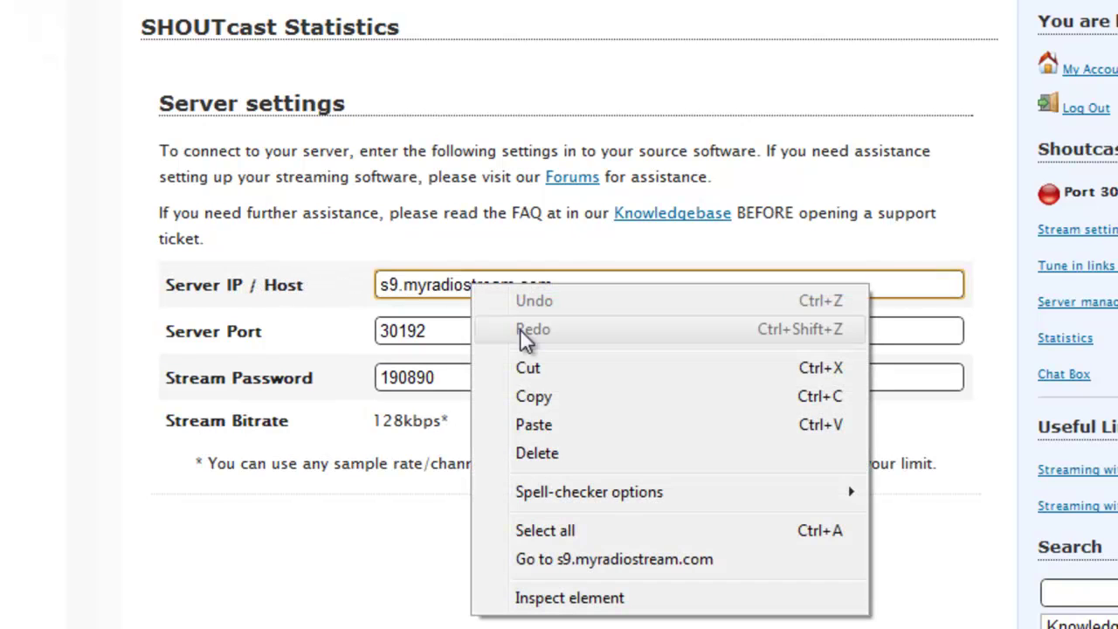
{"action": "left_click", "coordinate": [538, 398]}
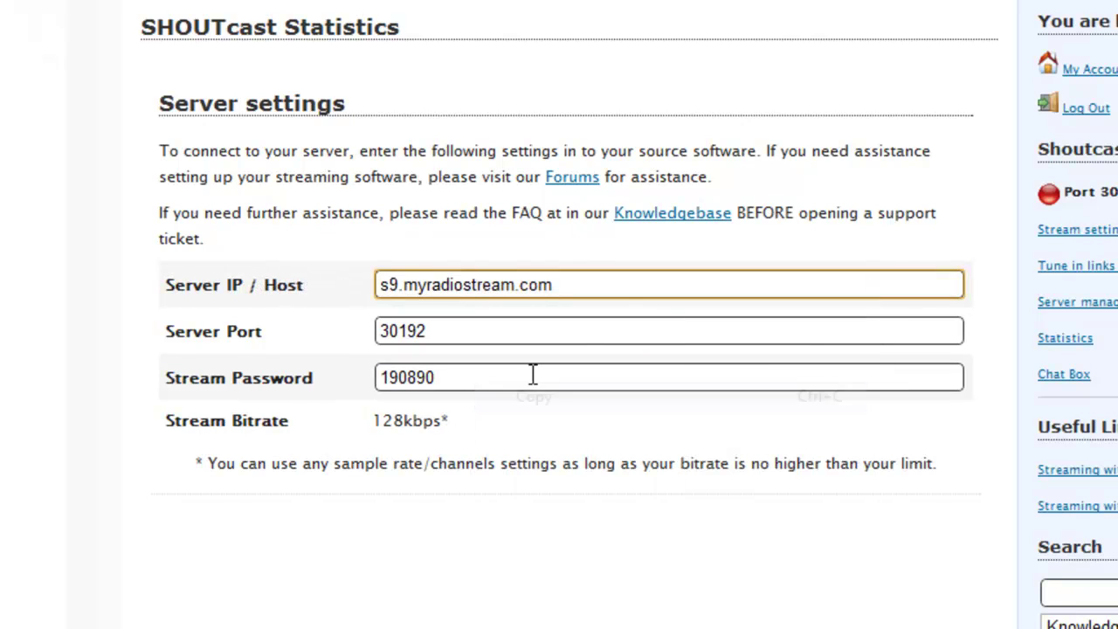
{"action": "triple_click", "coordinate": [407, 285]}
{"action": "right_click", "coordinate": [406, 281]}
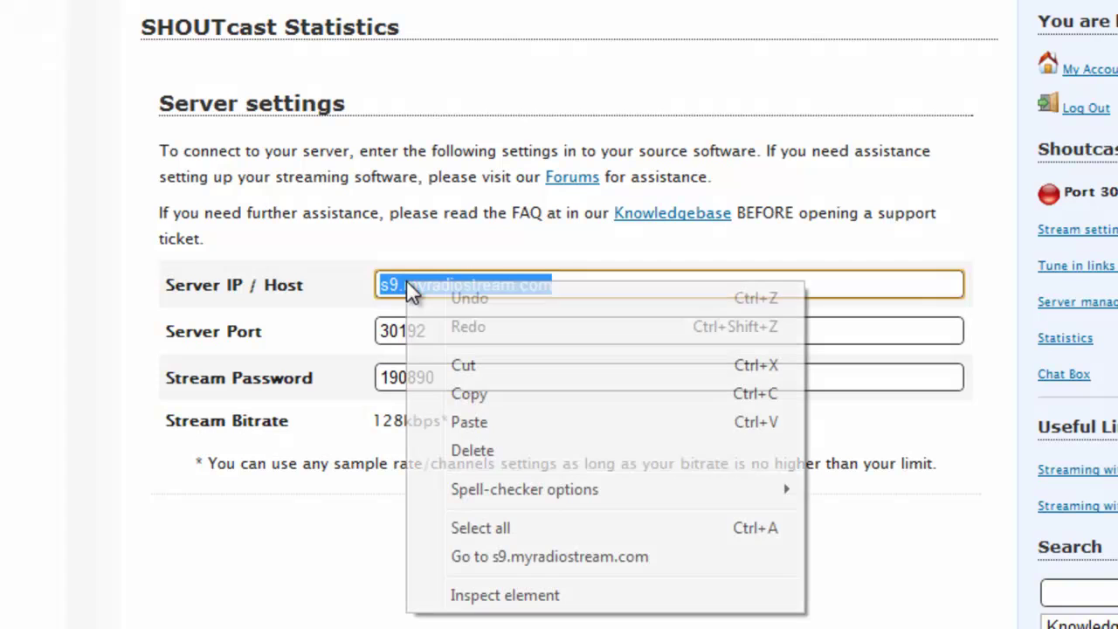
{"action": "left_click", "coordinate": [451, 389]}
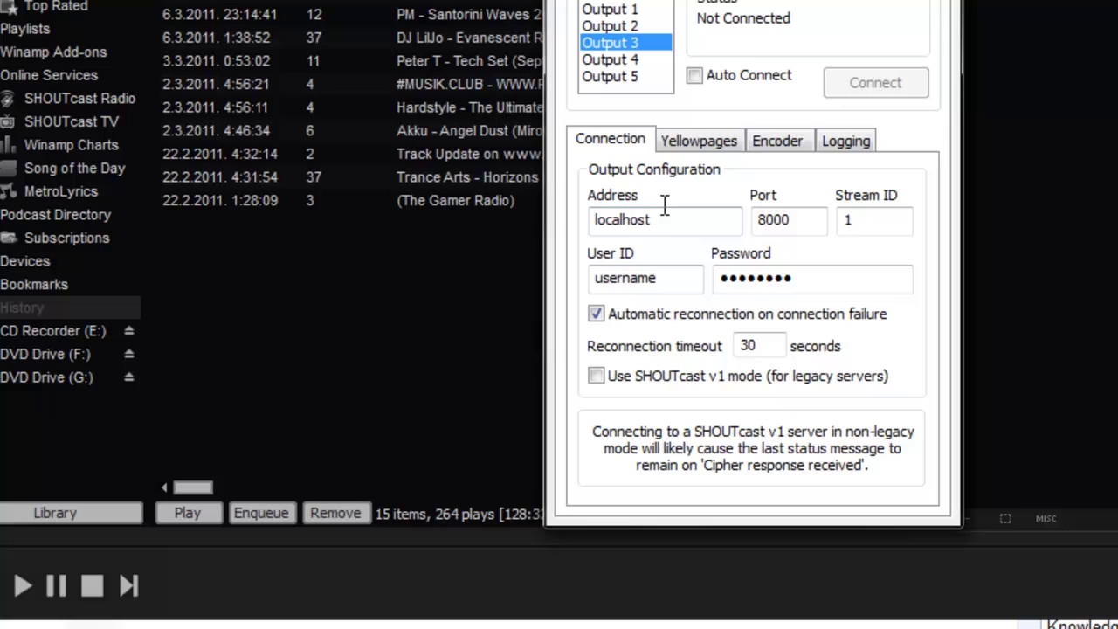
{"action": "left_click_drag", "start_coordinate": [678, 218], "coordinate": [620, 225]}
{"action": "right_click", "coordinate": [620, 225]}
{"action": "left_click", "coordinate": [678, 337]}
Step: Replace port 8000 with the copied server port 30192
{"action": "left_click", "coordinate": [807, 219]}
{"action": "double_click", "coordinate": [807, 219]}
{"action": "key", "text": "BackSpace"}
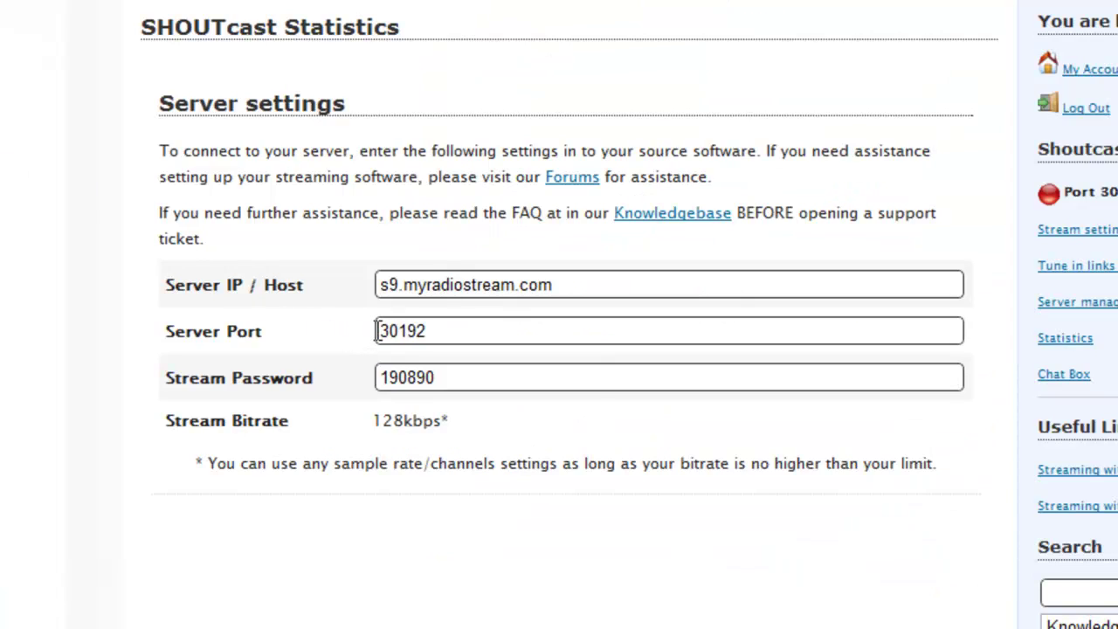
{"action": "double_click", "coordinate": [384, 331]}
{"action": "right_click", "coordinate": [404, 331]}
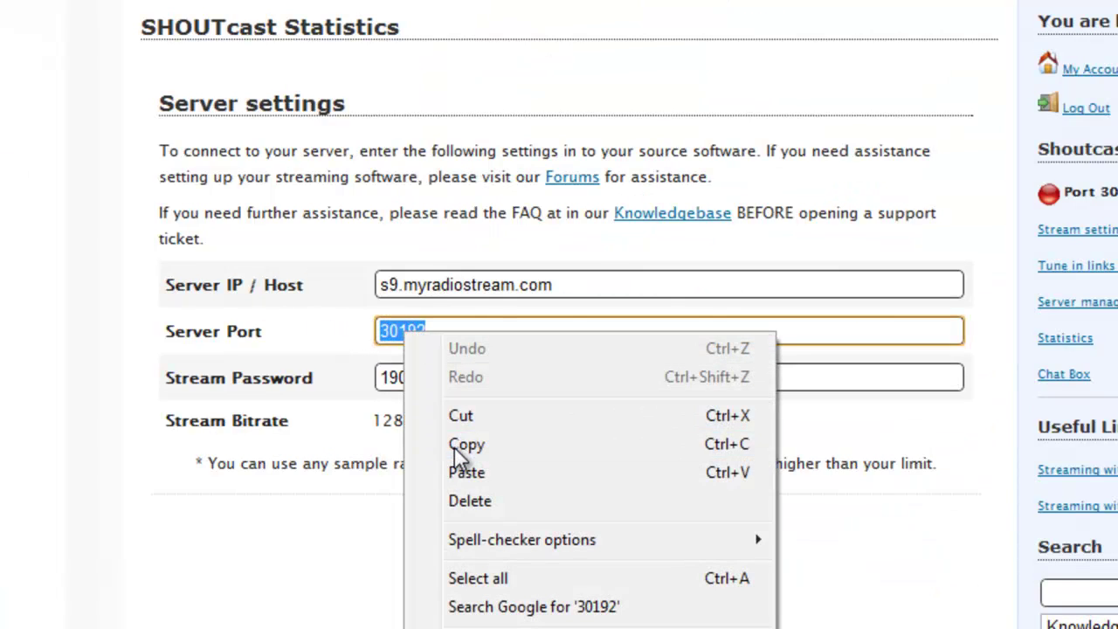
{"action": "left_click", "coordinate": [463, 446]}
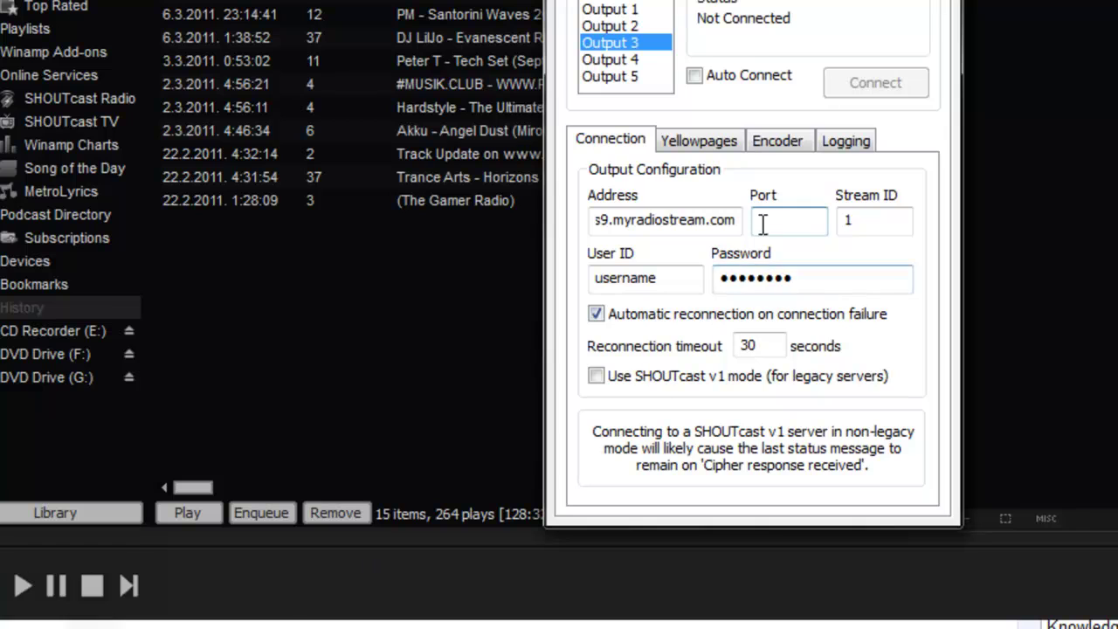
{"action": "right_click", "coordinate": [772, 220]}
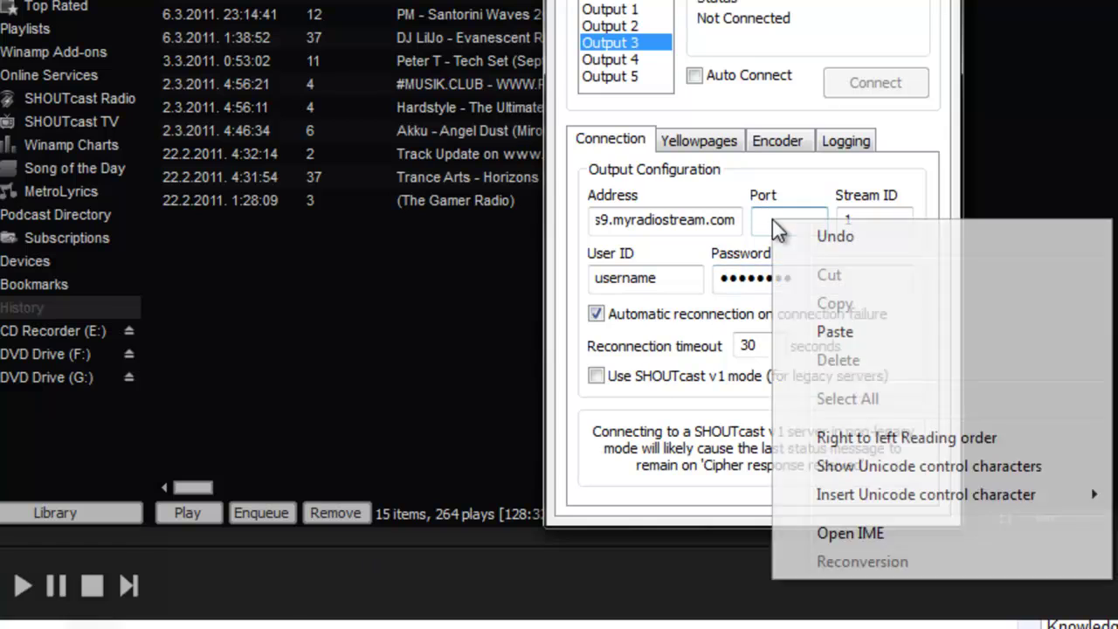
{"action": "left_click", "coordinate": [826, 331]}
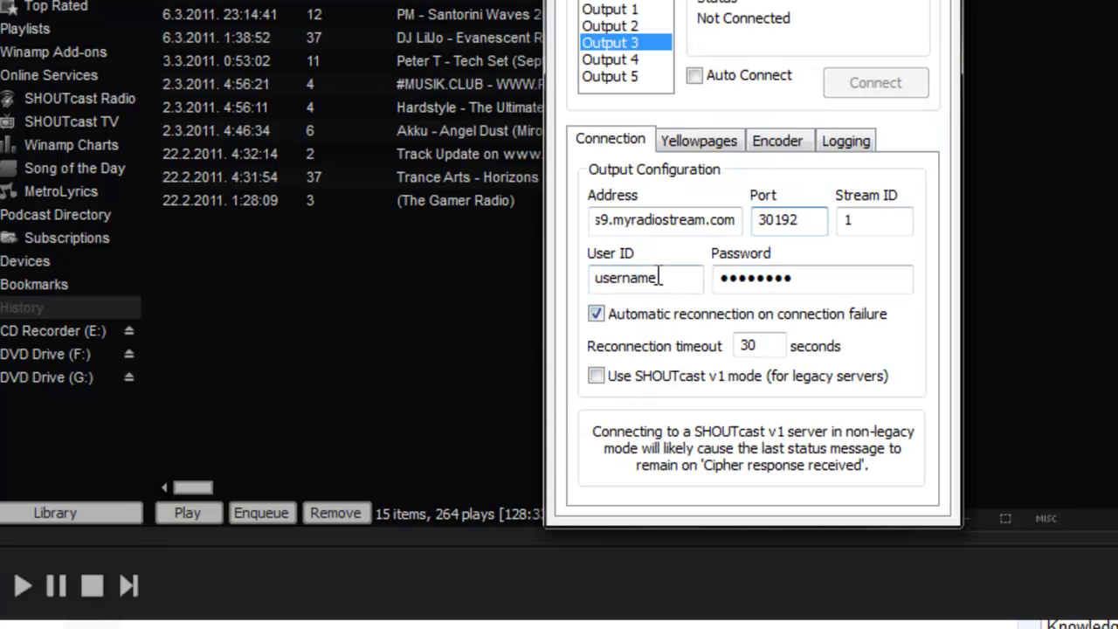
Step: Replace the User ID with the account username and enter the stream password
{"action": "left_click_drag", "start_coordinate": [655, 277], "coordinate": [578, 282]}
{"action": "key", "text": "BackSpace"}
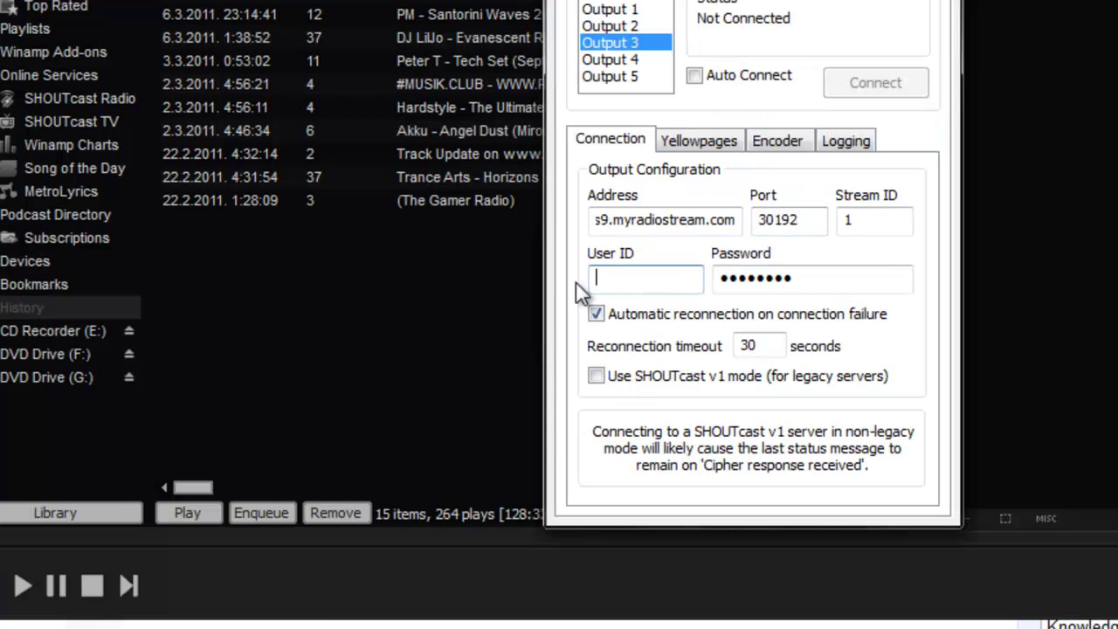
{"action": "type", "text": "Renny"}
{"action": "left_click_drag", "start_coordinate": [811, 276], "coordinate": [722, 260]}
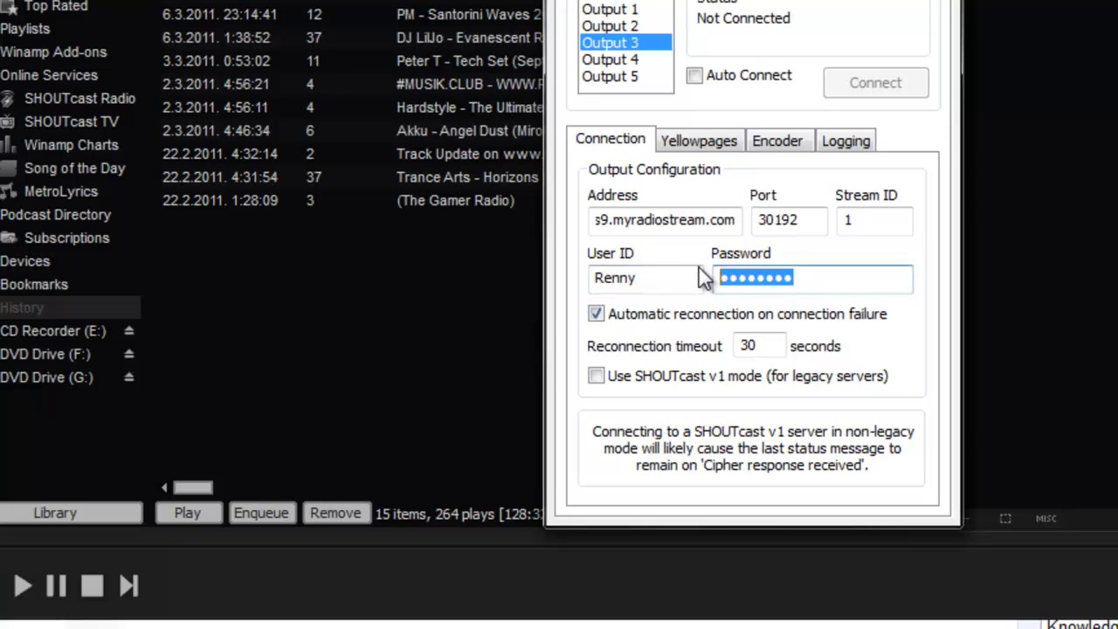
{"action": "type", "text": "p*****"}
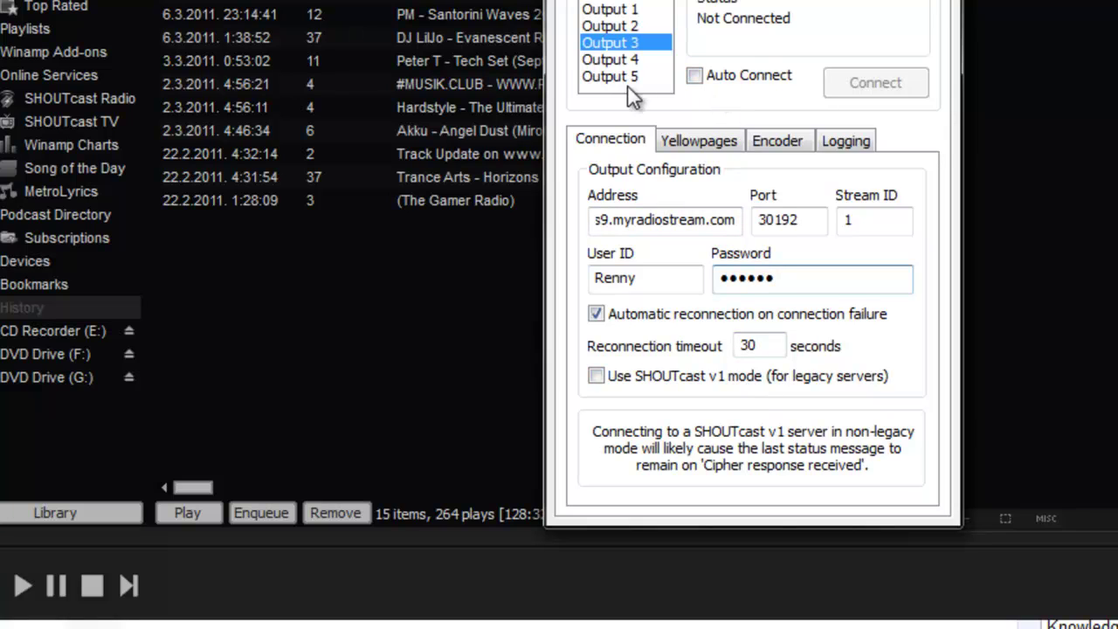
Step: Enable Auto Connect and set the Yellowpages description to 'Tutorial radio'
{"action": "left_click", "coordinate": [728, 82]}
{"action": "left_click", "coordinate": [716, 143]}
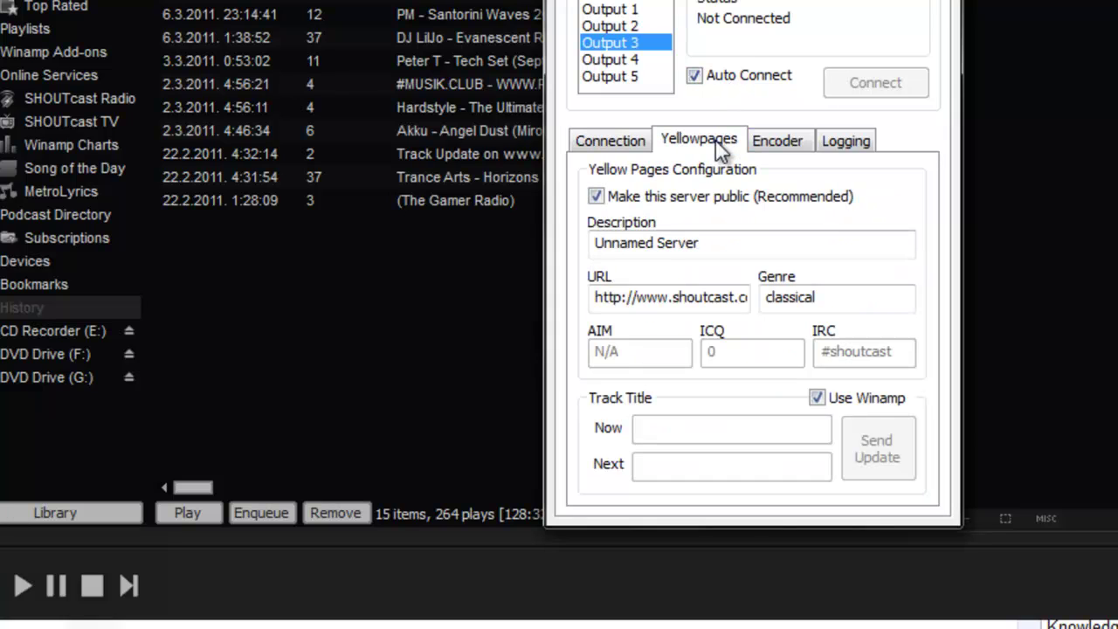
{"action": "left_click_drag", "start_coordinate": [719, 237], "coordinate": [583, 244]}
{"action": "key", "text": "BackSpace"}
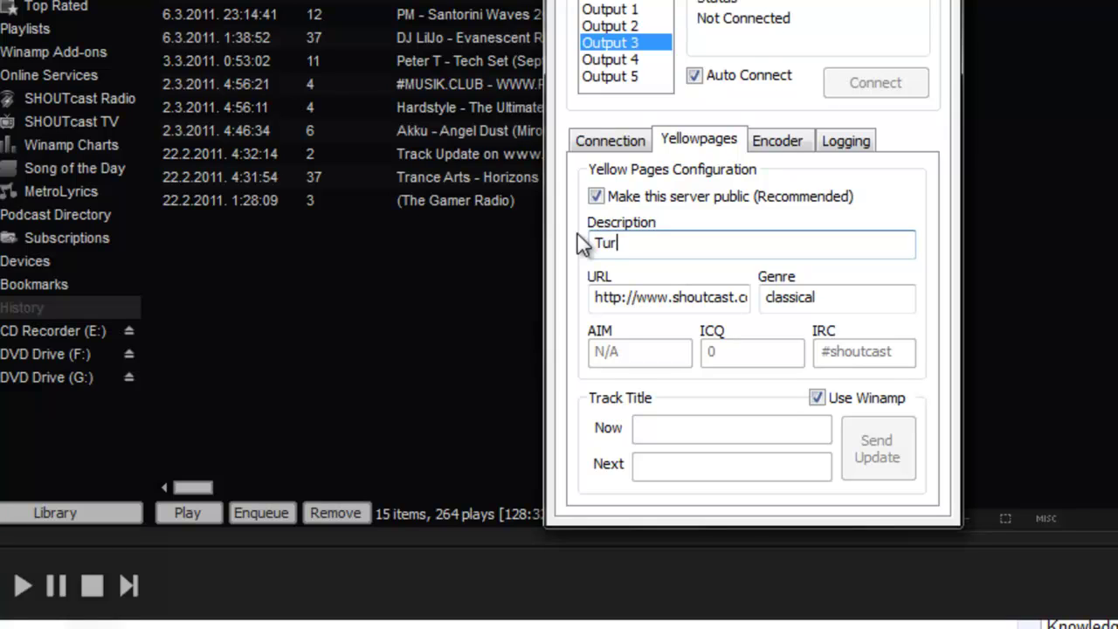
{"action": "type", "text": "Tutorial radio"}
Step: Clear the station URL, set genre to Electronic, and check the Input source
{"action": "left_click_drag", "start_coordinate": [592, 299], "coordinate": [766, 300]}
{"action": "key", "text": "BackSpace"}
{"action": "key", "text": "BackSpace"}
{"action": "type", "text": "Electronic"}
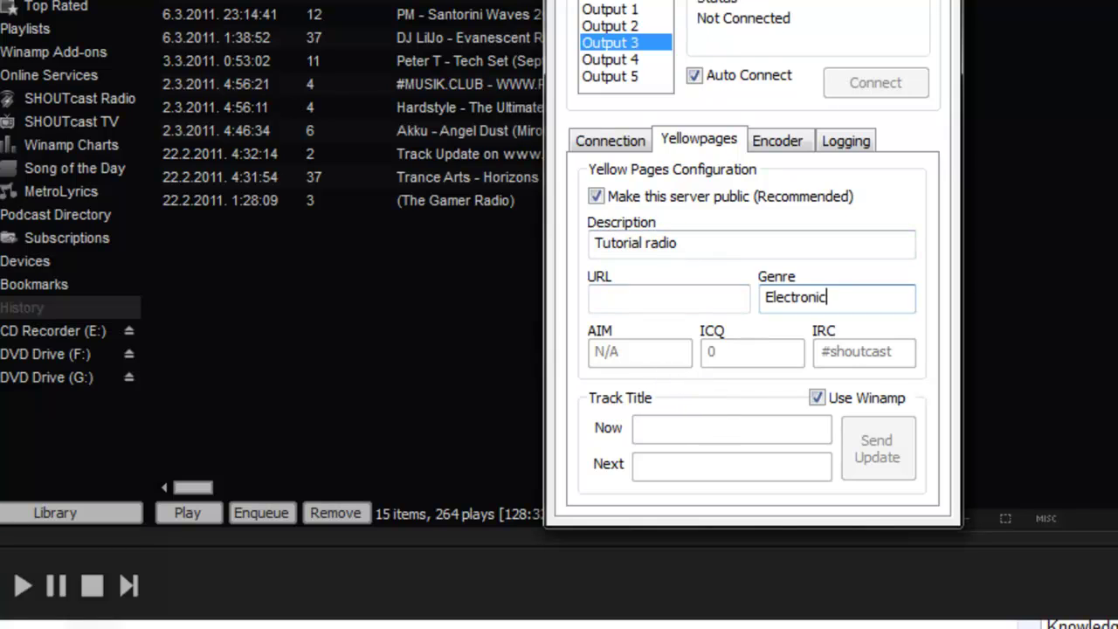
{"action": "left_click", "coordinate": [625, 39]}
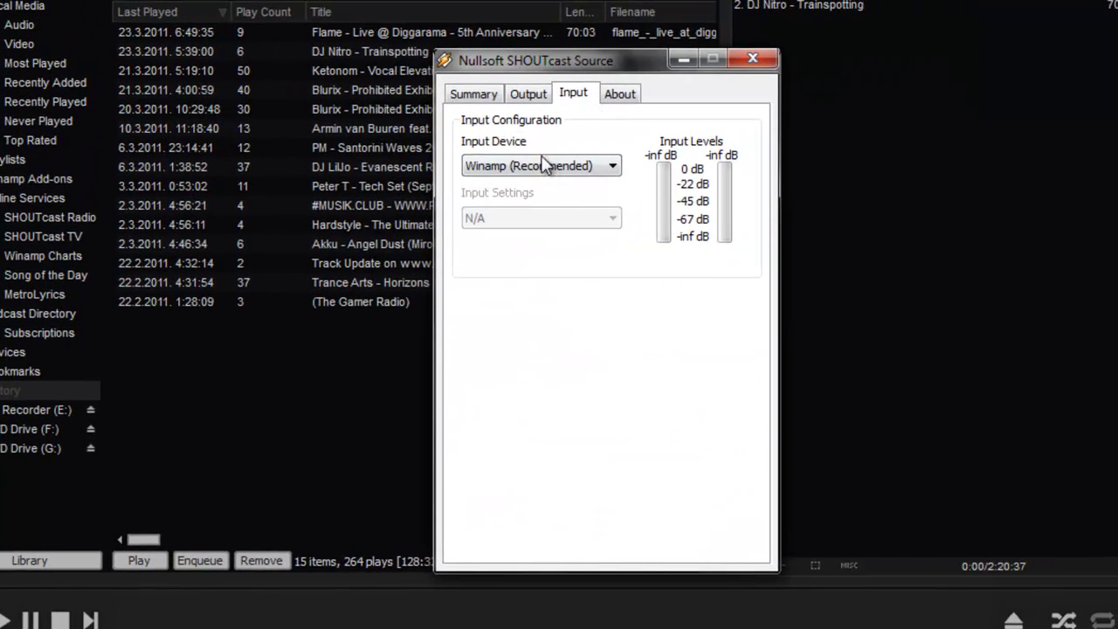
Step: Connect Output 3 to the hosting server, then disconnect it again
{"action": "left_click", "coordinate": [527, 93]}
{"action": "left_click", "coordinate": [704, 206]}
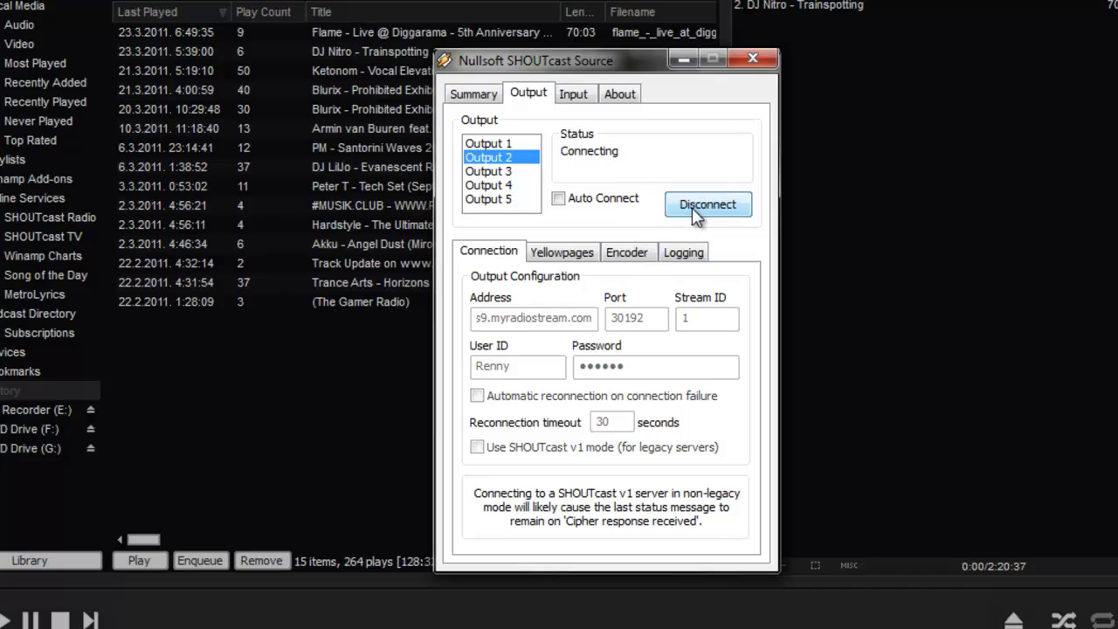
{"action": "left_click", "coordinate": [696, 210]}
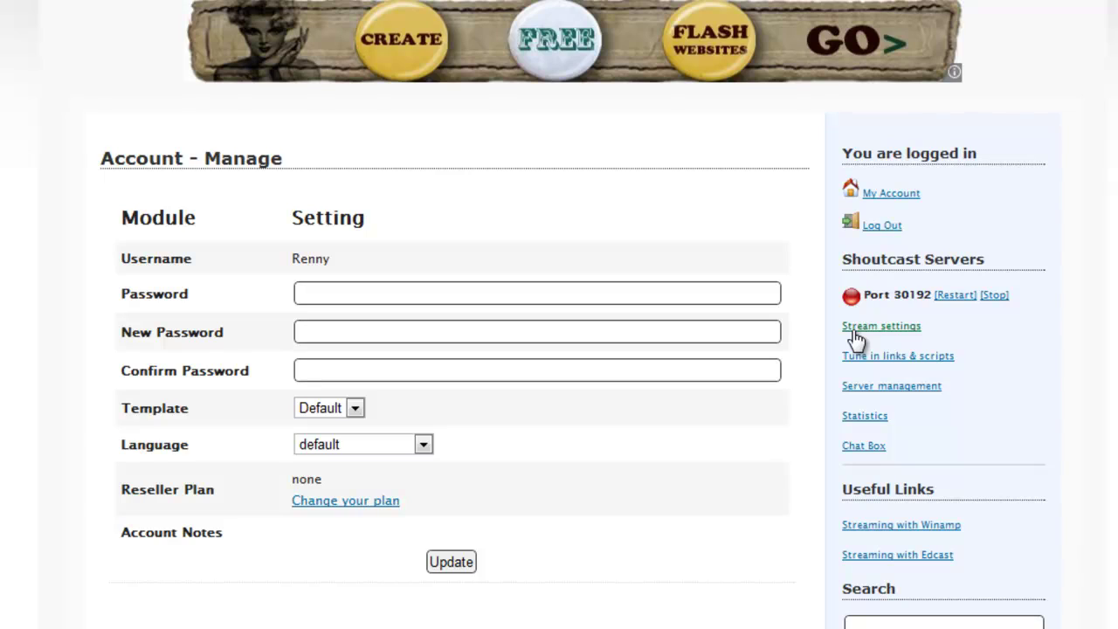
Step: Use [Restart] next to Port 30192 and wait for the 'server should now be restarted' message
{"action": "left_click", "coordinate": [855, 331]}
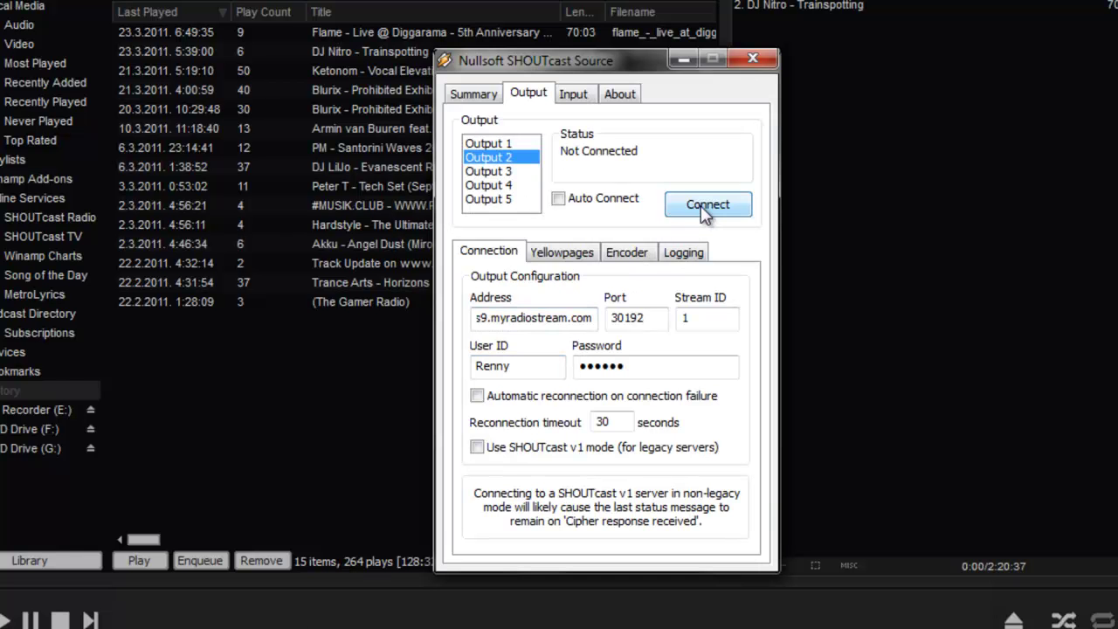
Step: Connect, disconnect, tick 'Use SHOUTcast v1 mode', then reconnect to s9.myradiostream.com:30192
{"action": "left_click", "coordinate": [705, 208]}
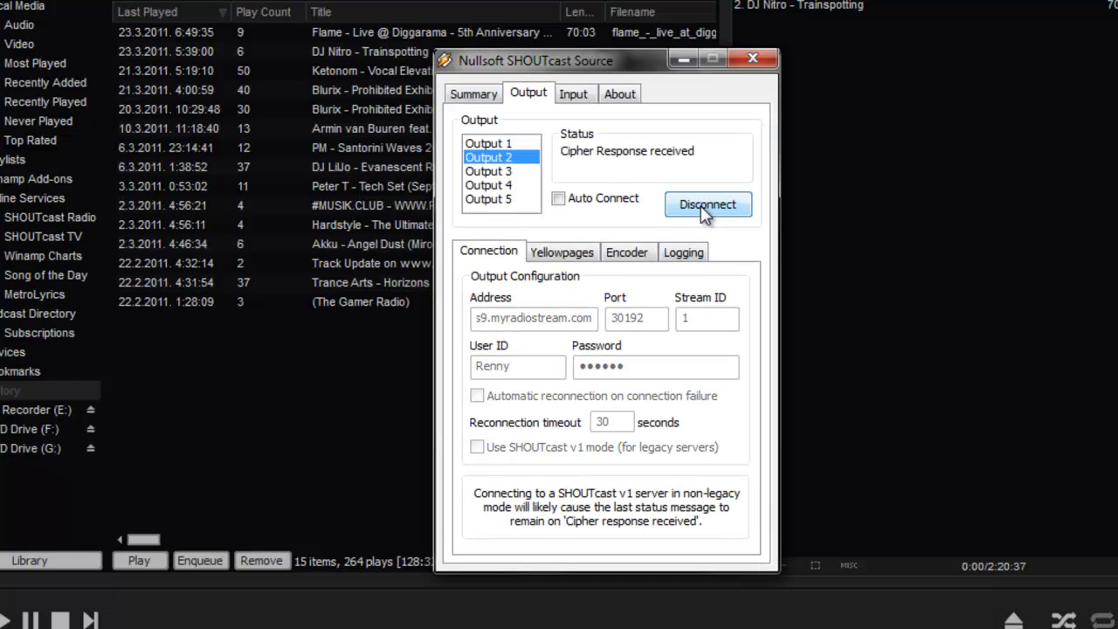
{"action": "left_click", "coordinate": [704, 208]}
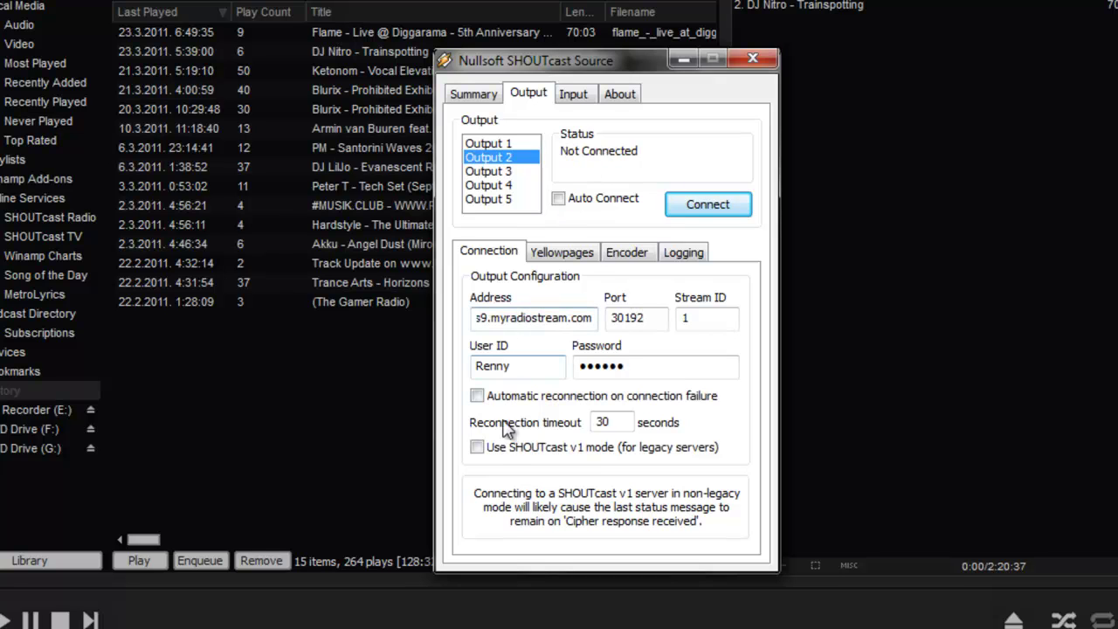
{"action": "left_click", "coordinate": [478, 448]}
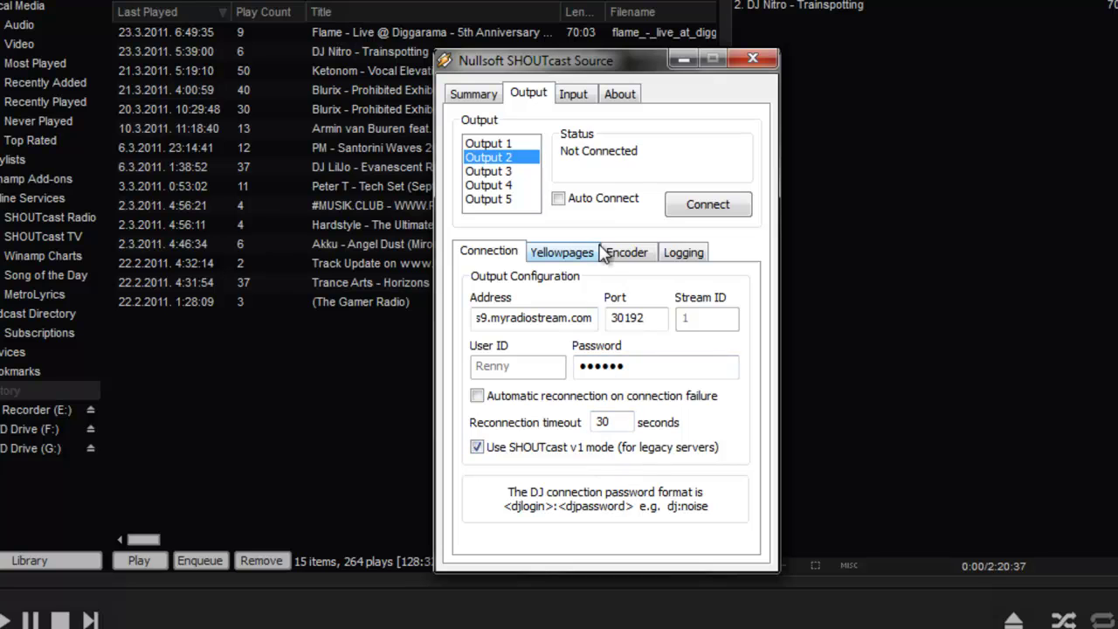
{"action": "left_click", "coordinate": [695, 210]}
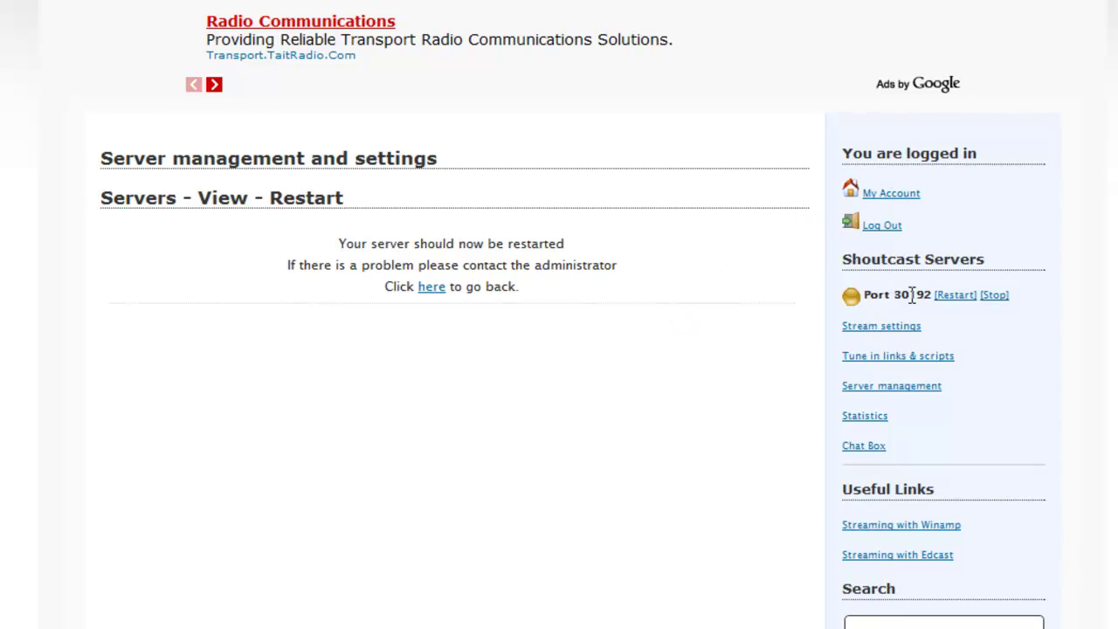
Step: Copy the Default player link from the 'Tune in links & scripts' page
{"action": "left_click", "coordinate": [926, 356]}
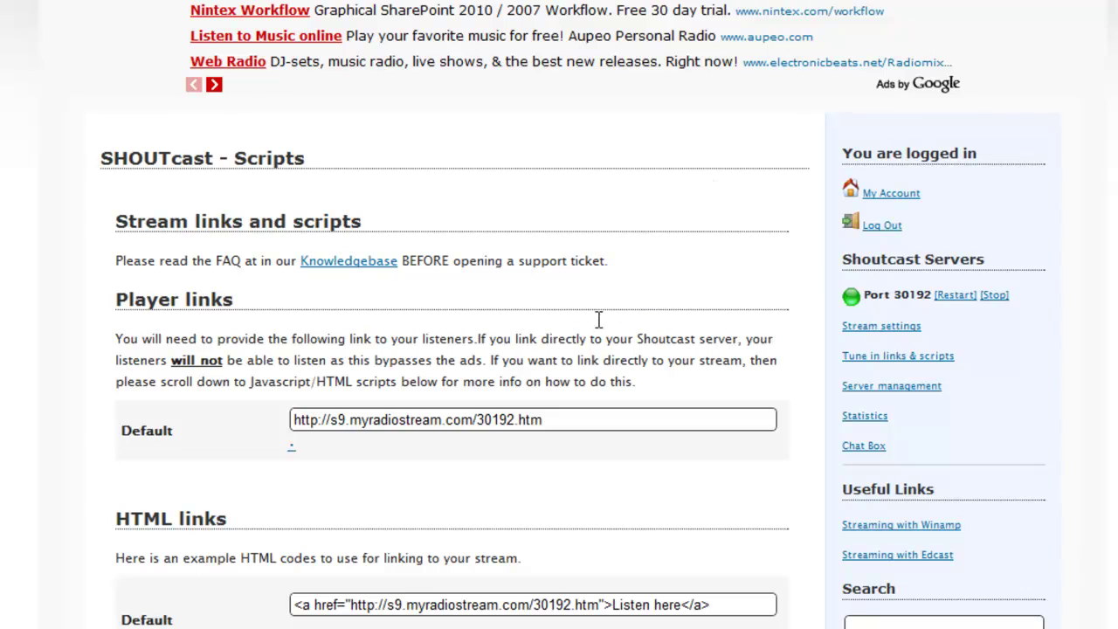
{"action": "left_click", "coordinate": [569, 420]}
{"action": "right_click", "coordinate": [568, 420]}
{"action": "key", "text": "Escape"}
{"action": "left_click_drag", "start_coordinate": [547, 420], "coordinate": [295, 411]}
{"action": "key", "text": "ctrl+c"}
{"action": "right_click", "coordinate": [310, 417]}
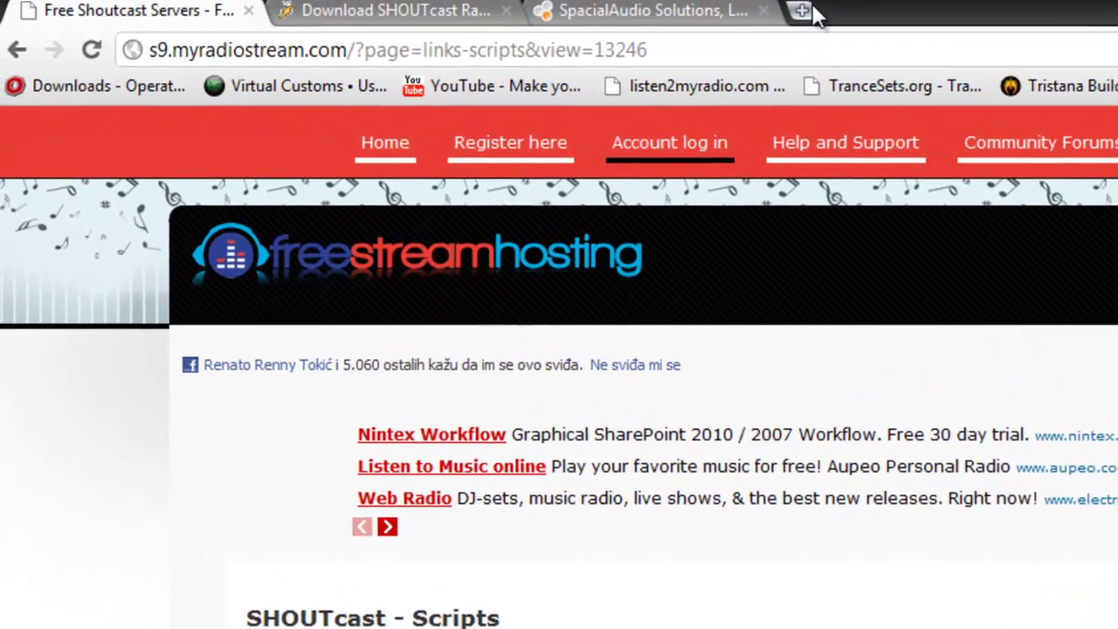
Step: Load the copied player link s9.myradiostream.com/30192.htm in a new browser tab
{"action": "left_click", "coordinate": [804, 11]}
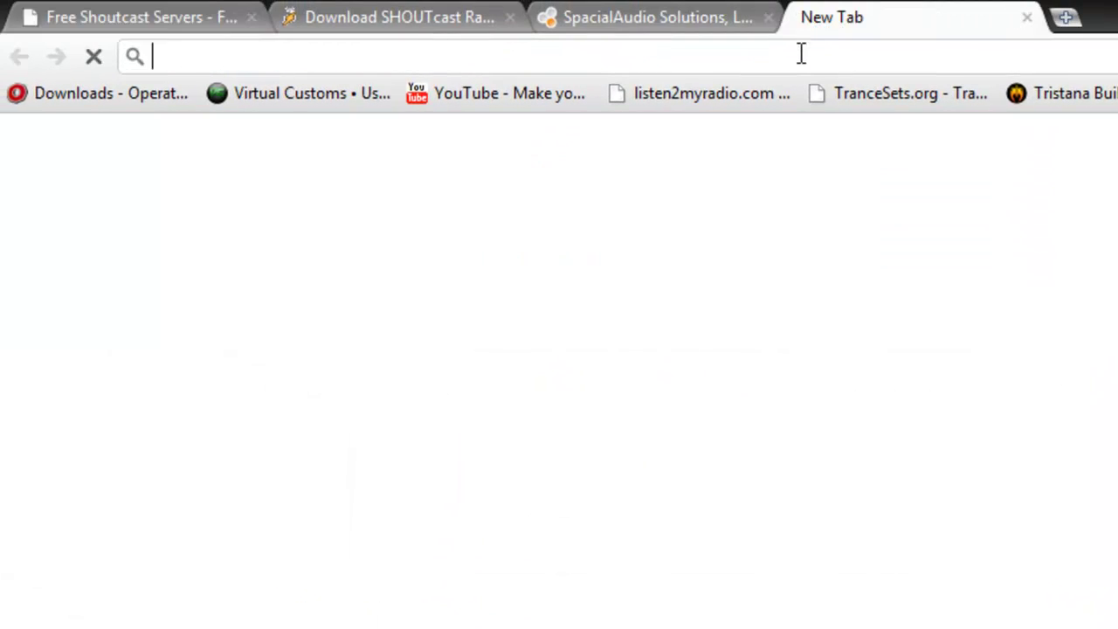
{"action": "right_click", "coordinate": [801, 53]}
{"action": "left_click", "coordinate": [882, 201]}
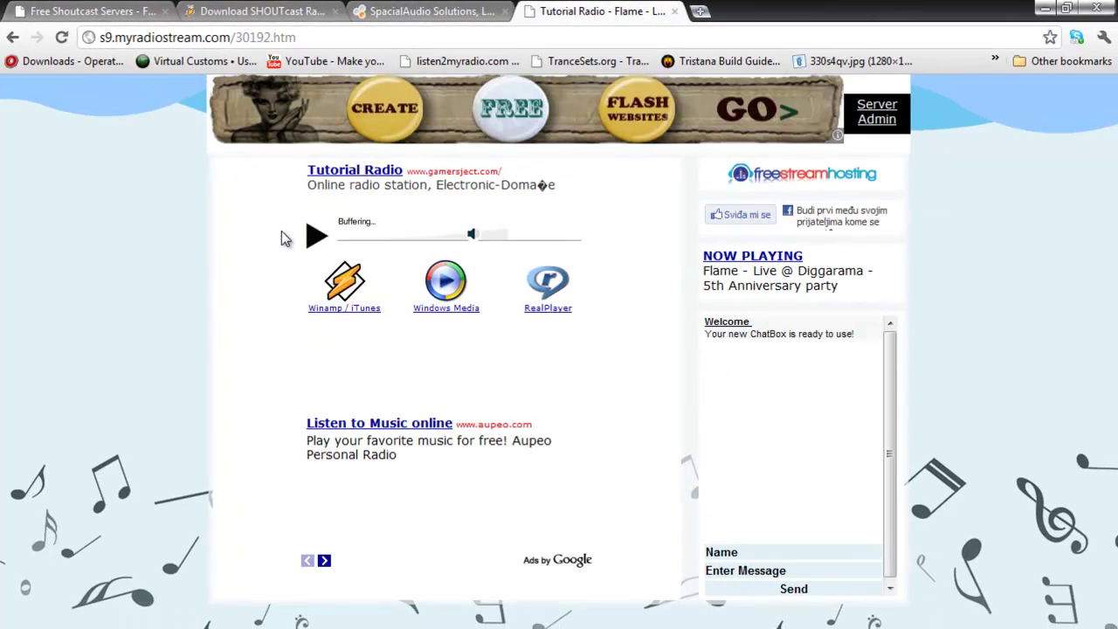
Step: Play the Tutorial Radio stream briefly on its player page, then stop it
{"action": "left_click", "coordinate": [316, 237]}
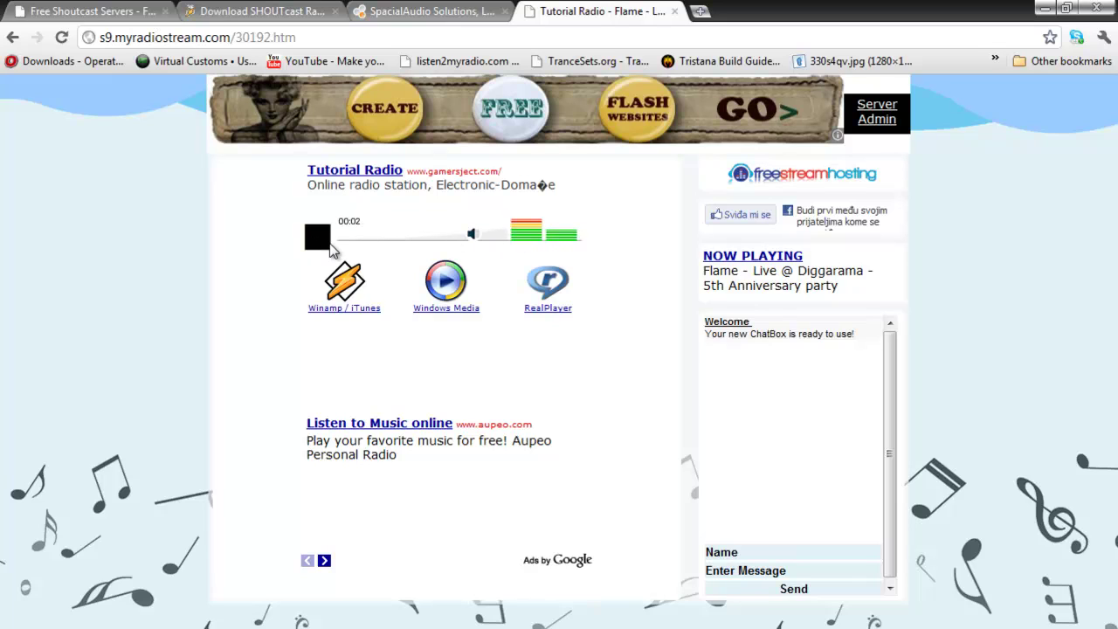
{"action": "left_click", "coordinate": [323, 241]}
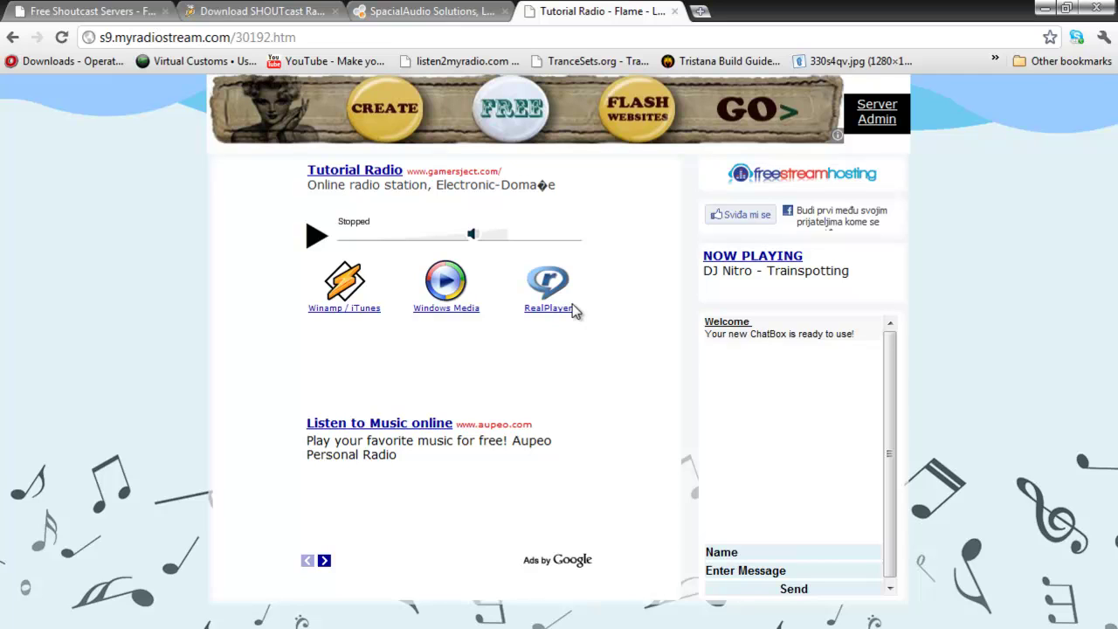
Step: Close the SHOUTcast Source window, minimize Winamp, and return to the SpacialAudio Solutions tab
{"action": "key", "text": "alt+Tab"}
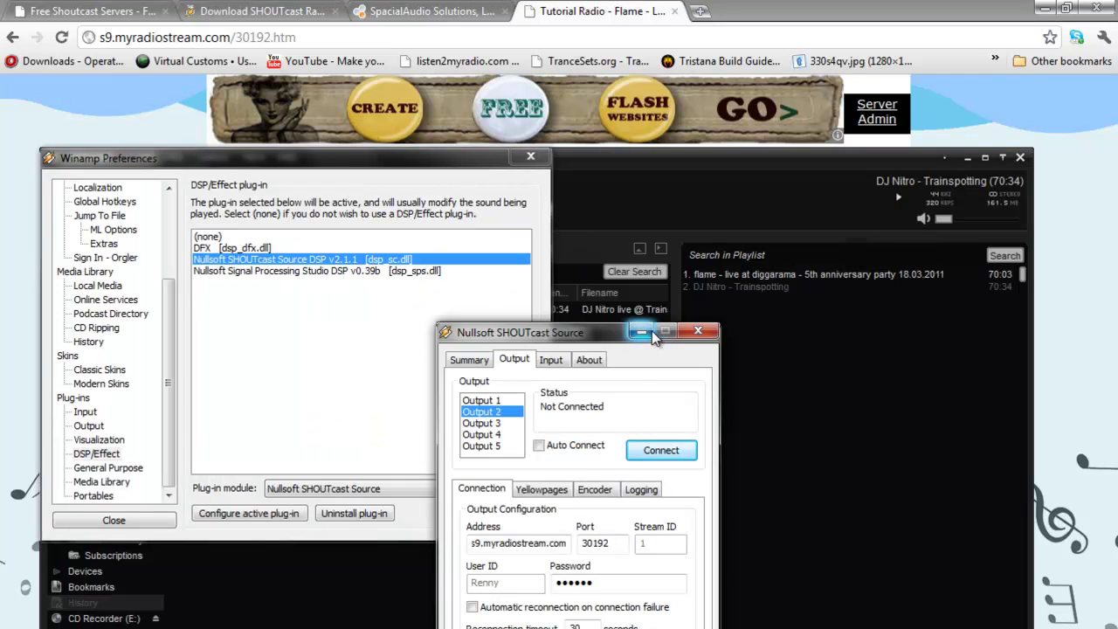
{"action": "left_click", "coordinate": [697, 331]}
{"action": "key", "text": "alt+Tab"}
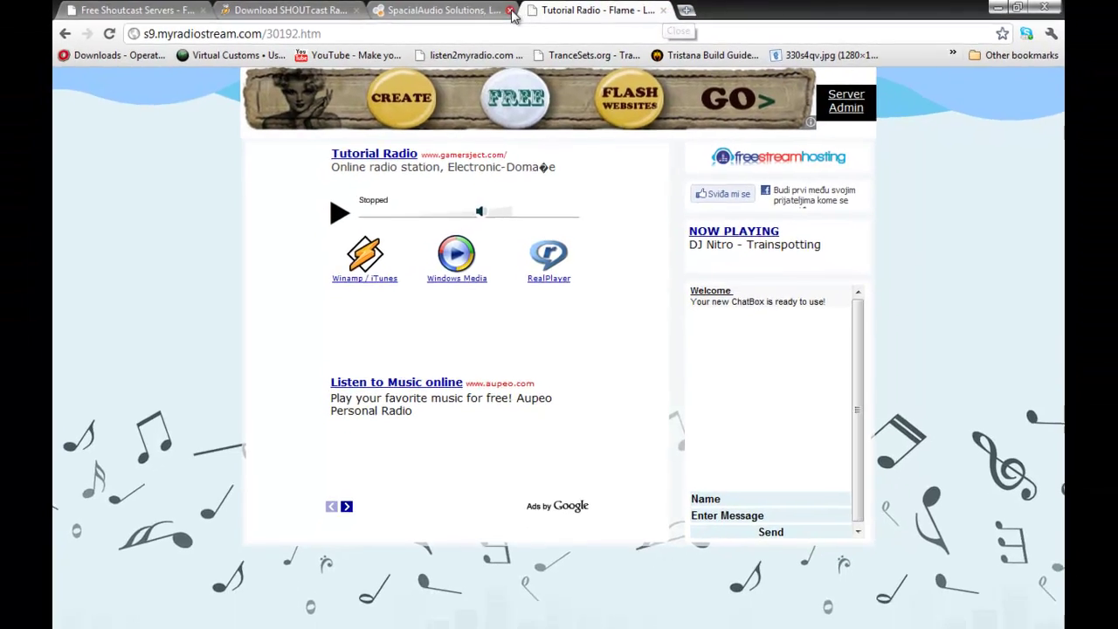
{"action": "left_click", "coordinate": [432, 12]}
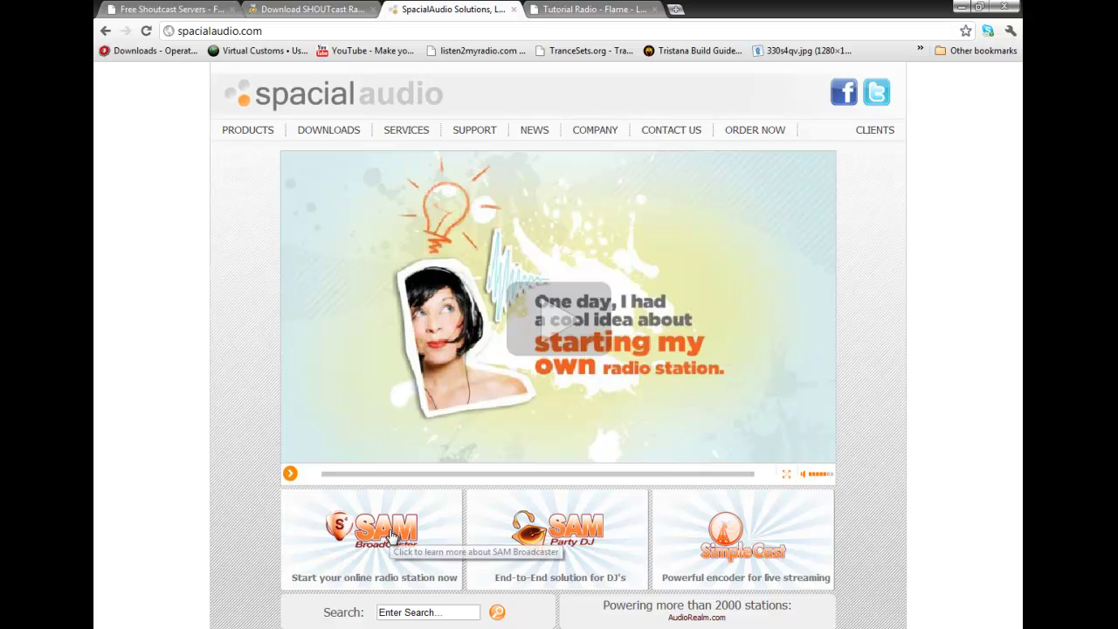
Step: Open the SAM Broadcaster product page on spacialaudio.com, then close Winamp
{"action": "left_click", "coordinate": [393, 535]}
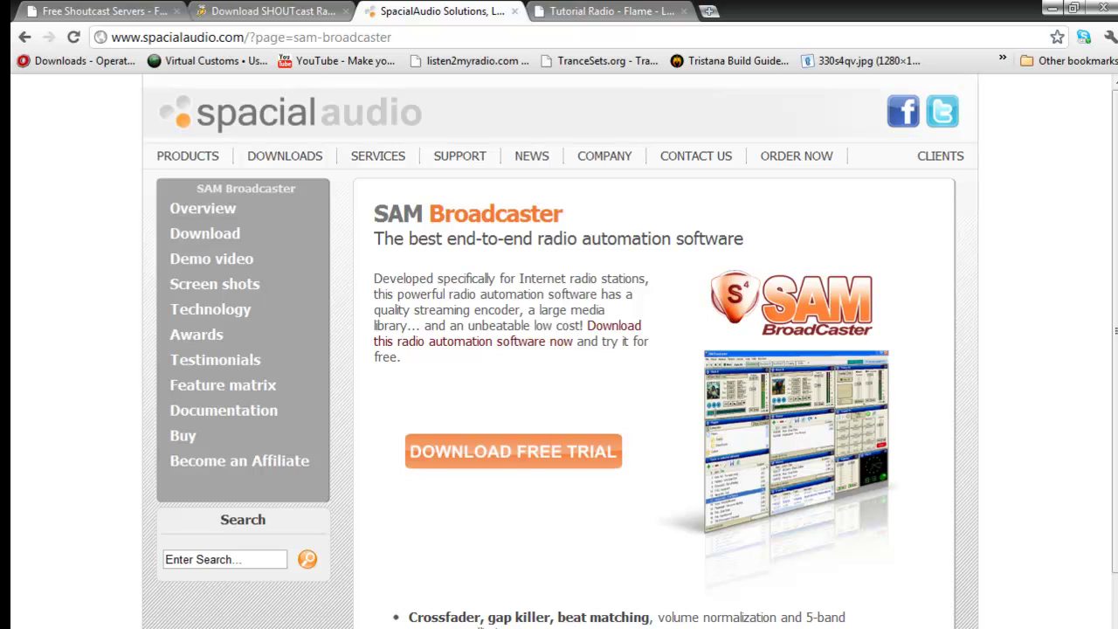
{"action": "key", "text": "alt+Tab"}
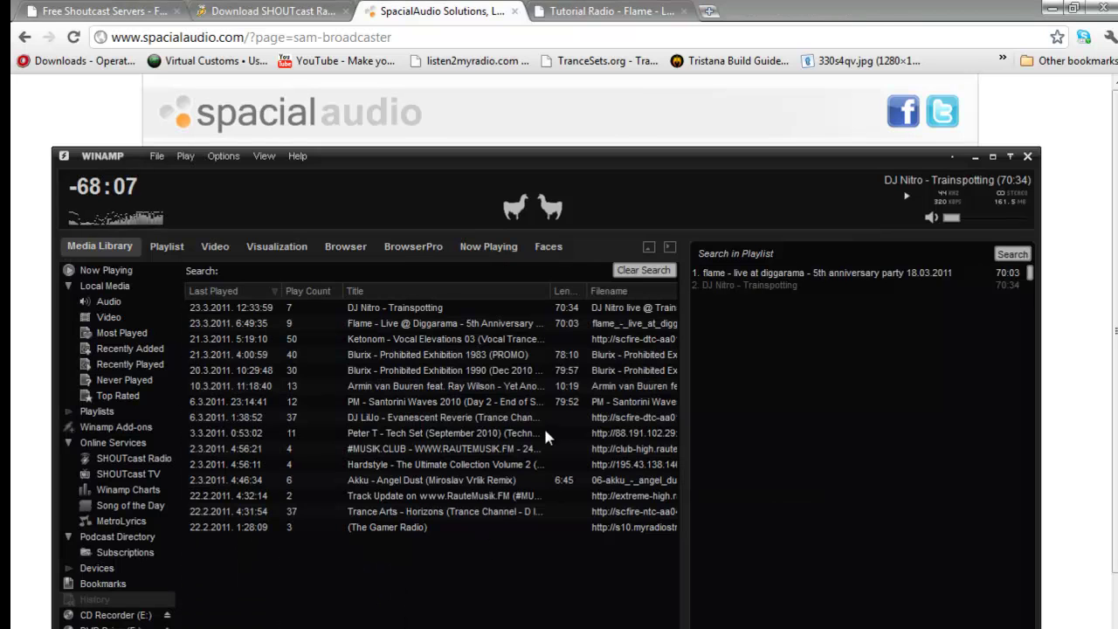
{"action": "left_click", "coordinate": [1028, 157]}
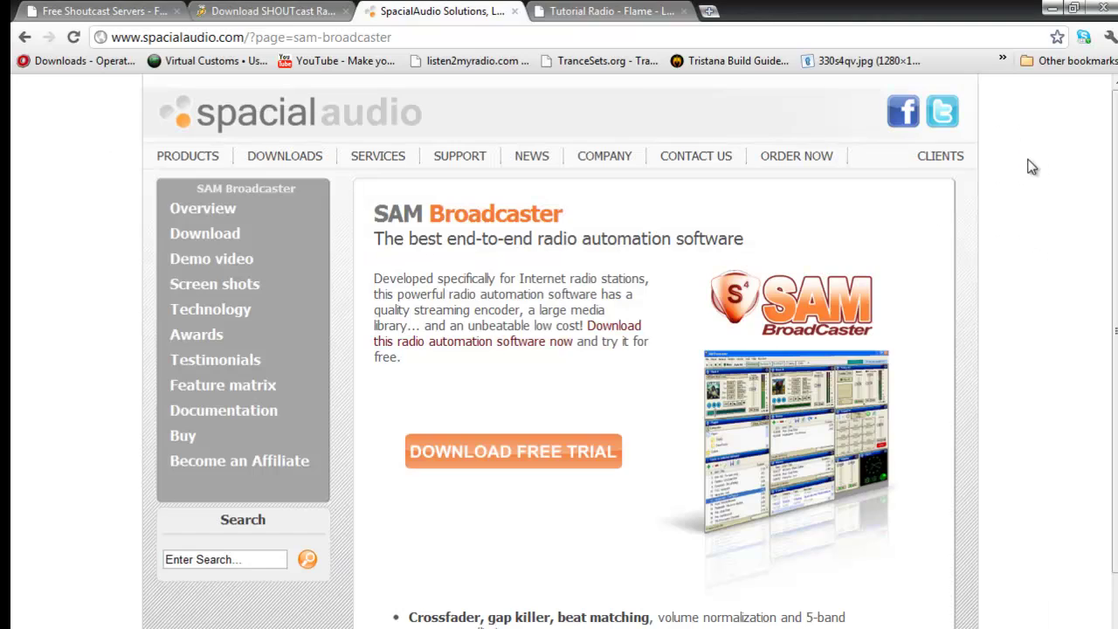
Step: Start the Tutorial Radio stream on its player tab, then launch SAM Broadcaster by searching 'Sam'
{"action": "left_click", "coordinate": [619, 14]}
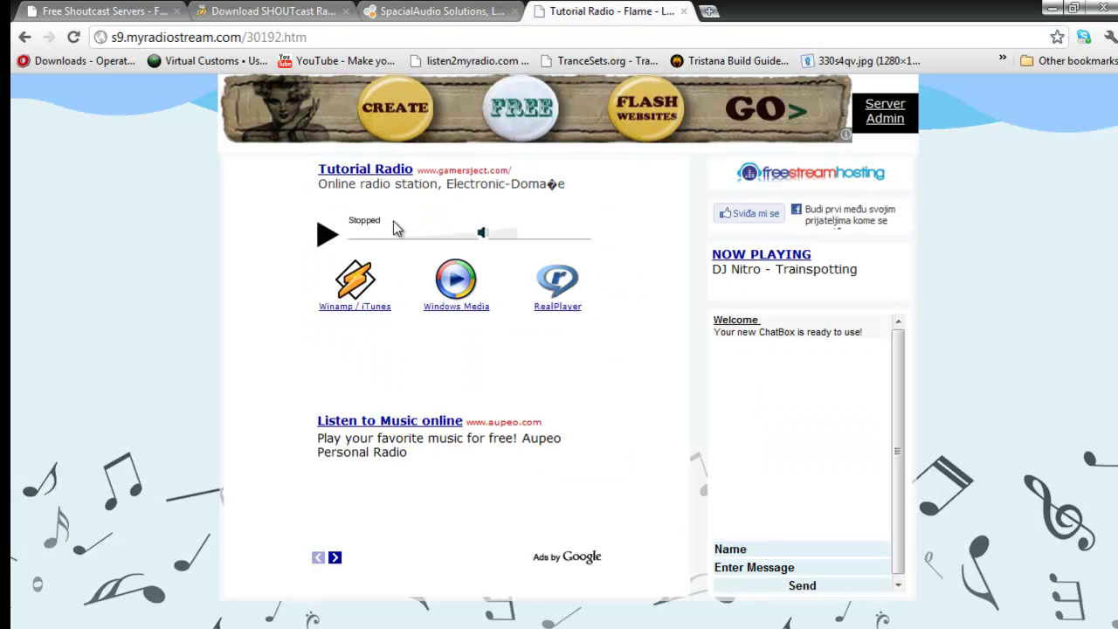
{"action": "left_click", "coordinate": [325, 234]}
{"action": "key", "text": "super"}
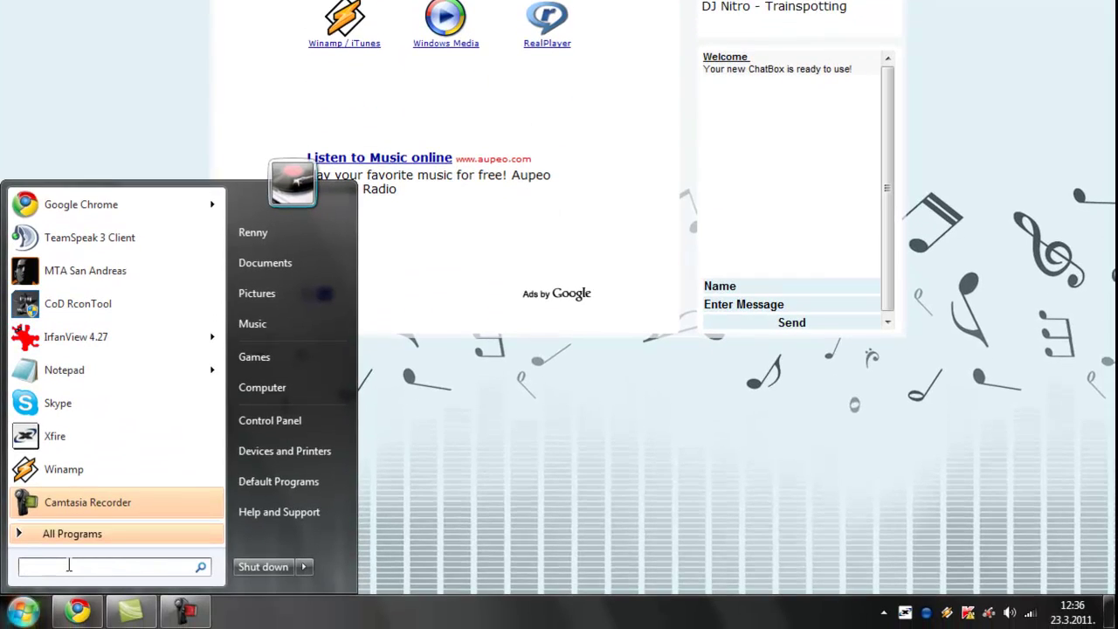
{"action": "type", "text": "Sam"}
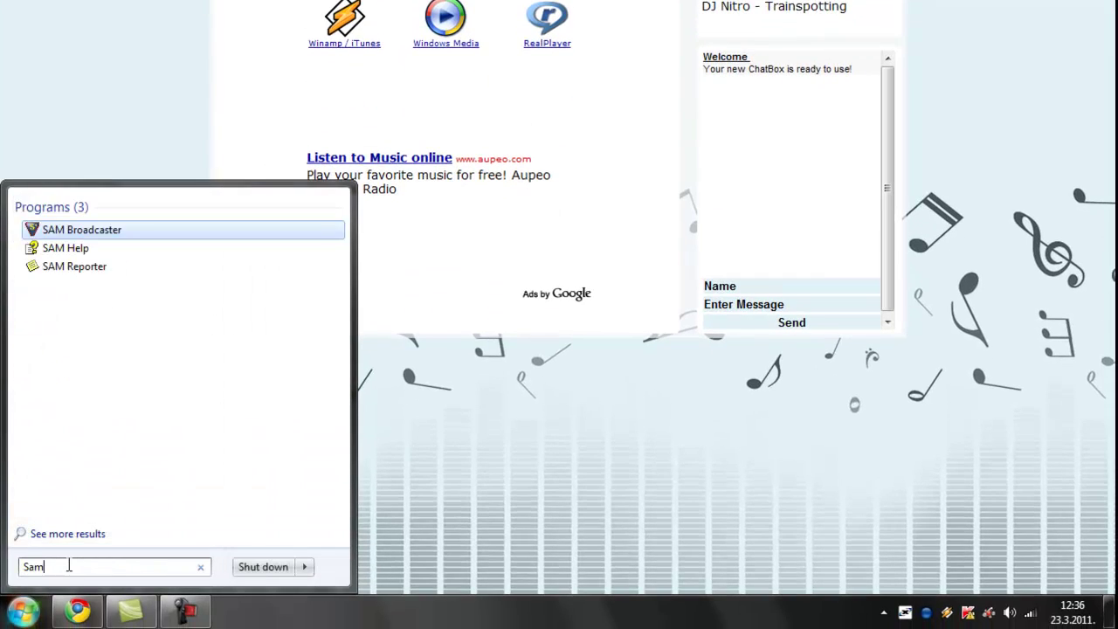
{"action": "left_click", "coordinate": [76, 232]}
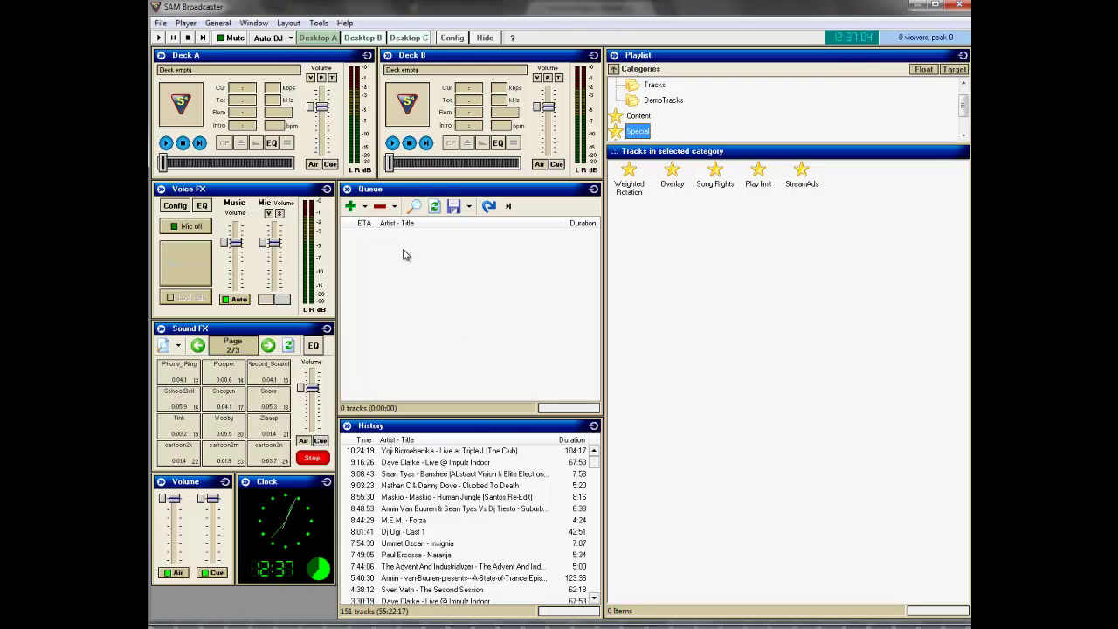
Step: Switch SAM Broadcaster to Desktop B and delete the preset MP3 128 kb/s encoder
{"action": "left_click", "coordinate": [403, 39]}
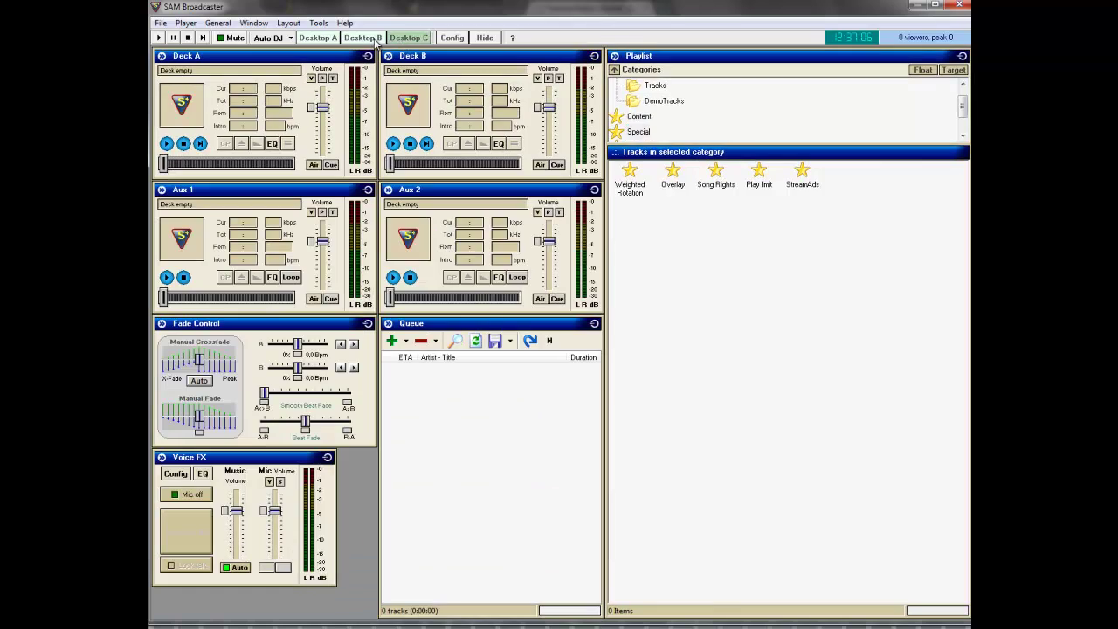
{"action": "left_click", "coordinate": [367, 38]}
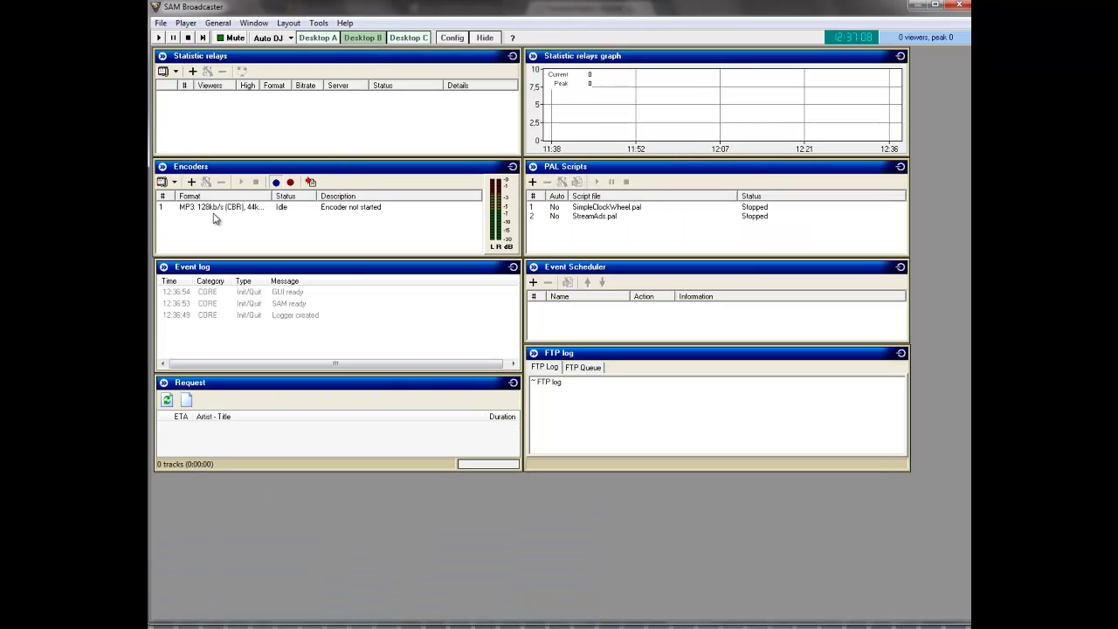
{"action": "left_click", "coordinate": [256, 209]}
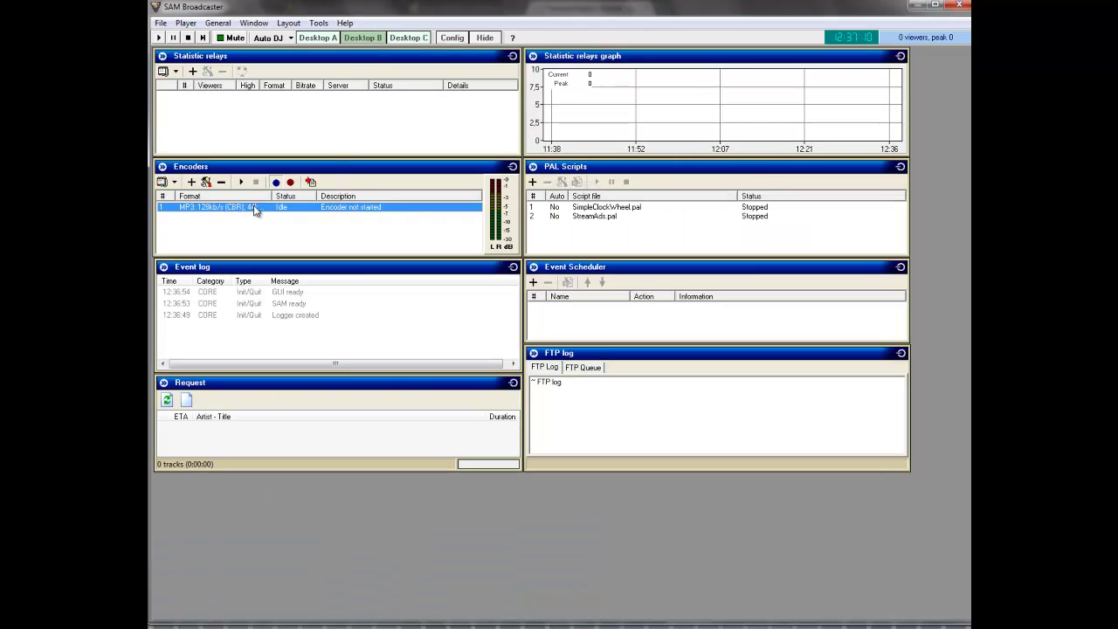
{"action": "left_click", "coordinate": [221, 182]}
{"action": "left_click", "coordinate": [535, 353]}
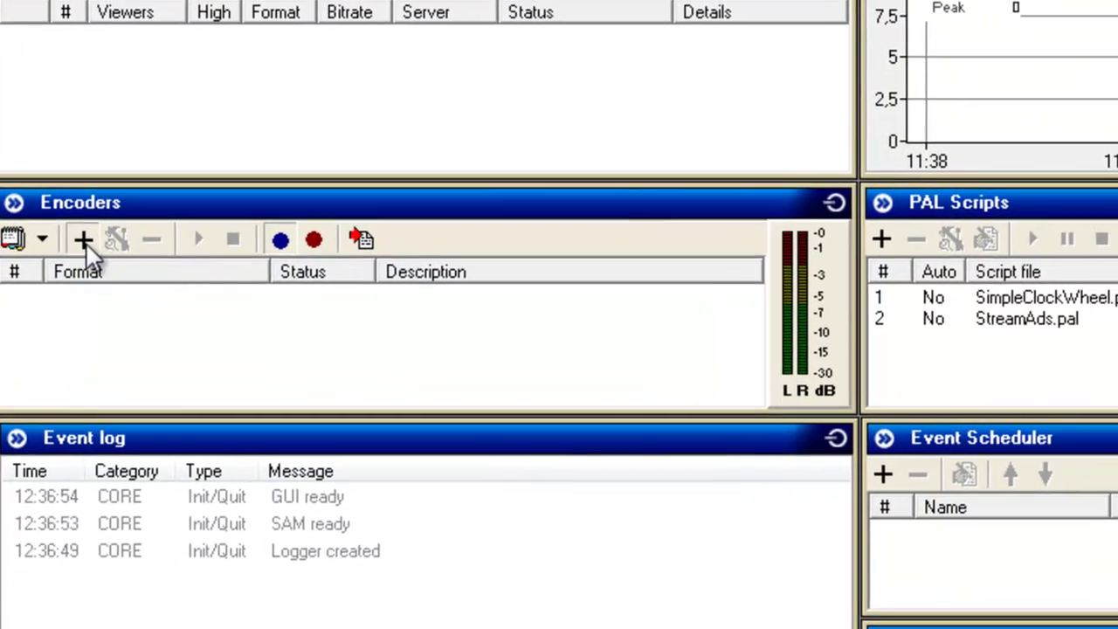
Step: Add an MP3 (LAME) encoder at 128 kbps and 44100 Hz, with ShoutCast as server type
{"action": "left_click", "coordinate": [101, 252]}
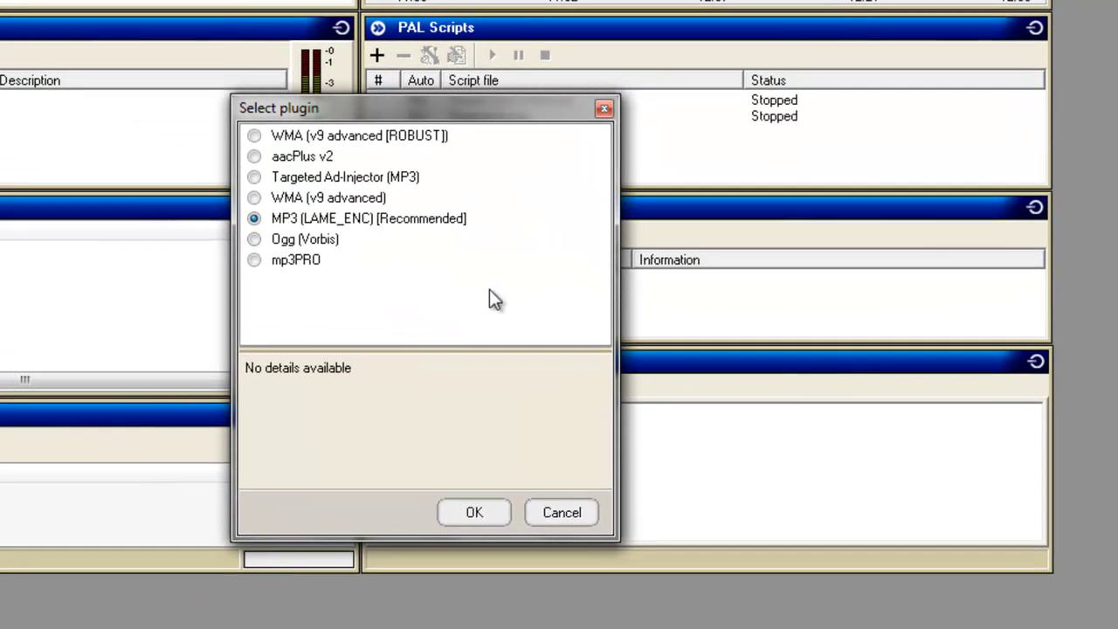
{"action": "left_click", "coordinate": [476, 513]}
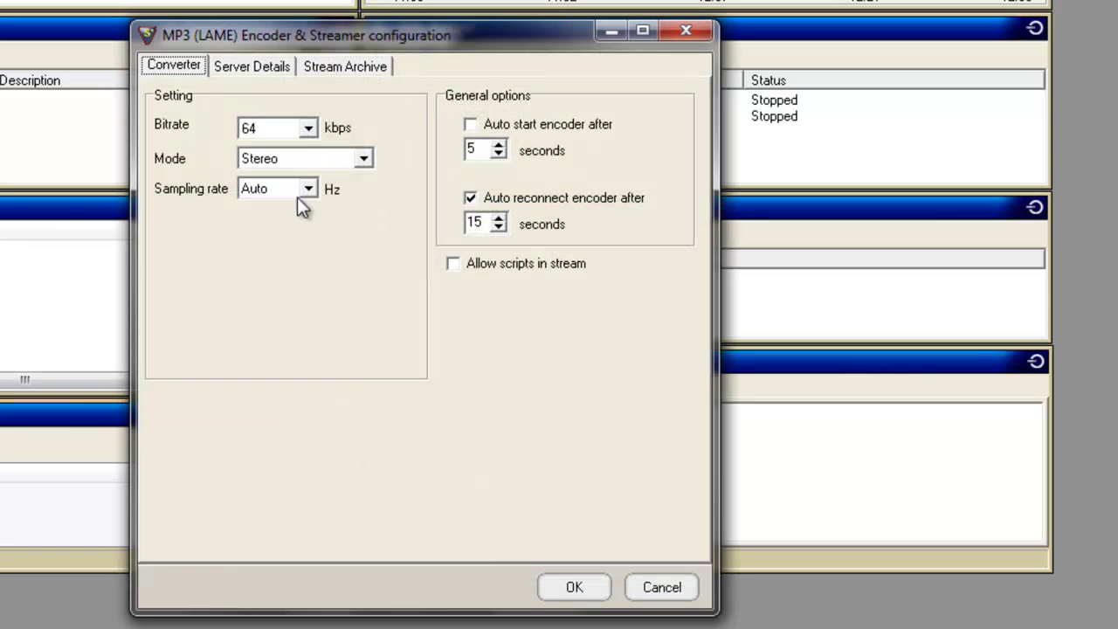
{"action": "left_click", "coordinate": [309, 129]}
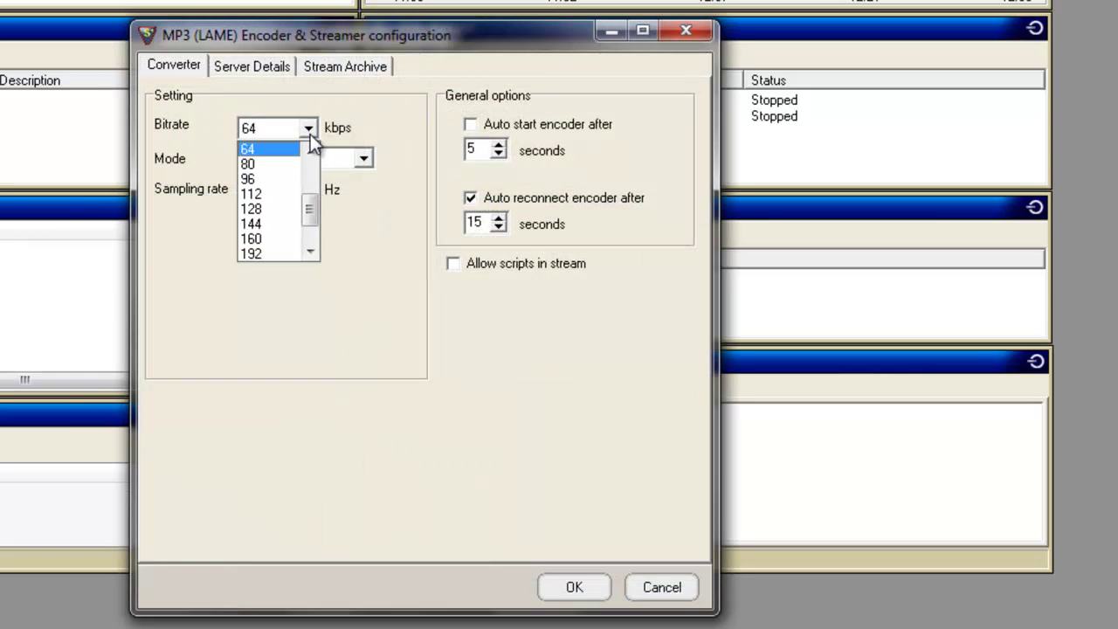
{"action": "left_click", "coordinate": [273, 210]}
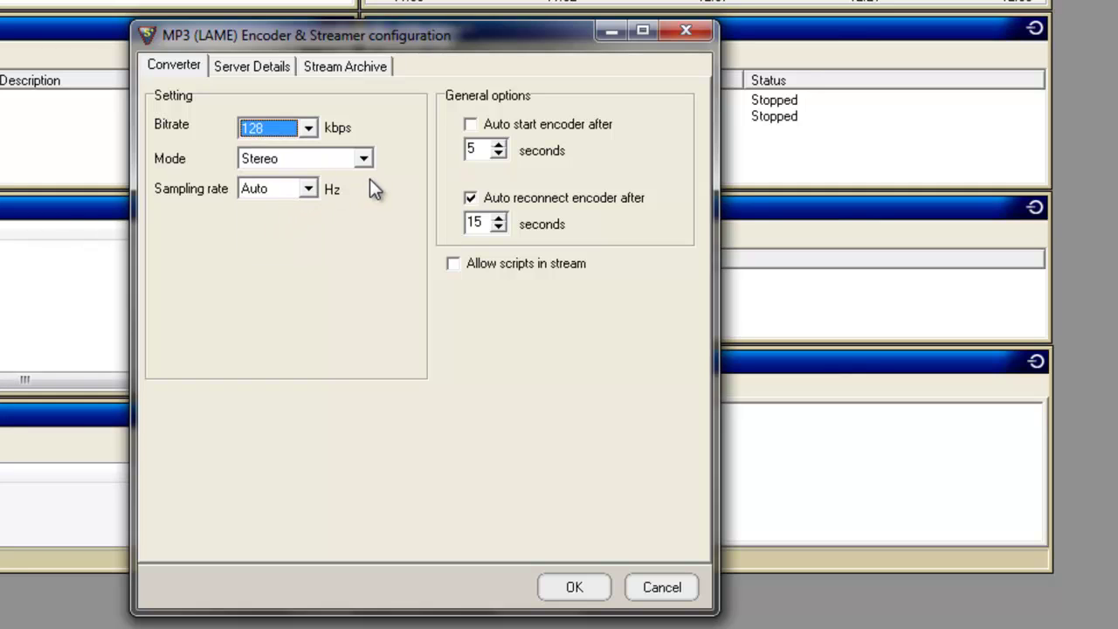
{"action": "left_click", "coordinate": [313, 188]}
{"action": "left_click_drag", "start_coordinate": [309, 256], "coordinate": [311, 289]}
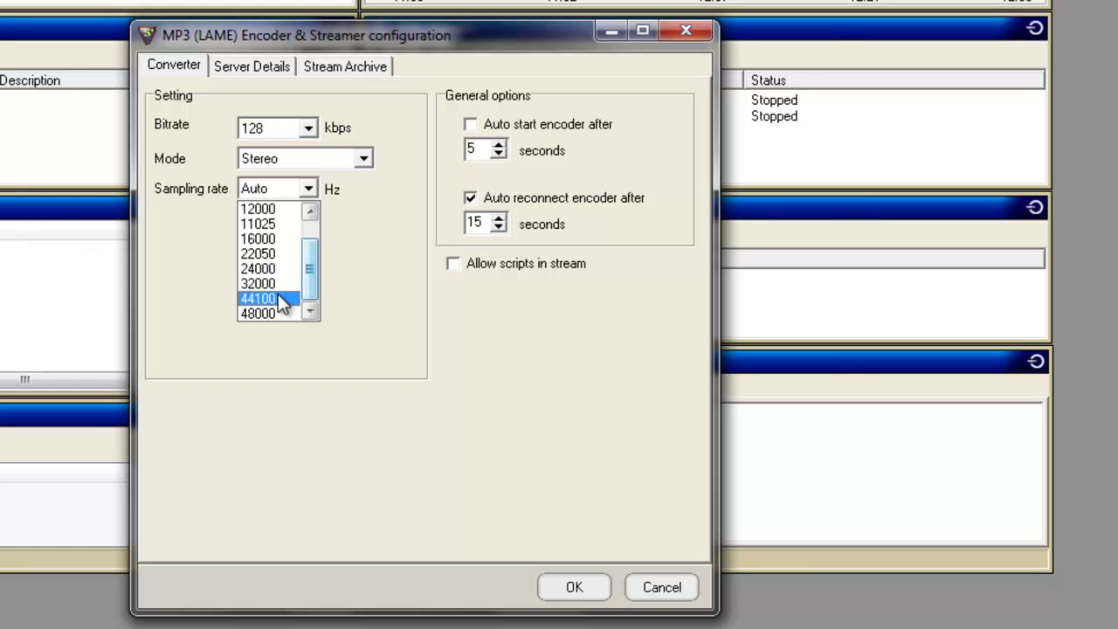
{"action": "left_click", "coordinate": [278, 298]}
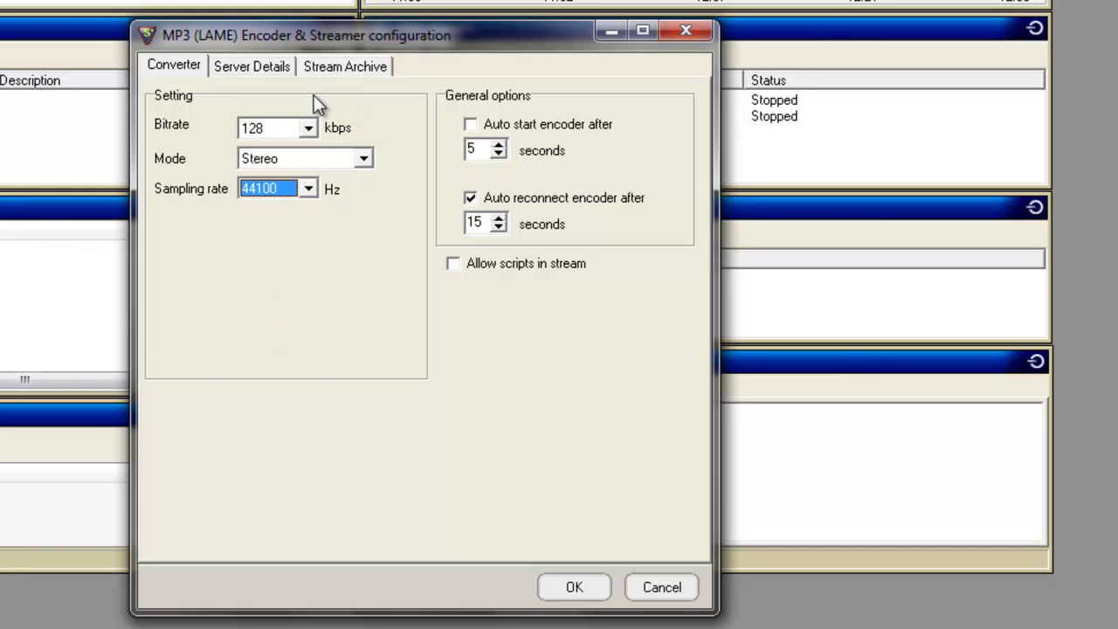
{"action": "left_click", "coordinate": [267, 70]}
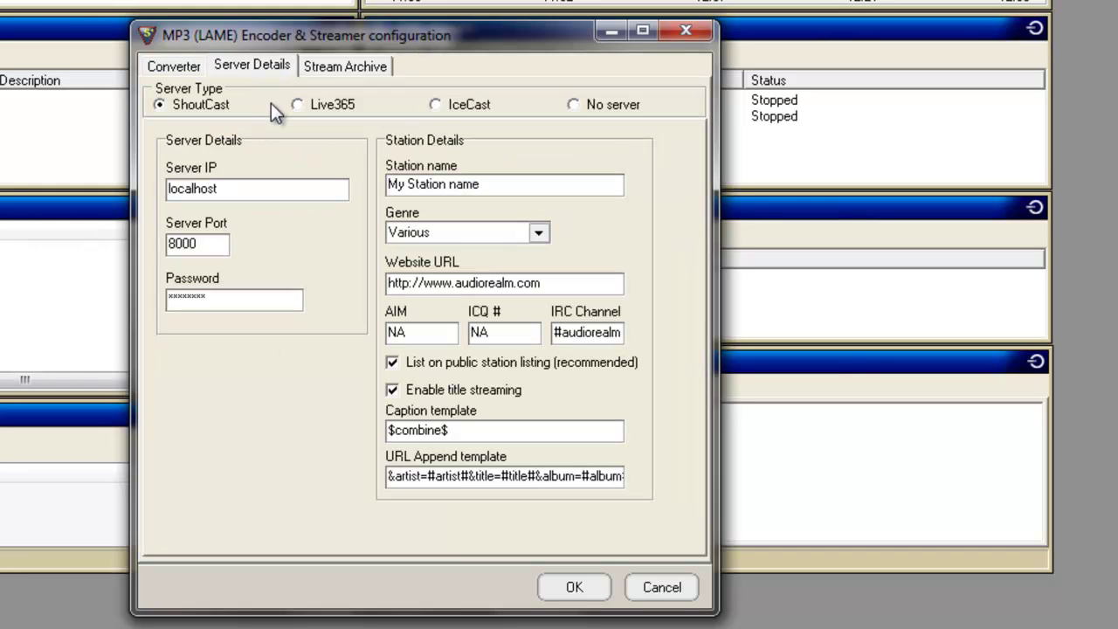
{"action": "left_click", "coordinate": [159, 110]}
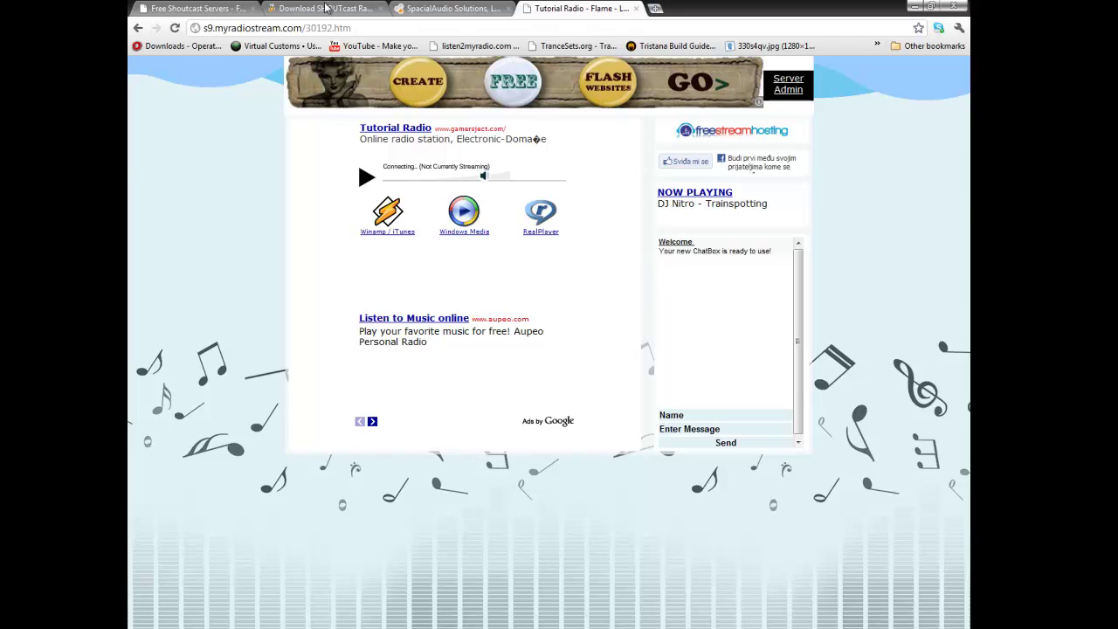
Step: Copy the server host s9.myradiostream.com from the FreeStreamHosting Stream settings page
{"action": "left_click", "coordinate": [192, 9]}
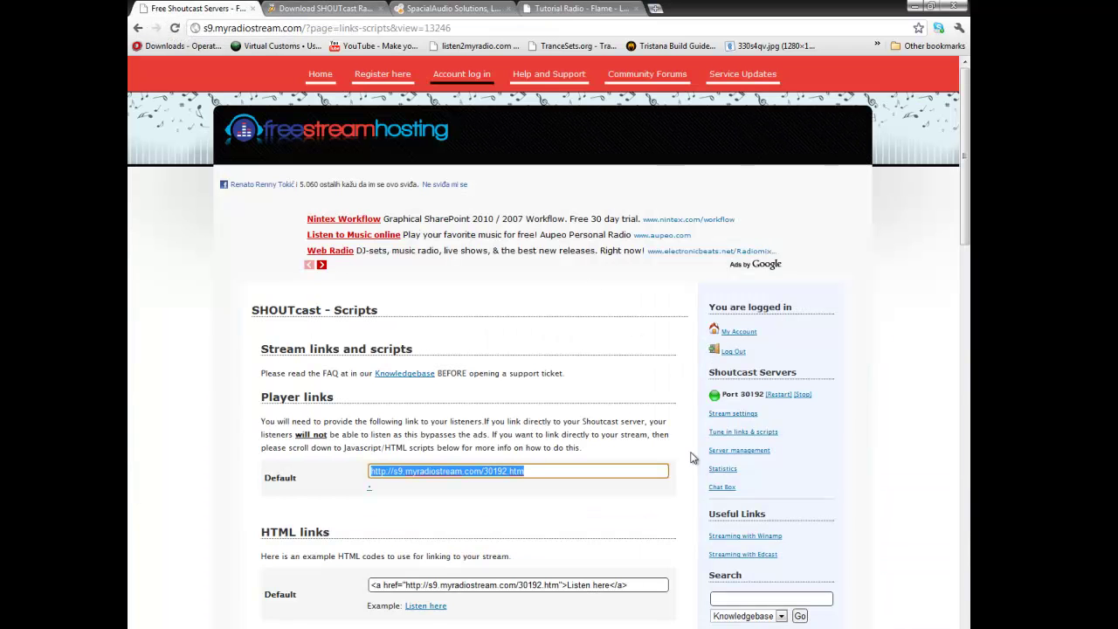
{"action": "left_click", "coordinate": [734, 422]}
{"action": "left_click", "coordinate": [733, 416]}
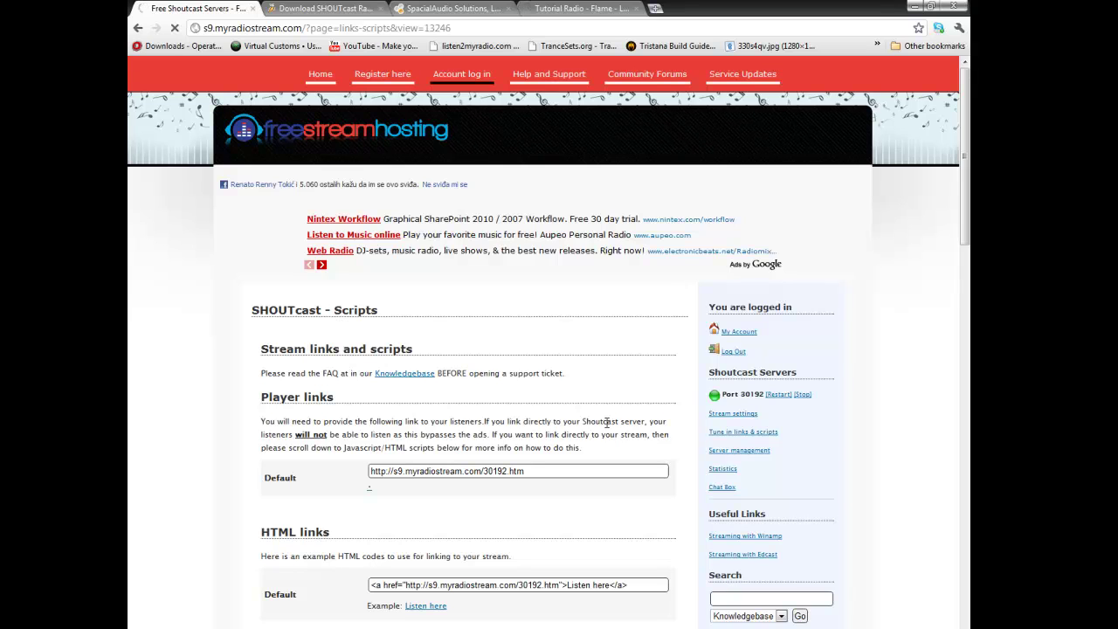
{"action": "left_click_drag", "start_coordinate": [478, 437], "coordinate": [328, 441]}
{"action": "right_click", "coordinate": [390, 443]}
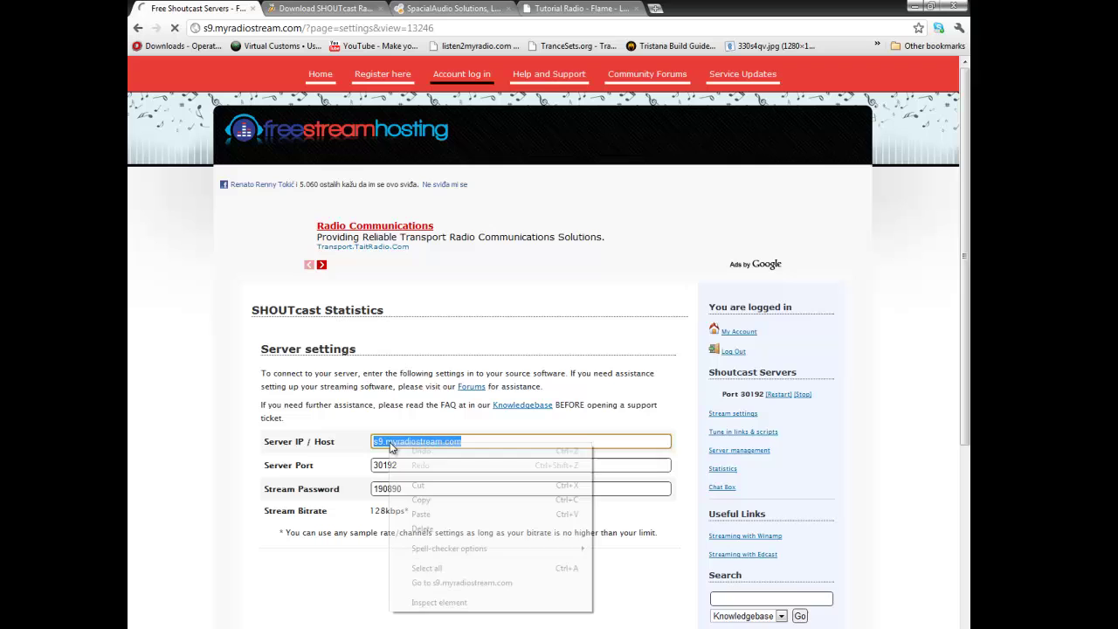
{"action": "left_click", "coordinate": [434, 499]}
{"action": "key", "text": "alt+Tab"}
Step: Replace localhost with s9.myradiostream.com as the encoder's Server IP
{"action": "left_click_drag", "start_coordinate": [439, 268], "coordinate": [400, 263]}
{"action": "right_click", "coordinate": [414, 262]}
{"action": "left_click", "coordinate": [452, 320]}
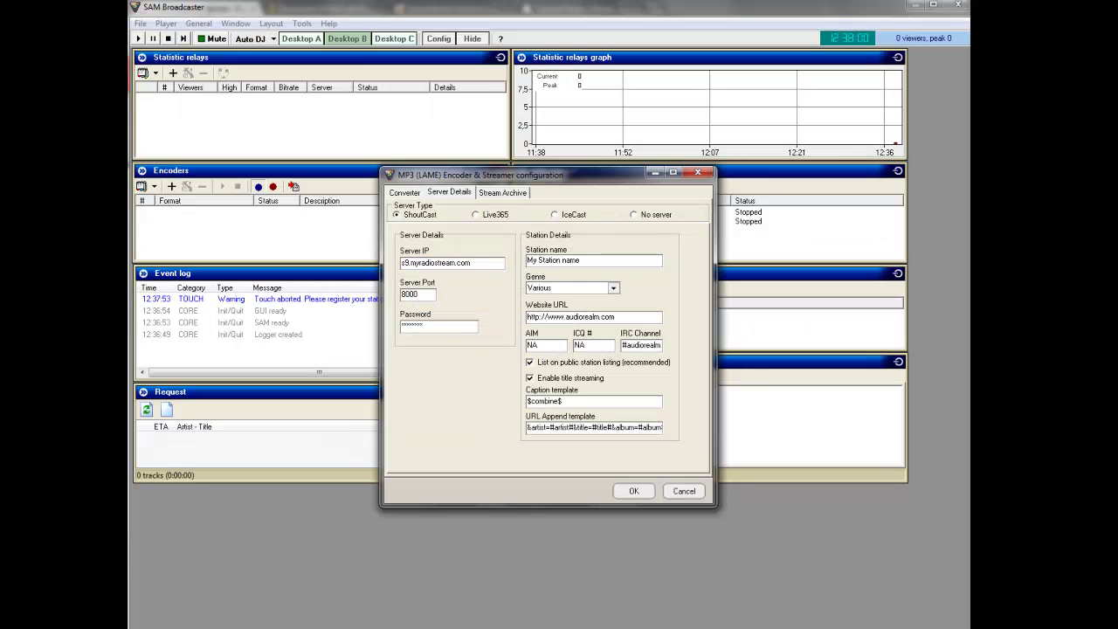
Step: Copy port 30192 from the server settings page into the encoder's server port, replacing 8000
{"action": "key", "text": "alt+Tab"}
{"action": "double_click", "coordinate": [409, 463]}
{"action": "right_click", "coordinate": [383, 464]}
{"action": "left_click", "coordinate": [415, 524]}
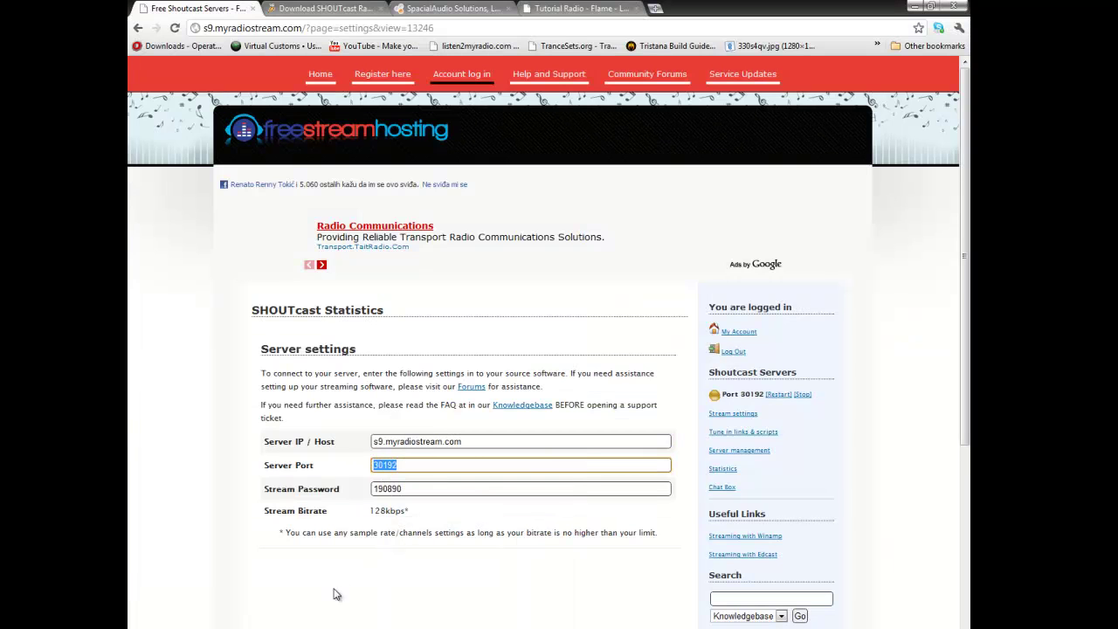
{"action": "key", "text": "alt+Tab"}
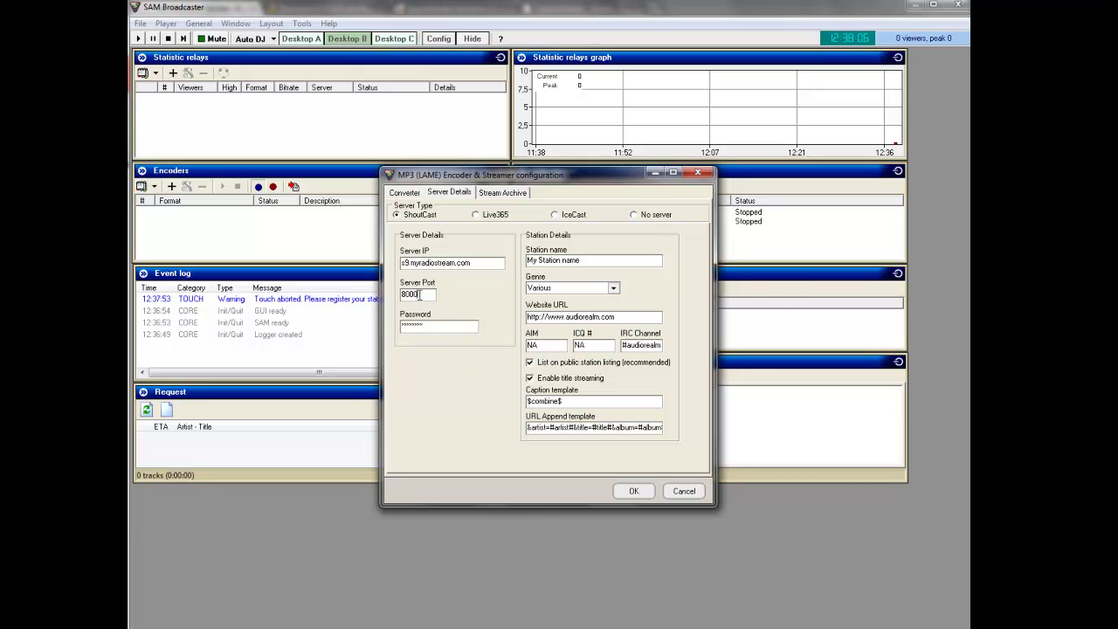
{"action": "double_click", "coordinate": [410, 294]}
{"action": "right_click", "coordinate": [408, 295]}
{"action": "left_click", "coordinate": [438, 353]}
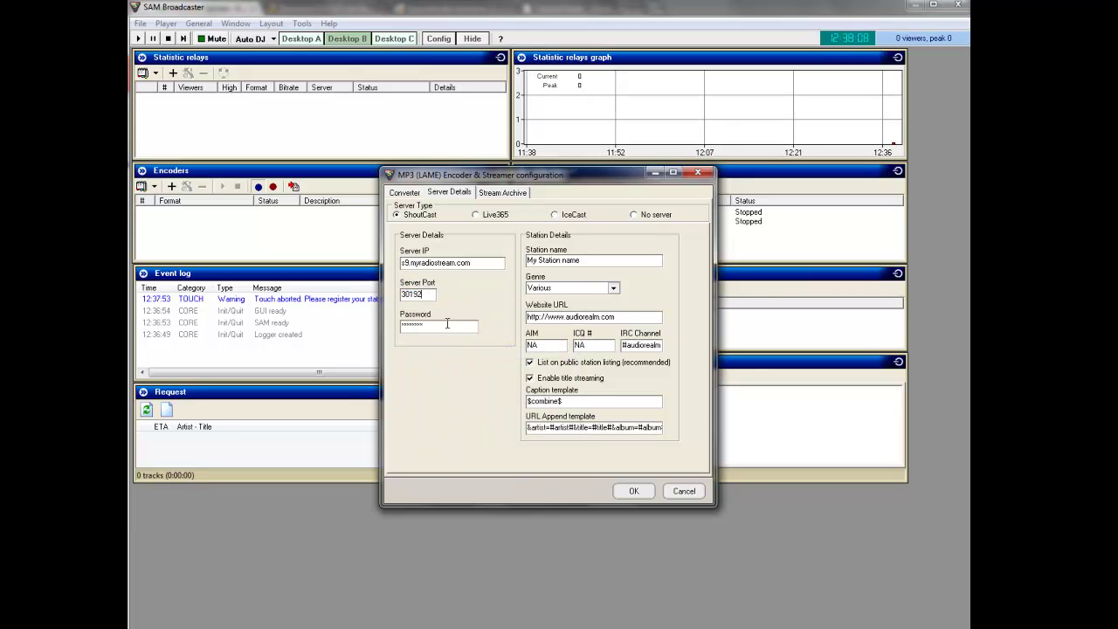
Step: Enter the stream password and name the station Tutorial Radio
{"action": "left_click_drag", "start_coordinate": [483, 325], "coordinate": [367, 325]}
{"action": "type", "text": "******"}
{"action": "left_click_drag", "start_coordinate": [598, 262], "coordinate": [522, 266]}
{"action": "type", "text": "Tutorial Radio"}
Step: Keep genre Various, set the website to versatile1.blogspot.com, and save the encoder
{"action": "left_click", "coordinate": [614, 288]}
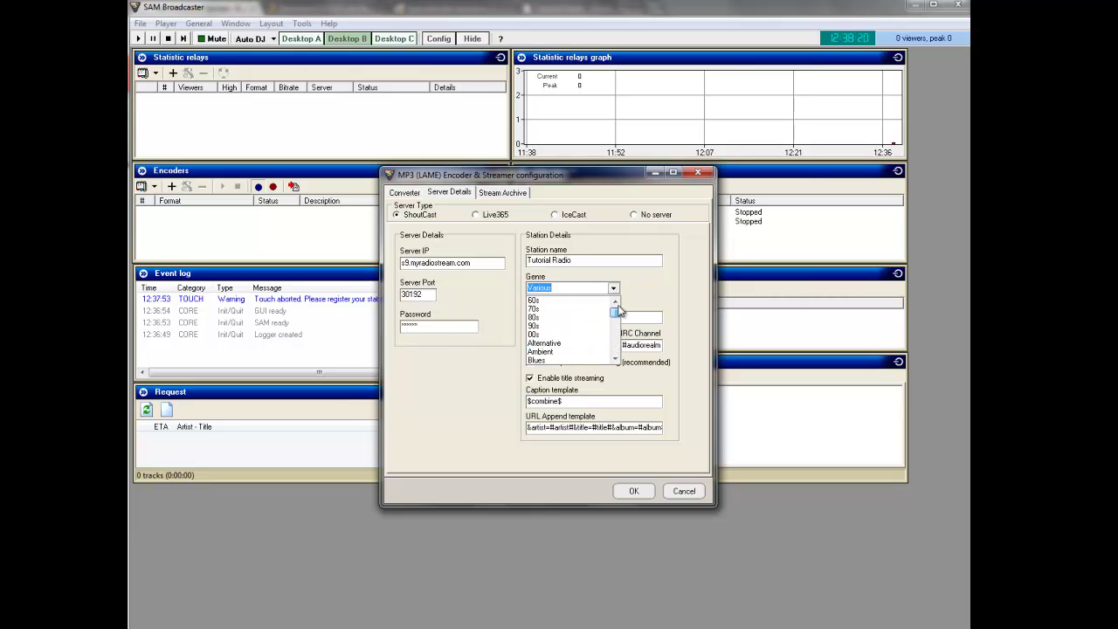
{"action": "left_click_drag", "start_coordinate": [617, 308], "coordinate": [619, 360]}
{"action": "left_click", "coordinate": [572, 351]}
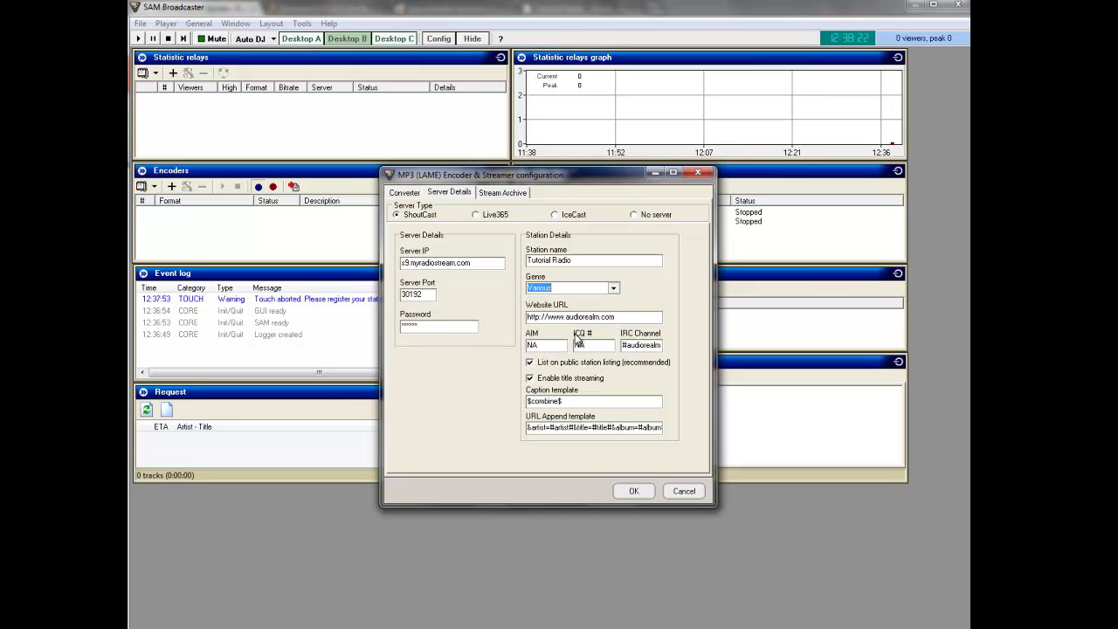
{"action": "left_click_drag", "start_coordinate": [629, 317], "coordinate": [517, 321]}
{"action": "key", "text": "Delete"}
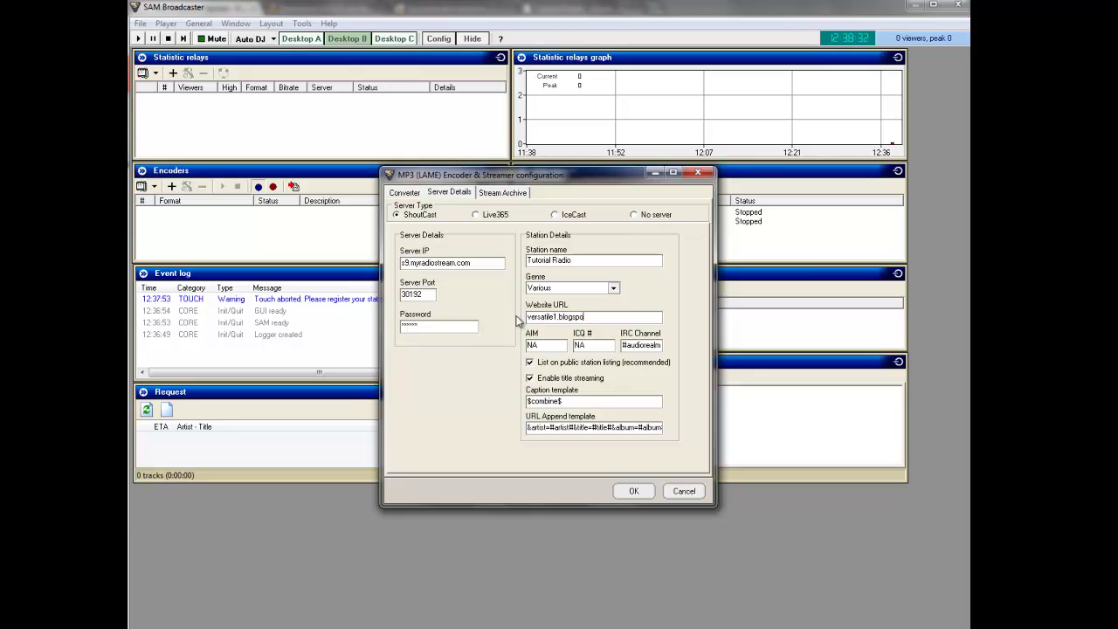
{"action": "type", "text": "com"}
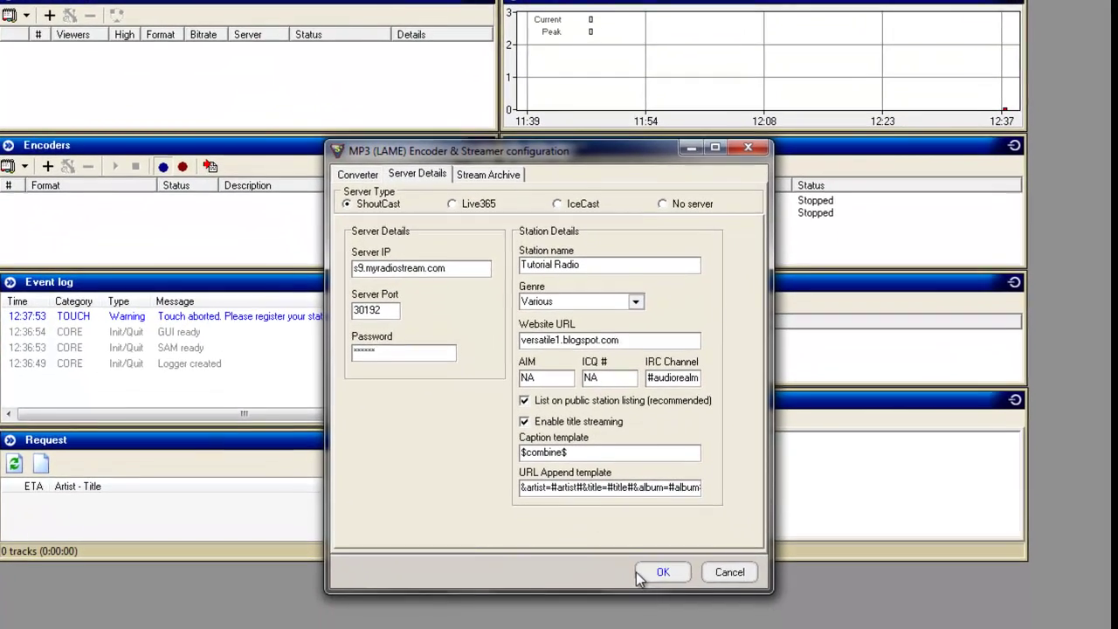
{"action": "left_click", "coordinate": [669, 628]}
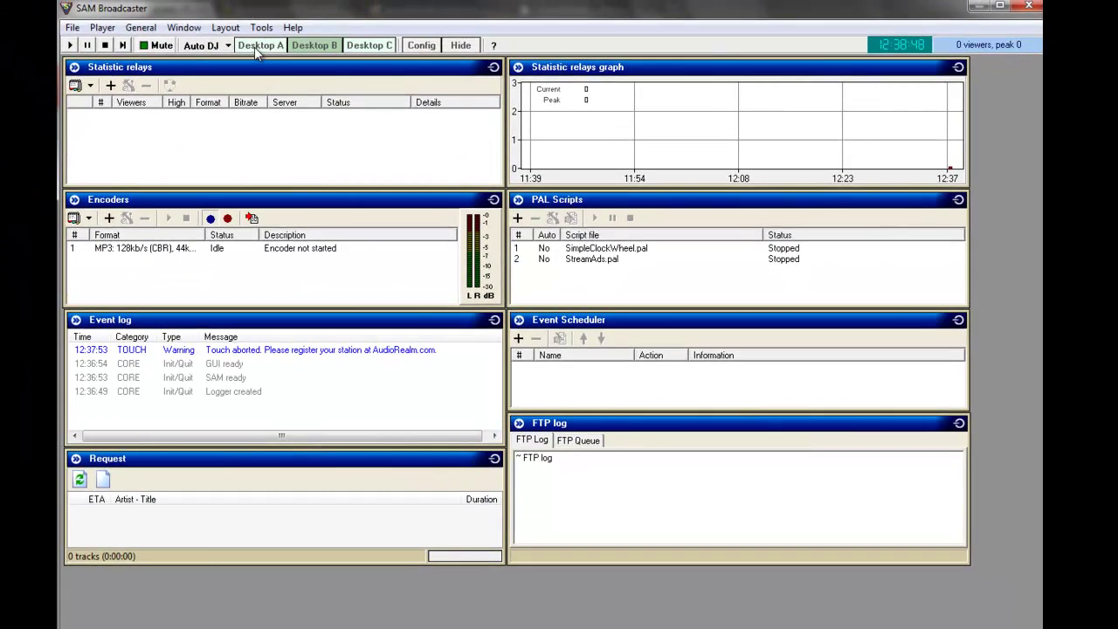
Step: Switch to the decks-and-queue view, leaving the automatic DJ options unchanged
{"action": "left_click", "coordinate": [255, 47]}
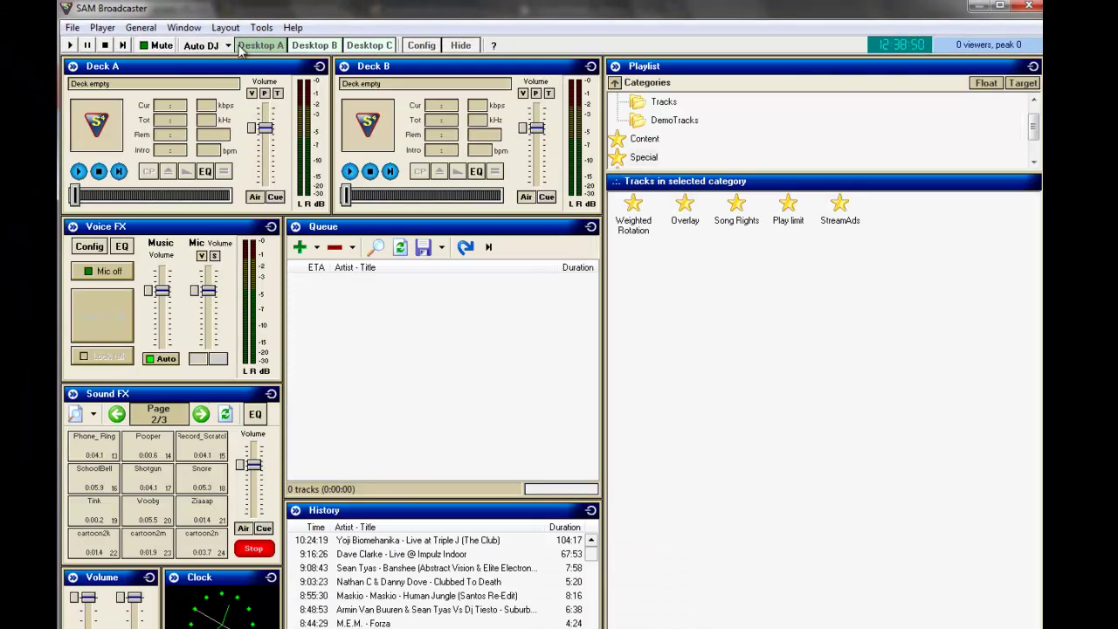
{"action": "left_click", "coordinate": [227, 46]}
{"action": "left_click", "coordinate": [229, 49]}
{"action": "scroll", "coordinate": [592, 558], "scroll_direction": "down", "scroll_amount": 10}
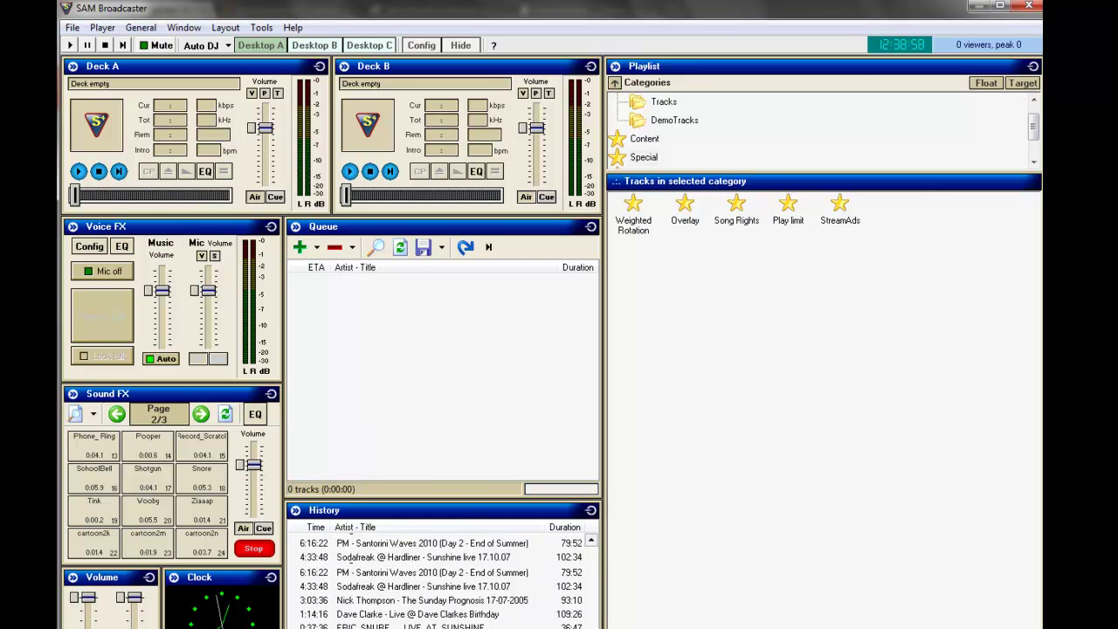
Step: Start adding files to the queue and browse to the music folder under D:\personal stuff
{"action": "left_click", "coordinate": [313, 250]}
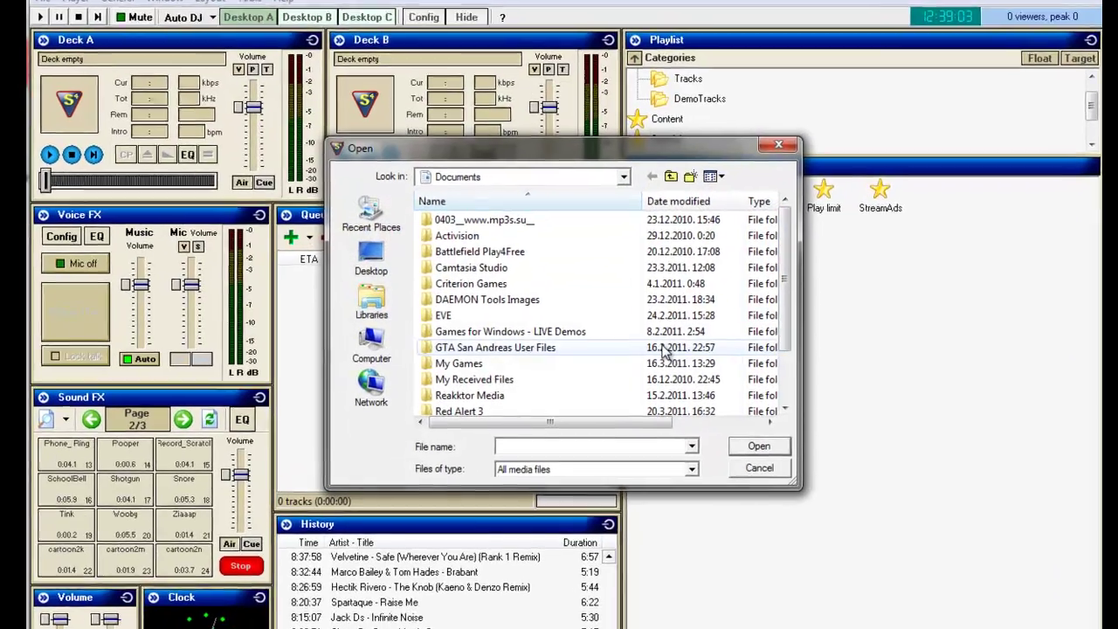
{"action": "left_click", "coordinate": [375, 345]}
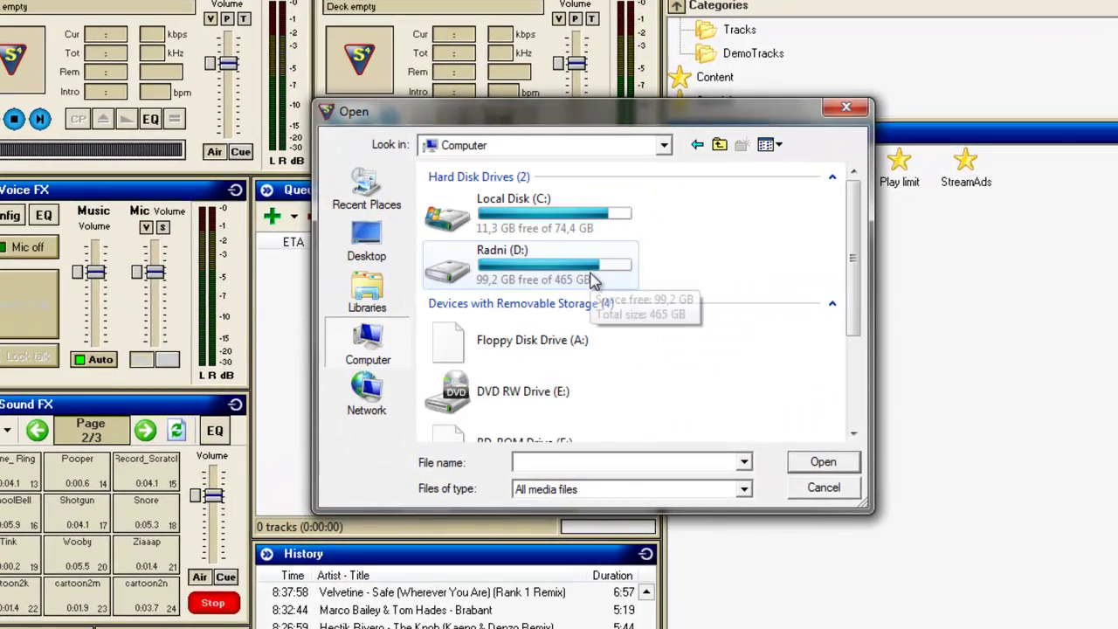
{"action": "double_click", "coordinate": [594, 257]}
{"action": "scroll", "coordinate": [577, 297], "scroll_direction": "down", "scroll_amount": 4}
{"action": "left_click", "coordinate": [511, 332]}
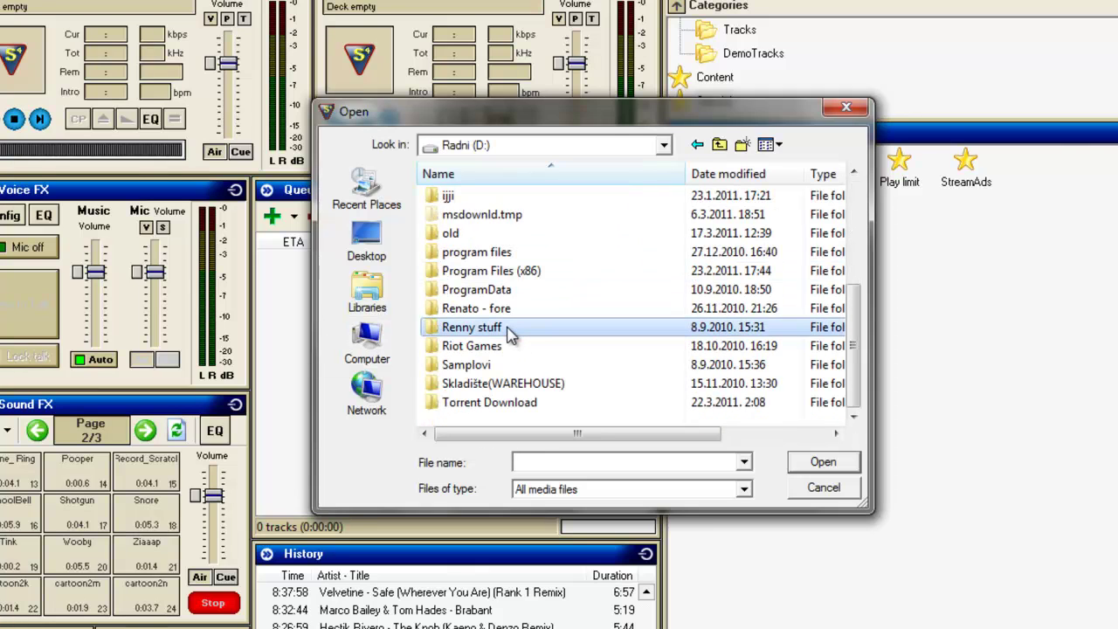
{"action": "double_click", "coordinate": [511, 330]}
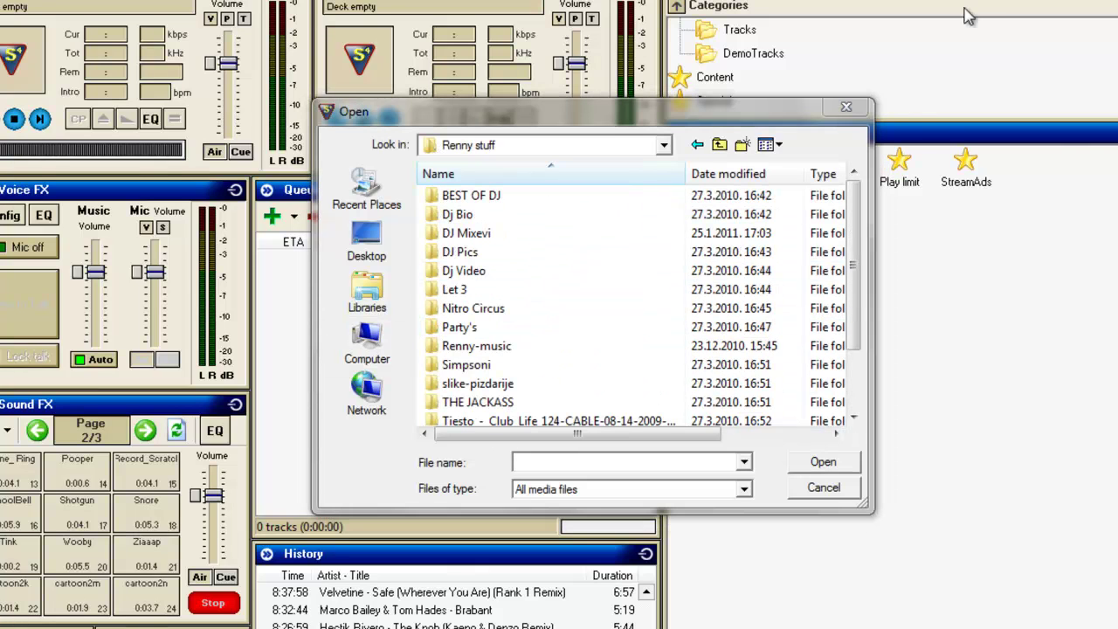
{"action": "double_click", "coordinate": [483, 347]}
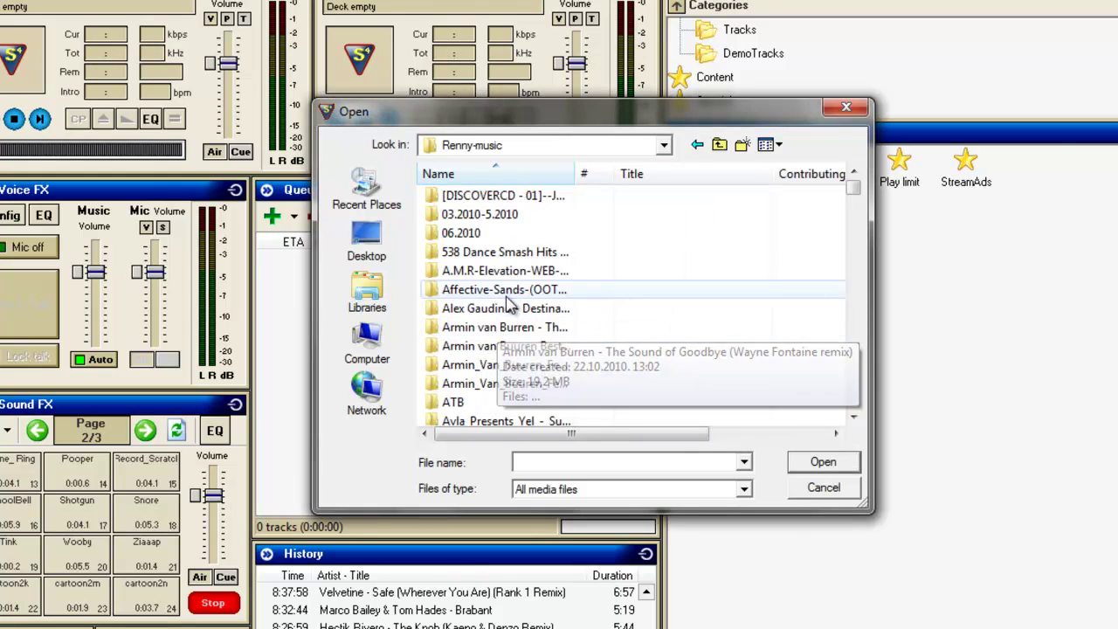
Step: Select all 15 tracks in In Da Club Vol.35 (Sunshine) and add them to the queue
{"action": "scroll", "coordinate": [543, 310], "scroll_direction": "down", "scroll_amount": 3}
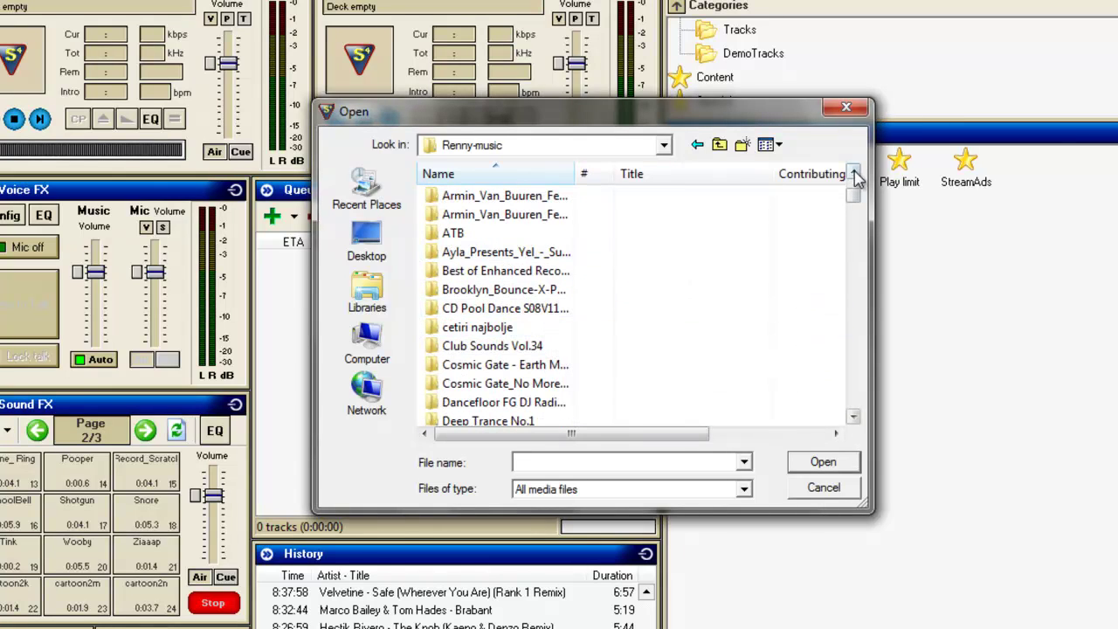
{"action": "left_click_drag", "start_coordinate": [868, 521], "coordinate": [1114, 625]}
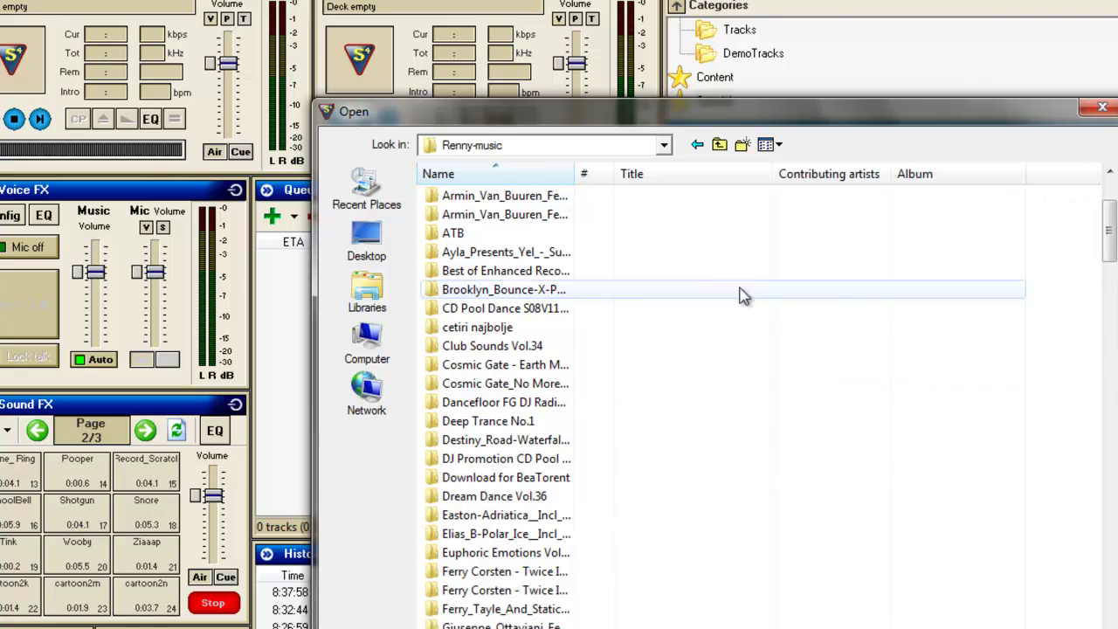
{"action": "left_click_drag", "start_coordinate": [577, 175], "coordinate": [756, 174]}
{"action": "scroll", "coordinate": [754, 219], "scroll_direction": "down", "scroll_amount": 4}
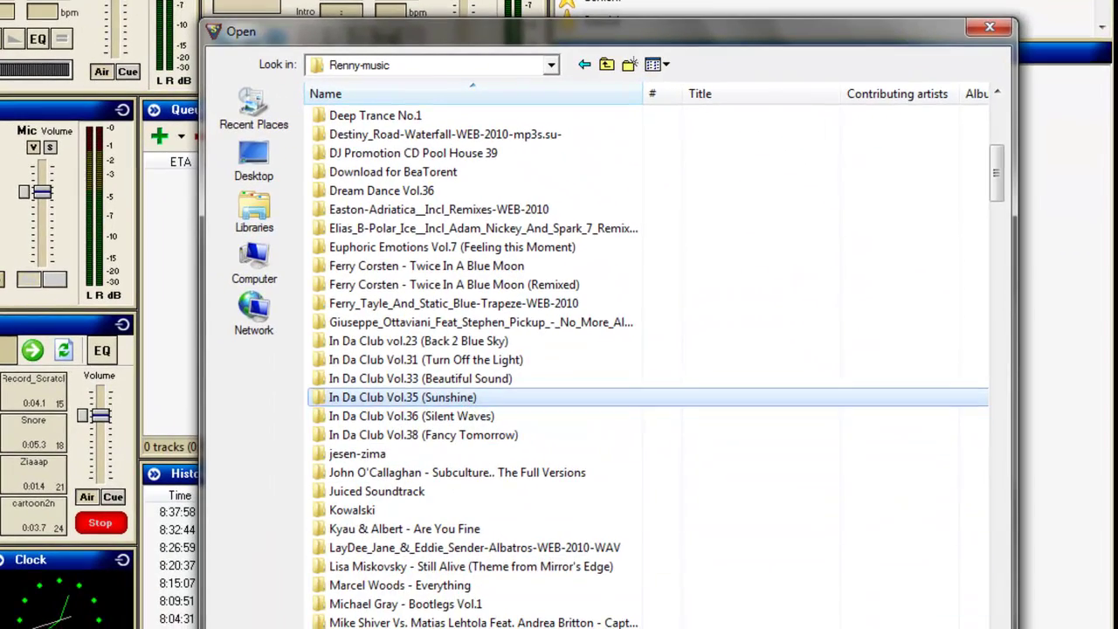
{"action": "double_click", "coordinate": [437, 398]}
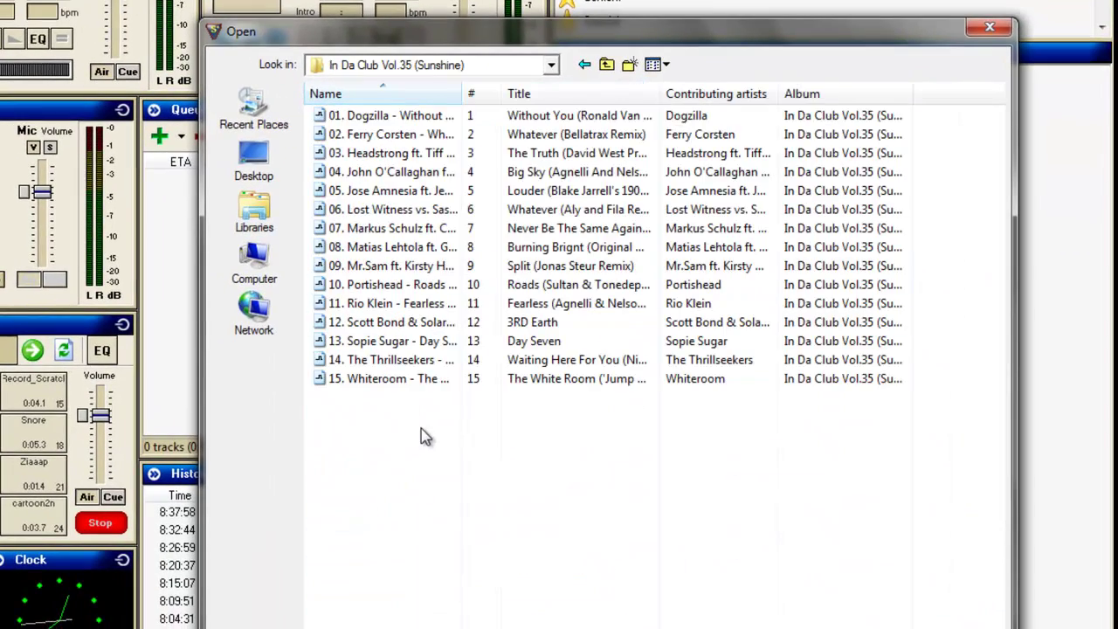
{"action": "left_click", "coordinate": [422, 340]}
{"action": "key", "text": "ctrl+a"}
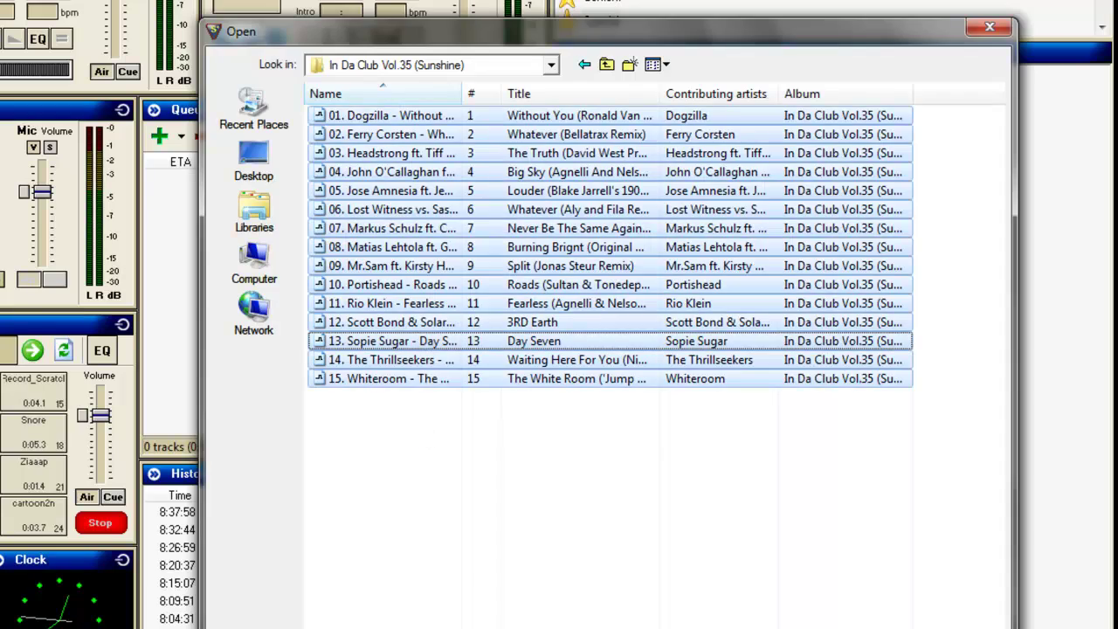
{"action": "key", "text": "Return"}
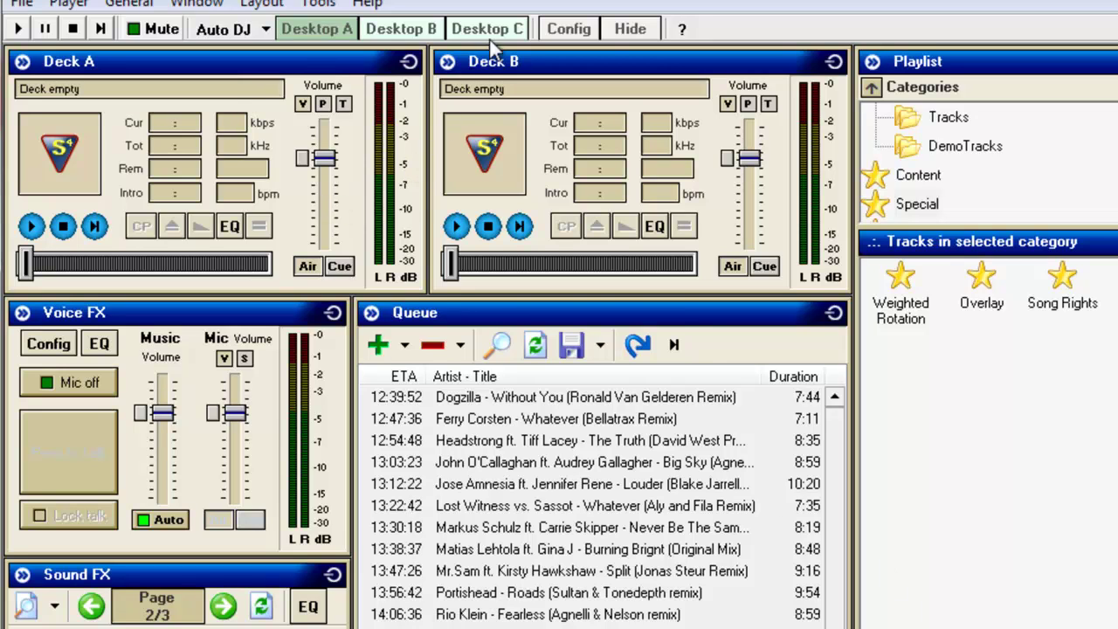
Step: Start the MP3 128kb/s encoder from SAM Broadcaster's encoders layout
{"action": "left_click", "coordinate": [487, 30]}
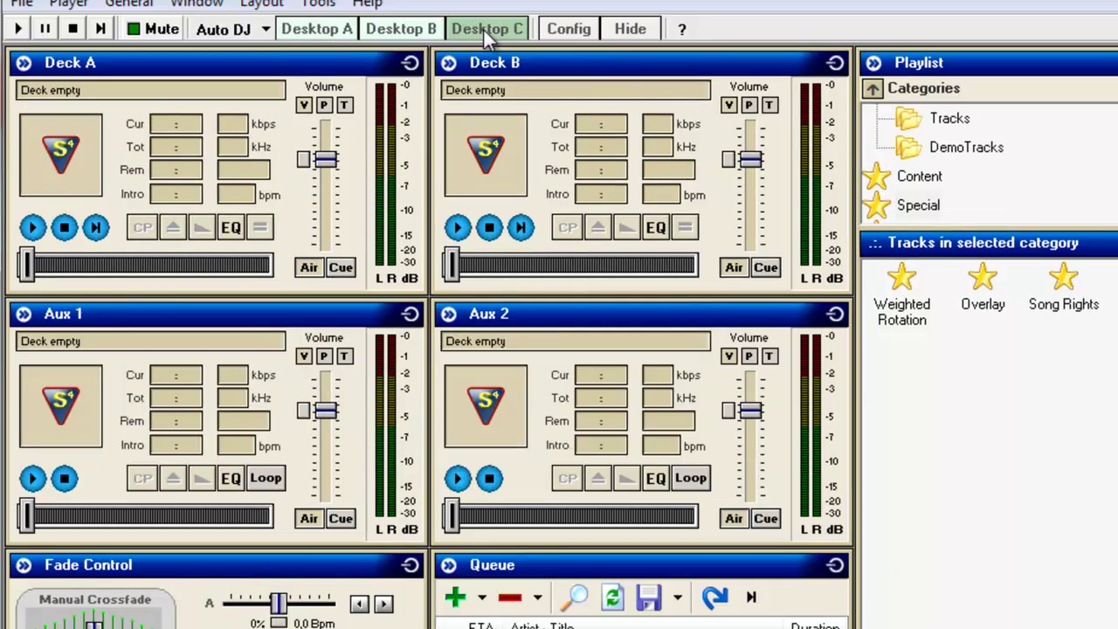
{"action": "left_click", "coordinate": [401, 28]}
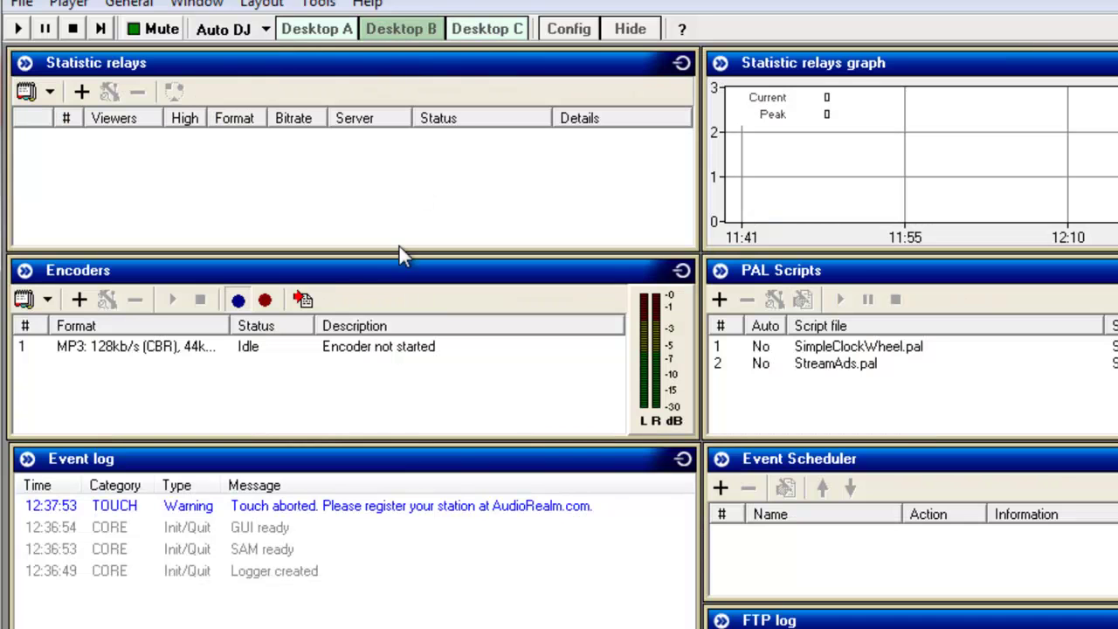
{"action": "left_click", "coordinate": [143, 350]}
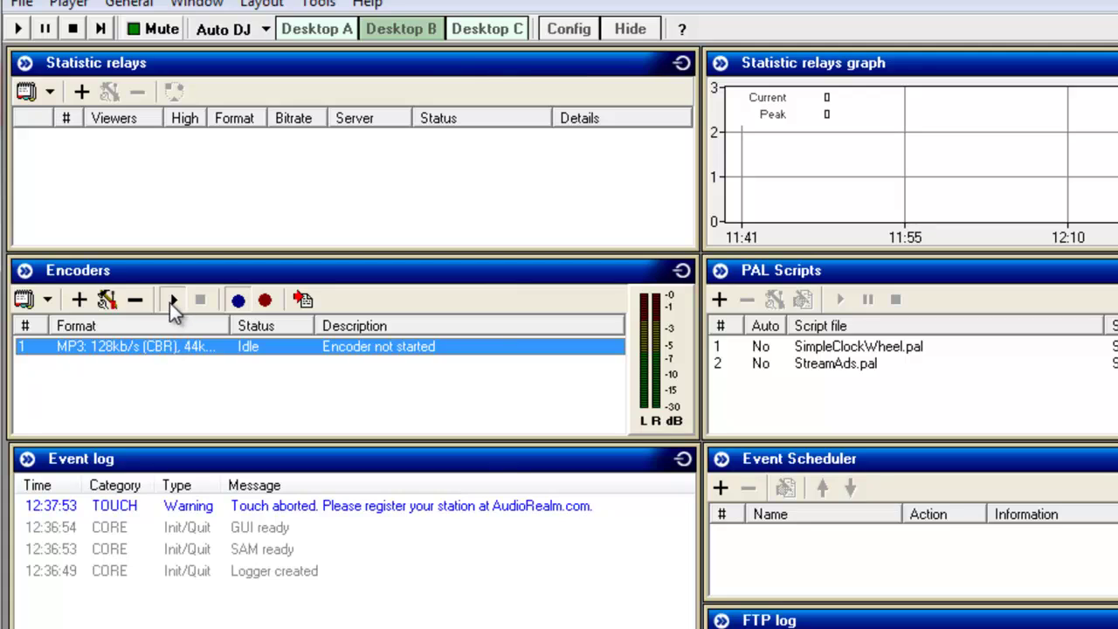
{"action": "left_click", "coordinate": [171, 300]}
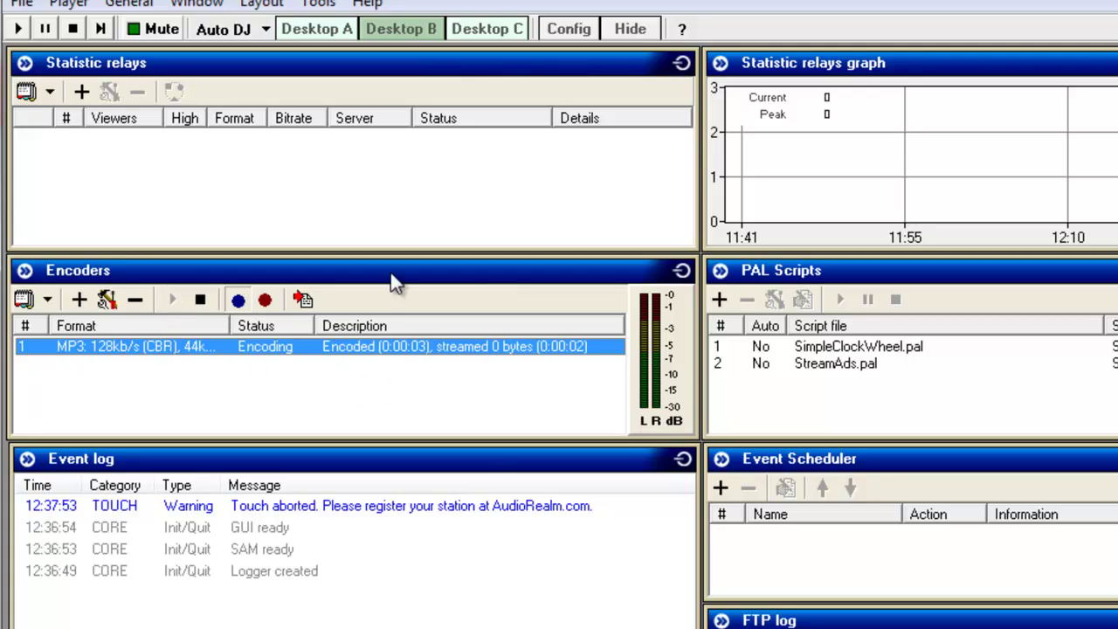
Step: Stop the Tutorial Radio web player, then play Dogzilla - Without You on Deck A
{"action": "left_click", "coordinate": [316, 35]}
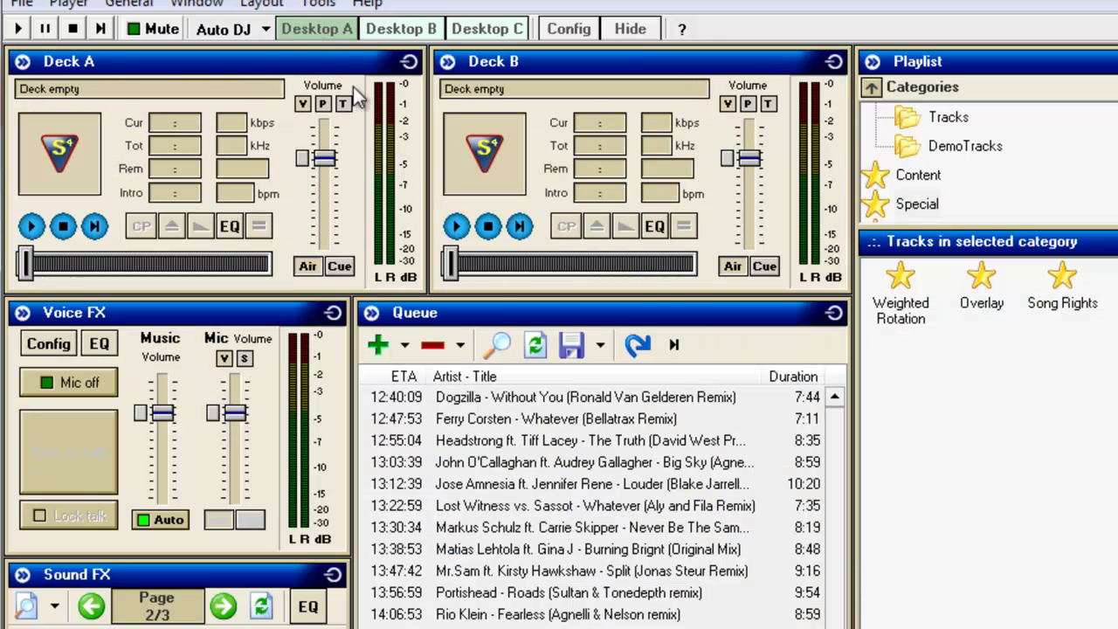
{"action": "key", "text": "alt+Tab"}
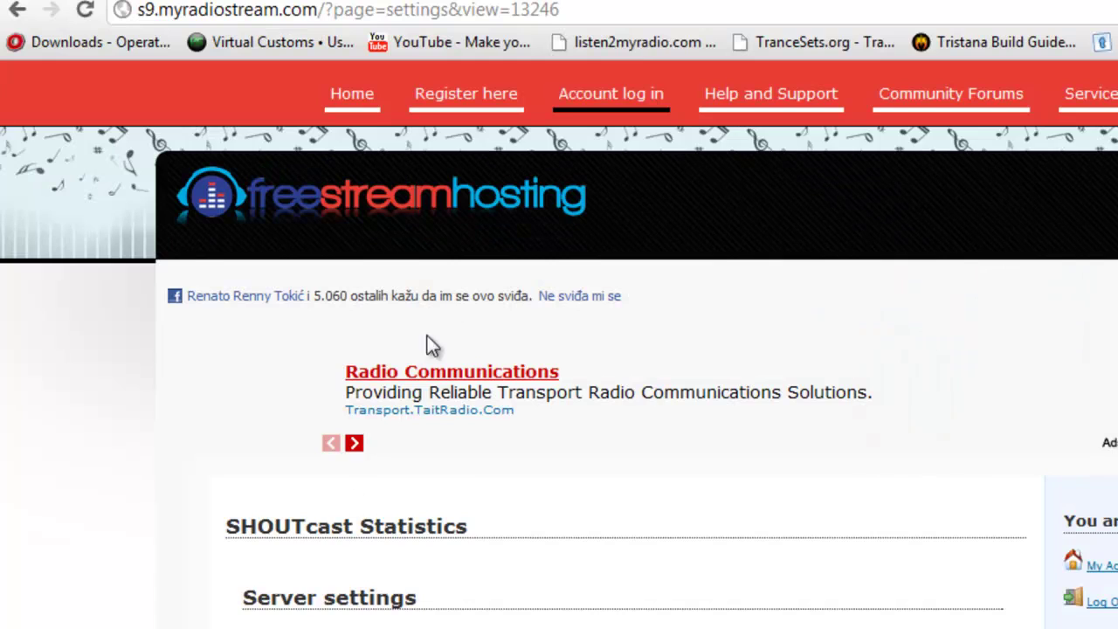
{"action": "key", "text": "ctrl+Tab"}
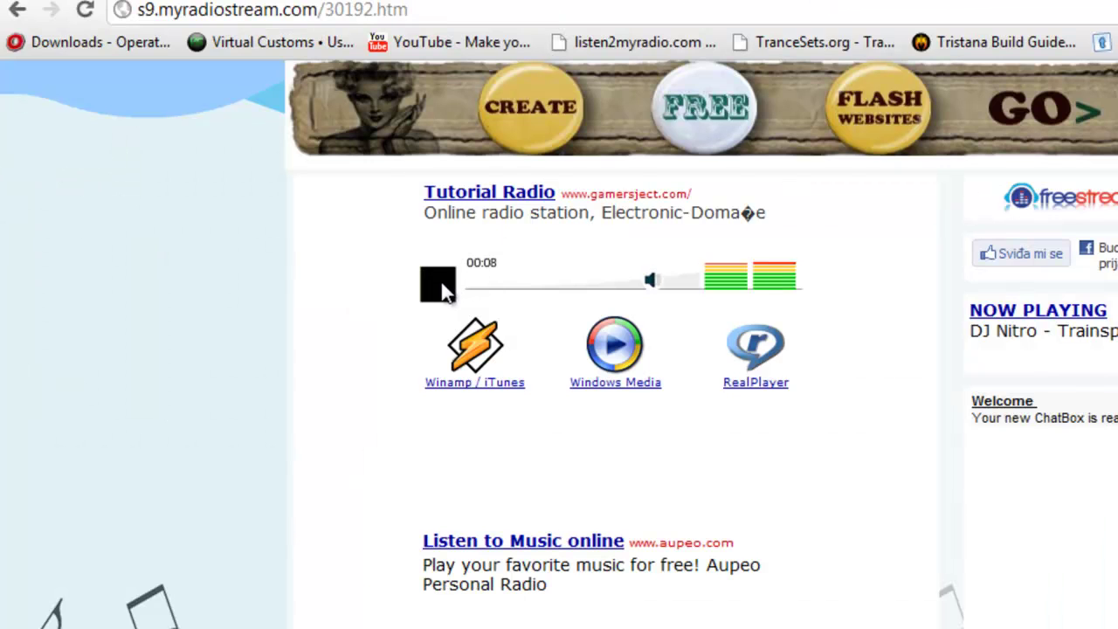
{"action": "left_click", "coordinate": [439, 281]}
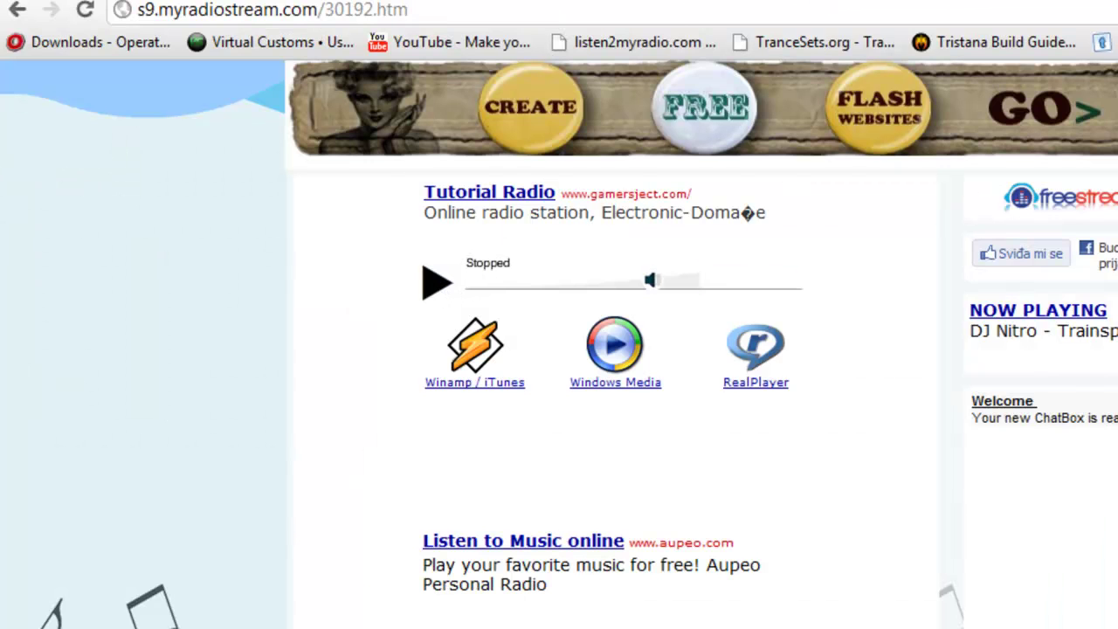
{"action": "key", "text": "alt+Tab"}
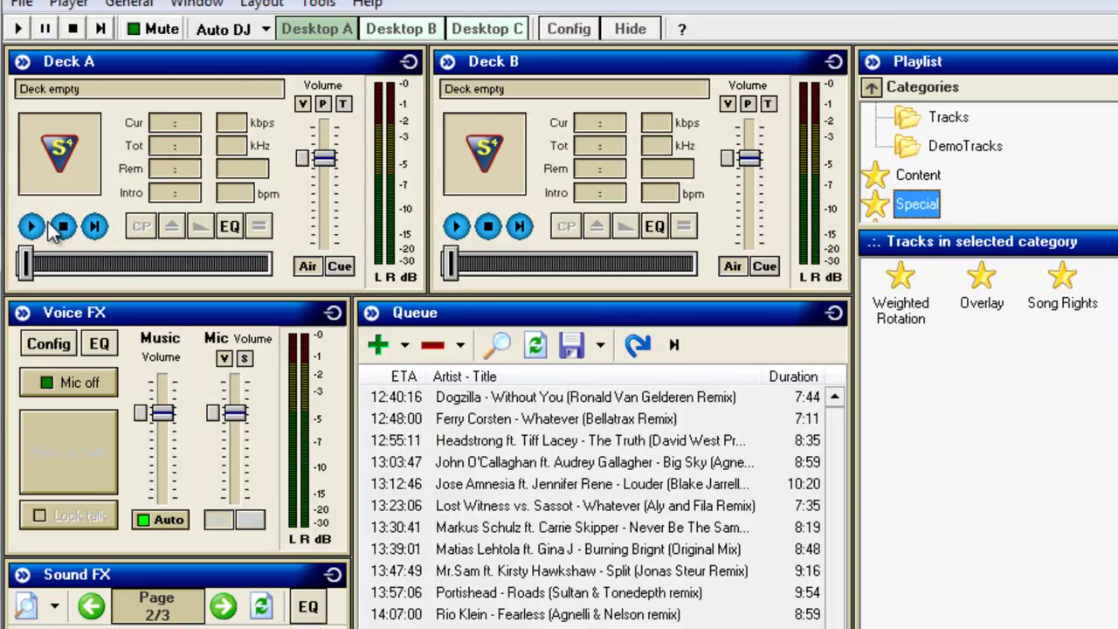
{"action": "left_click", "coordinate": [30, 226]}
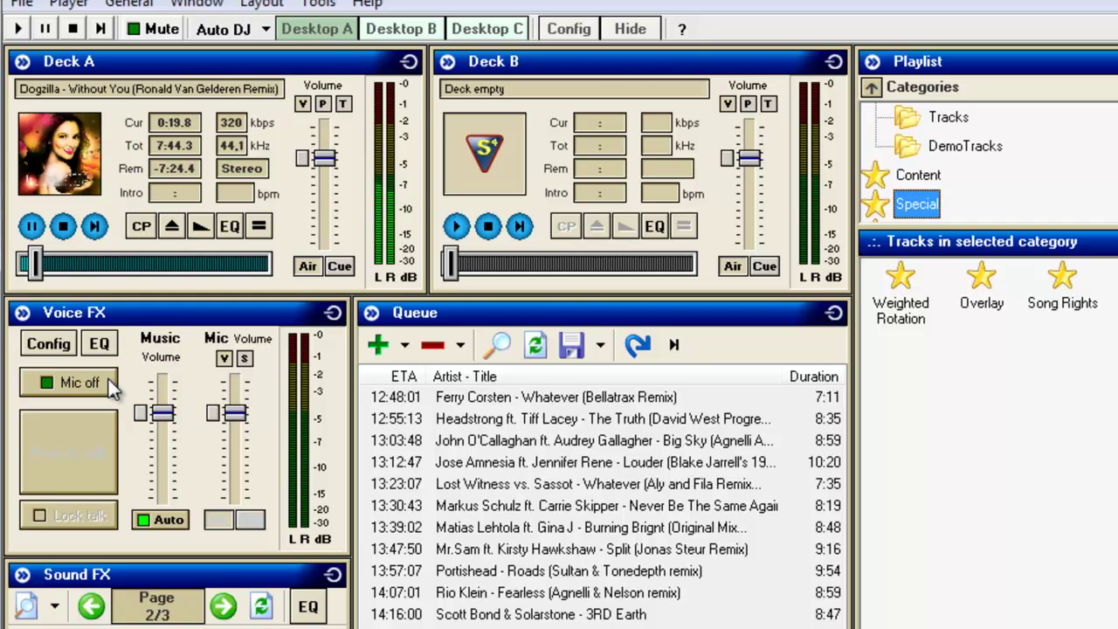
Step: Turn the microphone on and test Press to Talk twice over the Dogzilla track
{"action": "left_click", "coordinate": [109, 379]}
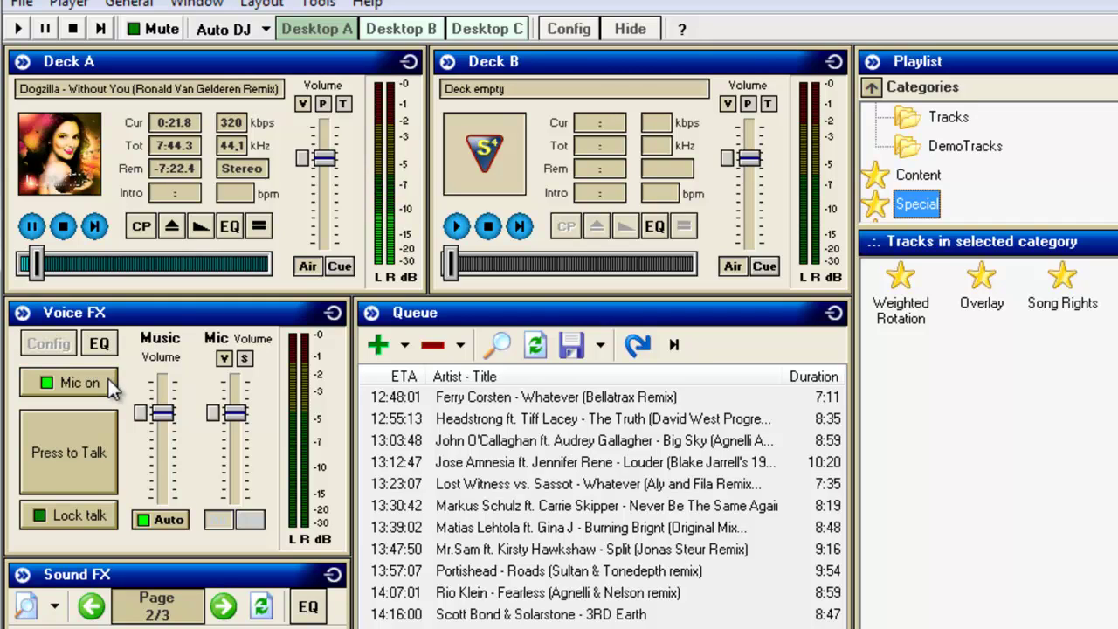
{"action": "left_click", "coordinate": [87, 459]}
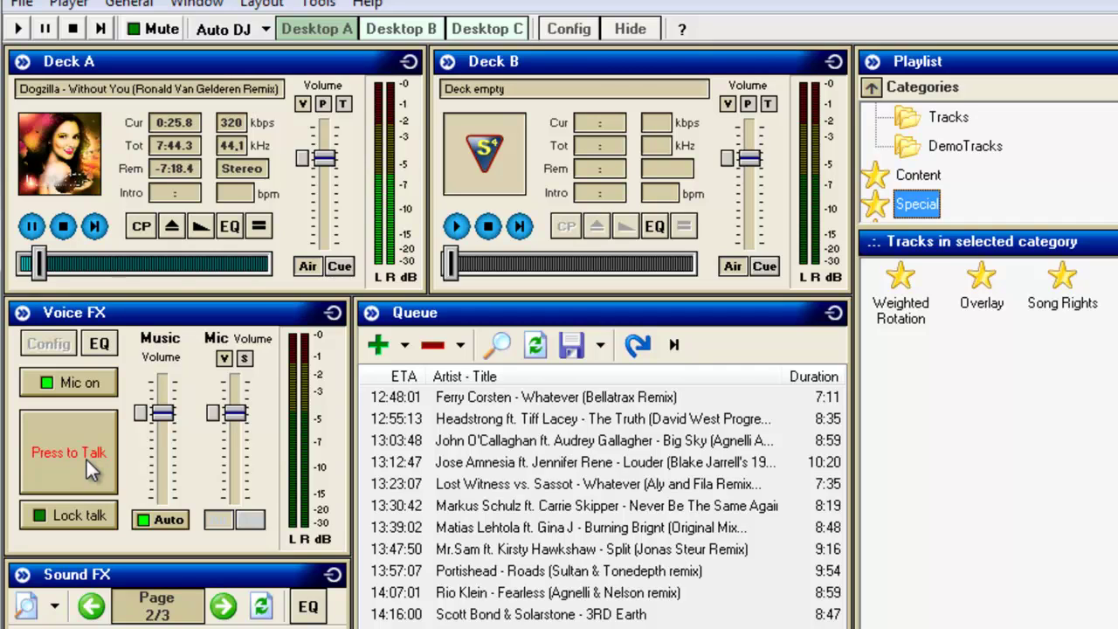
{"action": "left_click", "coordinate": [87, 459]}
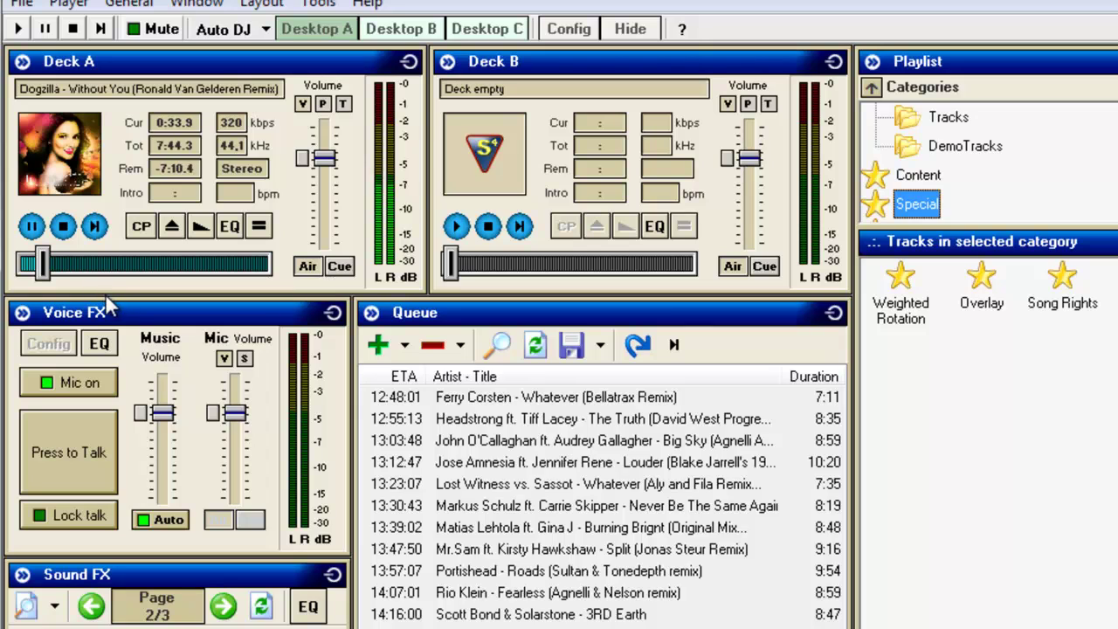
{"action": "left_click", "coordinate": [81, 455]}
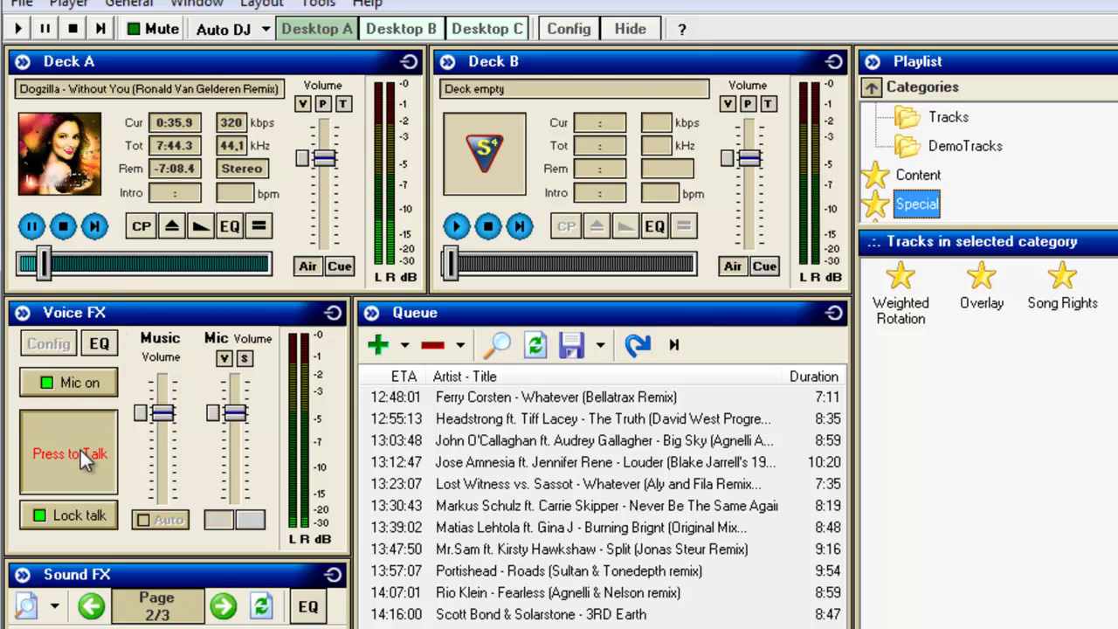
{"action": "left_click", "coordinate": [82, 455]}
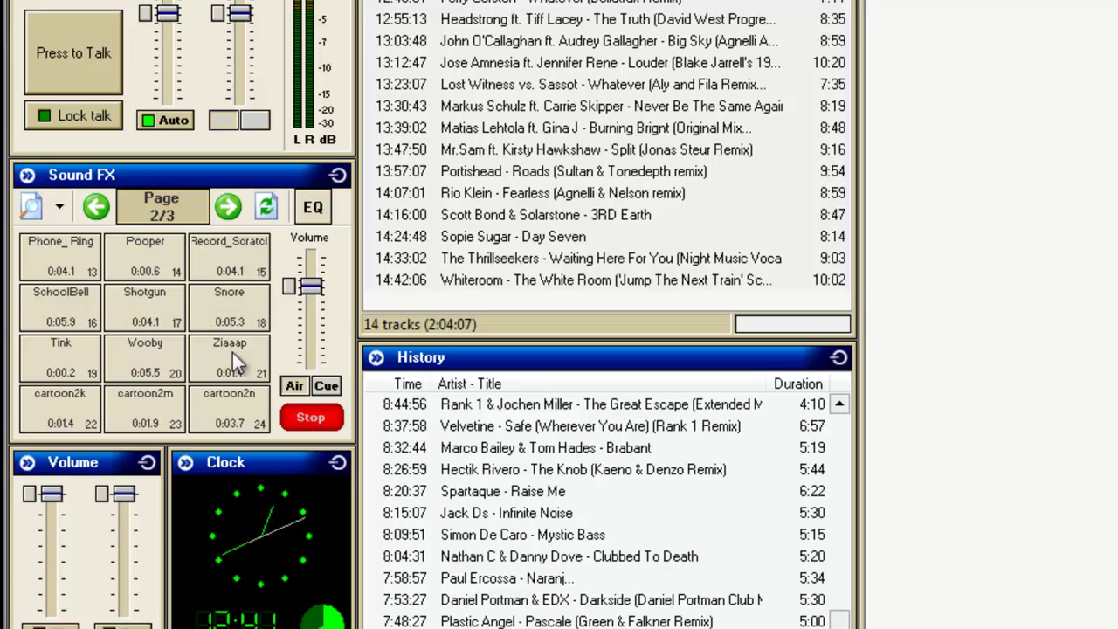
Step: Page the Sound FX to 3/3, then minimise SAM Broadcaster to reveal Chrome
{"action": "left_click", "coordinate": [225, 210]}
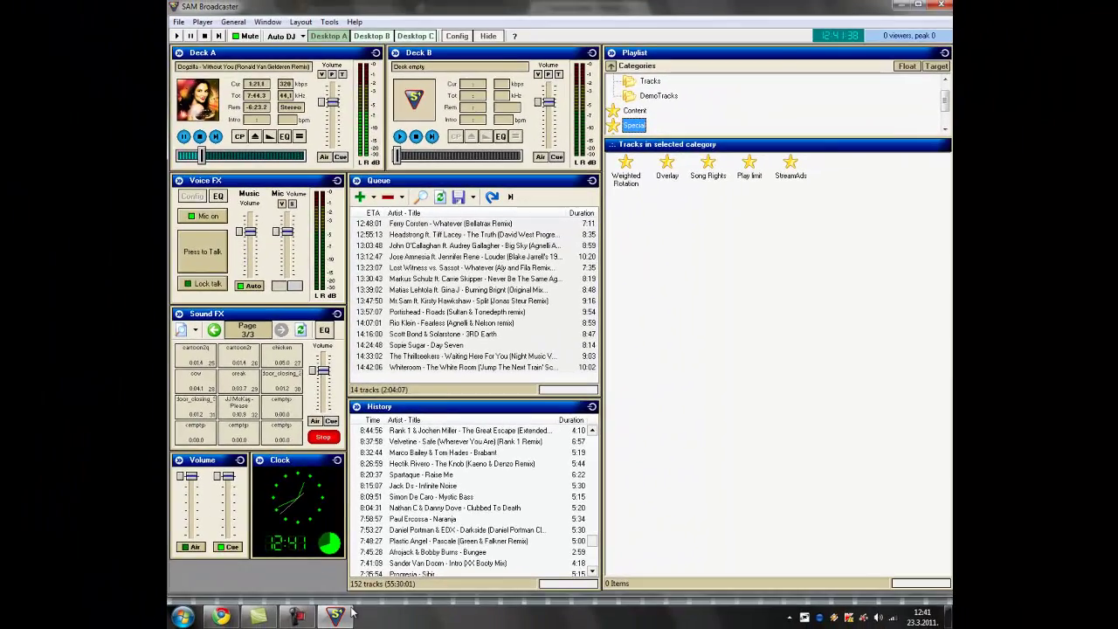
{"action": "left_click", "coordinate": [352, 615]}
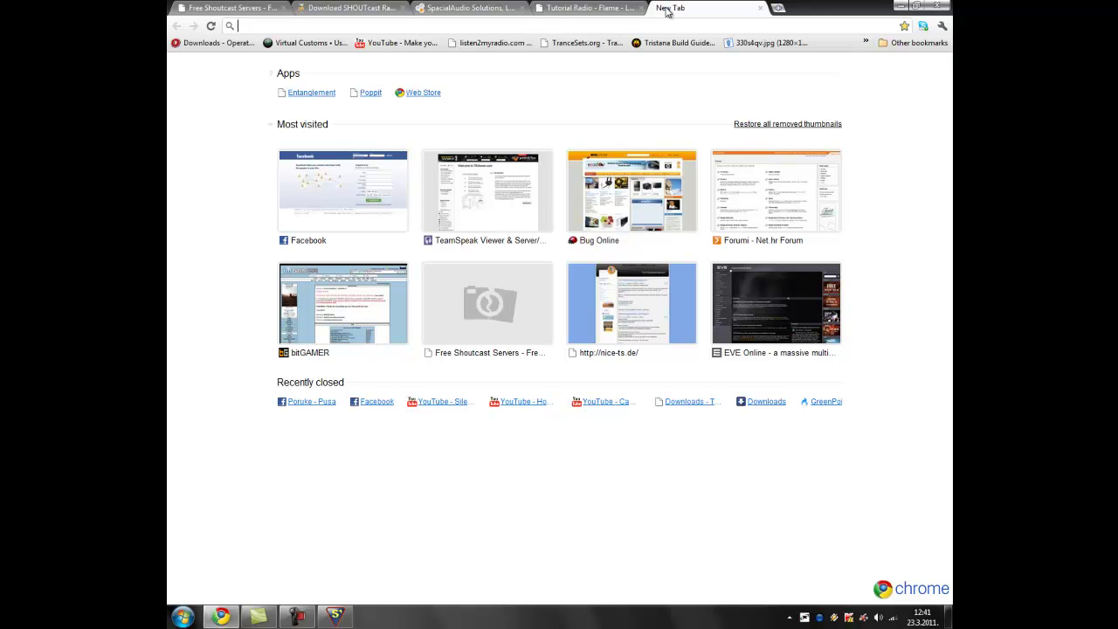
Step: Load the listen2myradio.com home page in a new tab, then return to Tutorial Radio
{"action": "type", "text": "listen"}
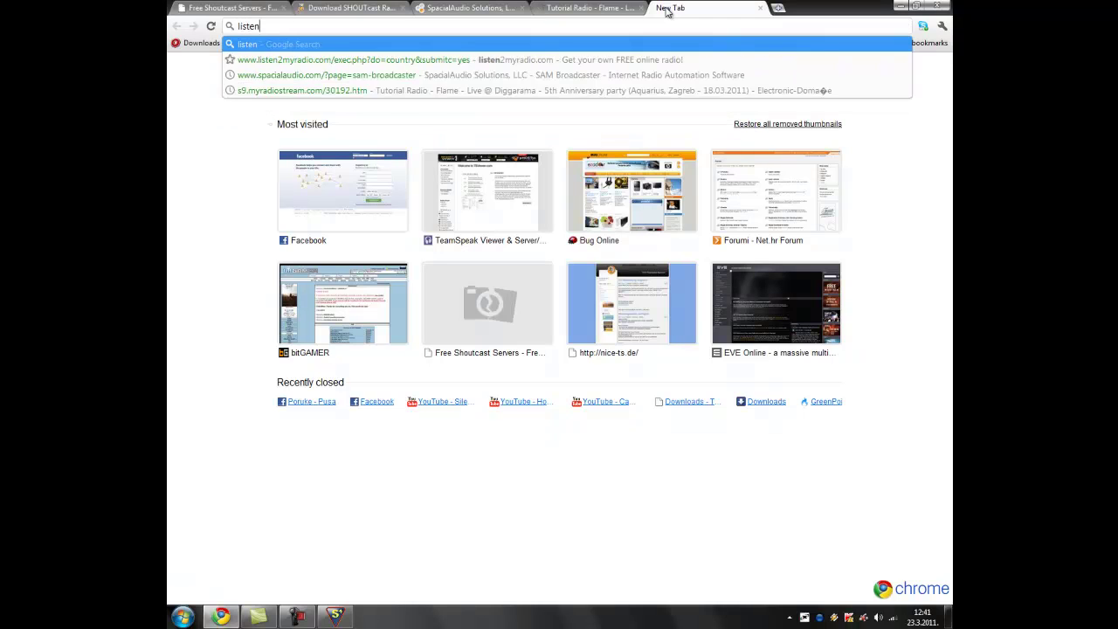
{"action": "left_click", "coordinate": [469, 60]}
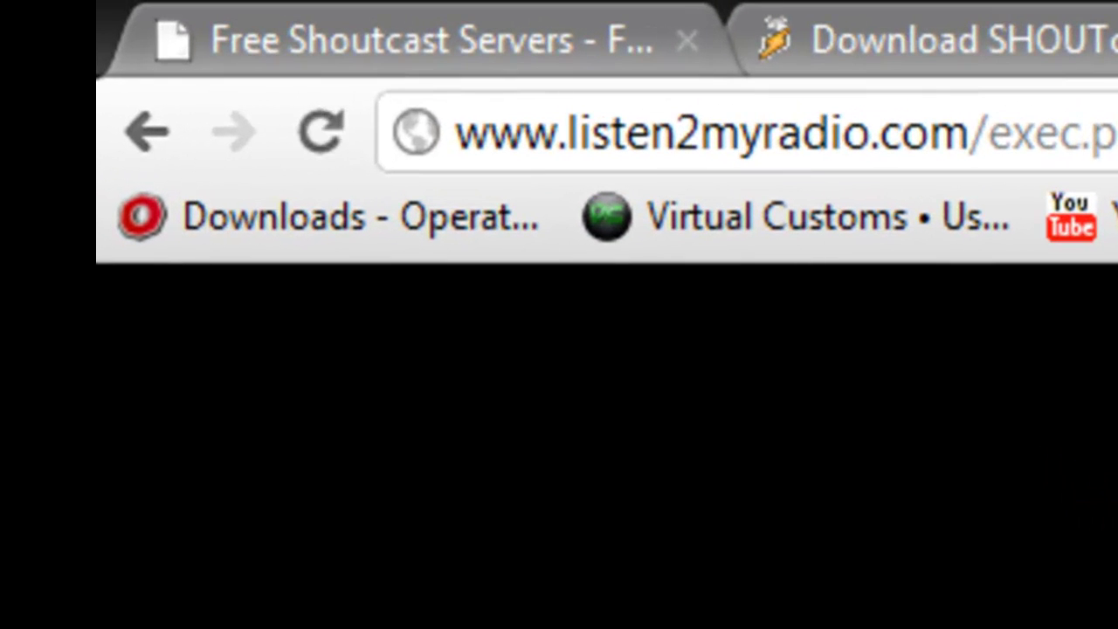
{"action": "left_click_drag", "start_coordinate": [1114, 132], "coordinate": [961, 113]}
{"action": "key", "text": "BackSpace"}
{"action": "key", "text": "Return"}
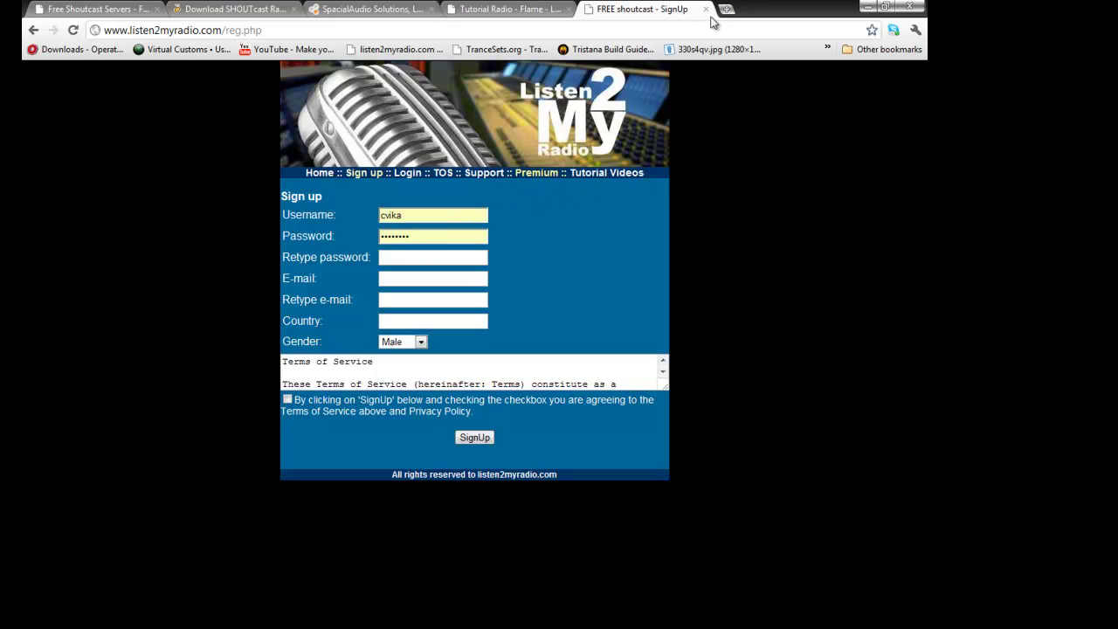
{"action": "left_click", "coordinate": [482, 11]}
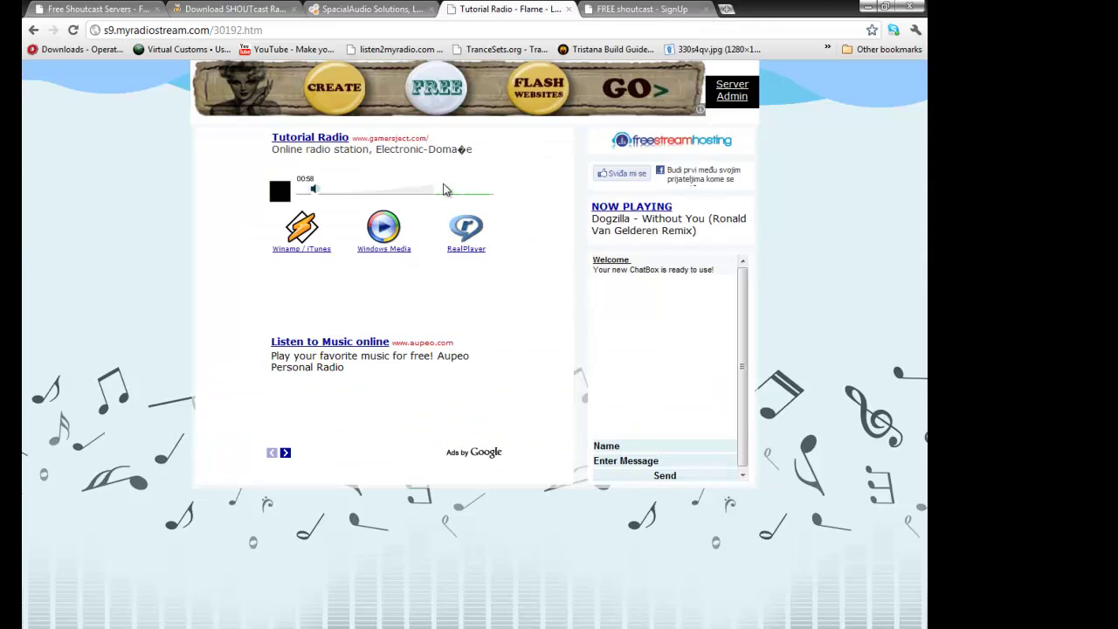